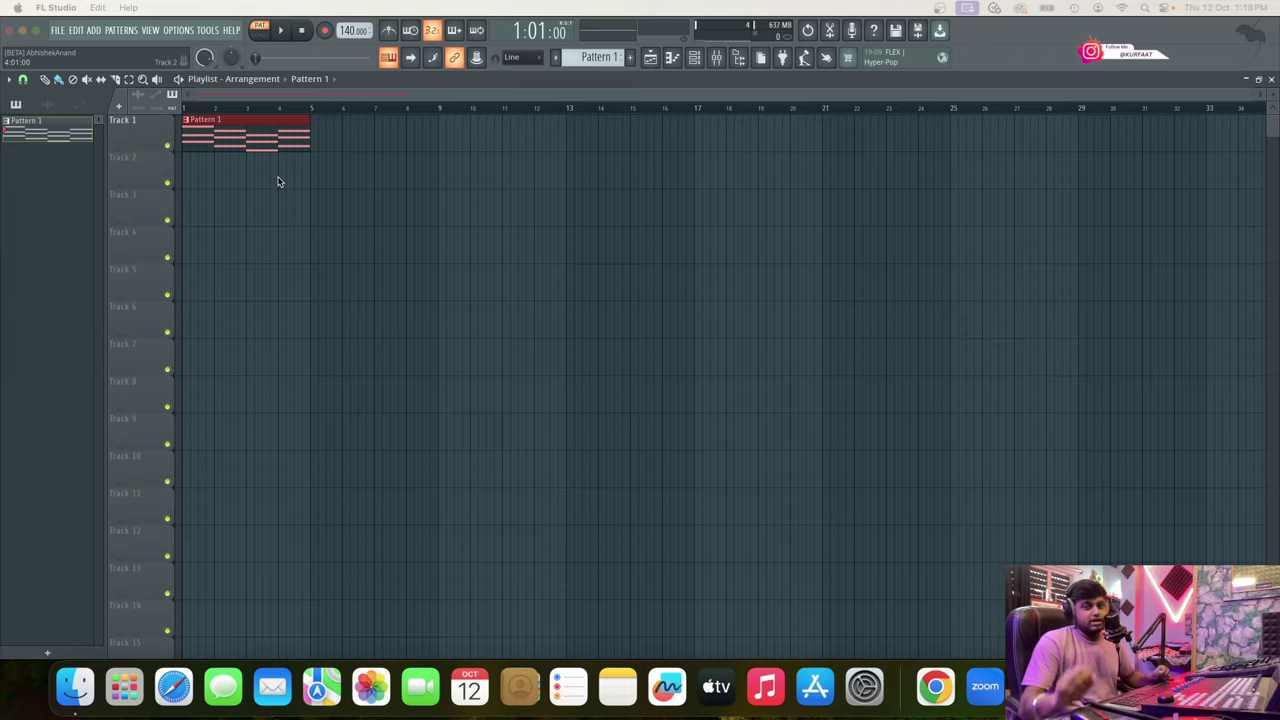
Switch playback to song mode and duplicate the Pattern 1 clip directly after itself on Track 1, starting at bar 5
{"action": "scroll", "coordinate": [210, 225], "scroll_direction": "up", "scroll_amount": 3}
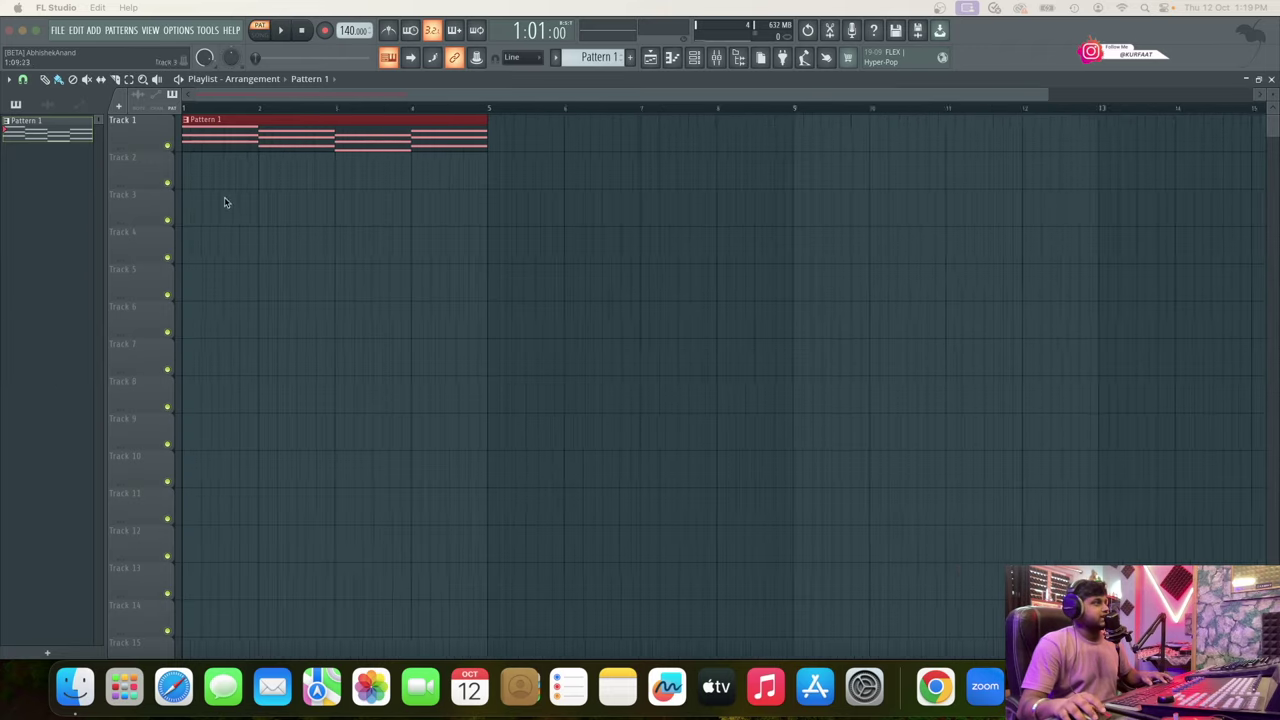
{"action": "left_click", "coordinate": [259, 31]}
{"action": "scroll", "coordinate": [209, 226], "scroll_direction": "up", "scroll_amount": 3}
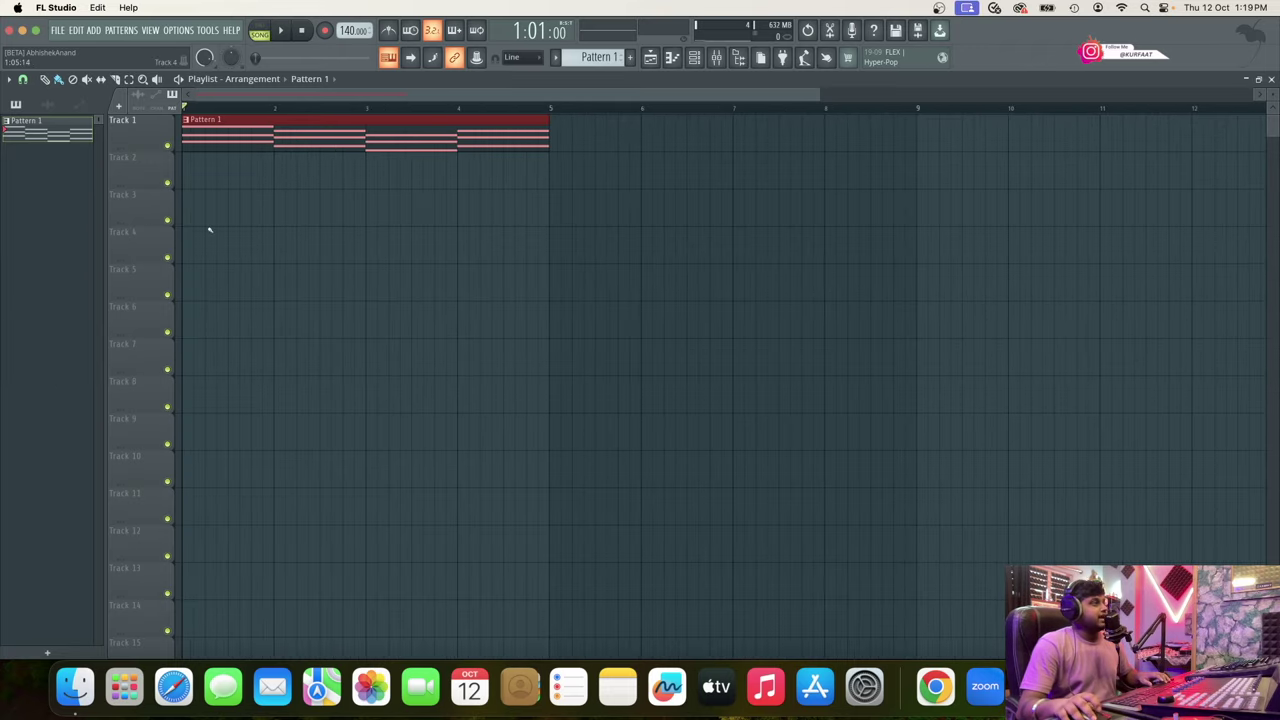
{"action": "scroll", "coordinate": [209, 225], "scroll_direction": "down", "scroll_amount": 1}
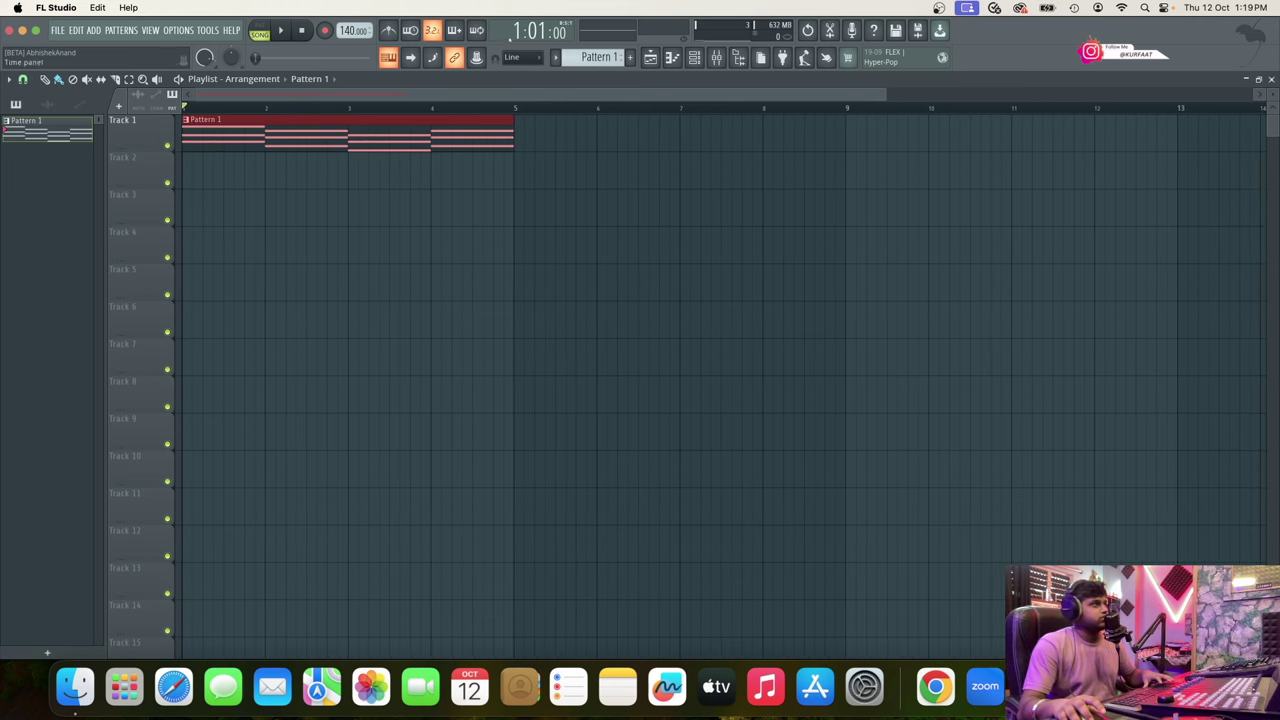
{"action": "key", "text": "ctrl+b"}
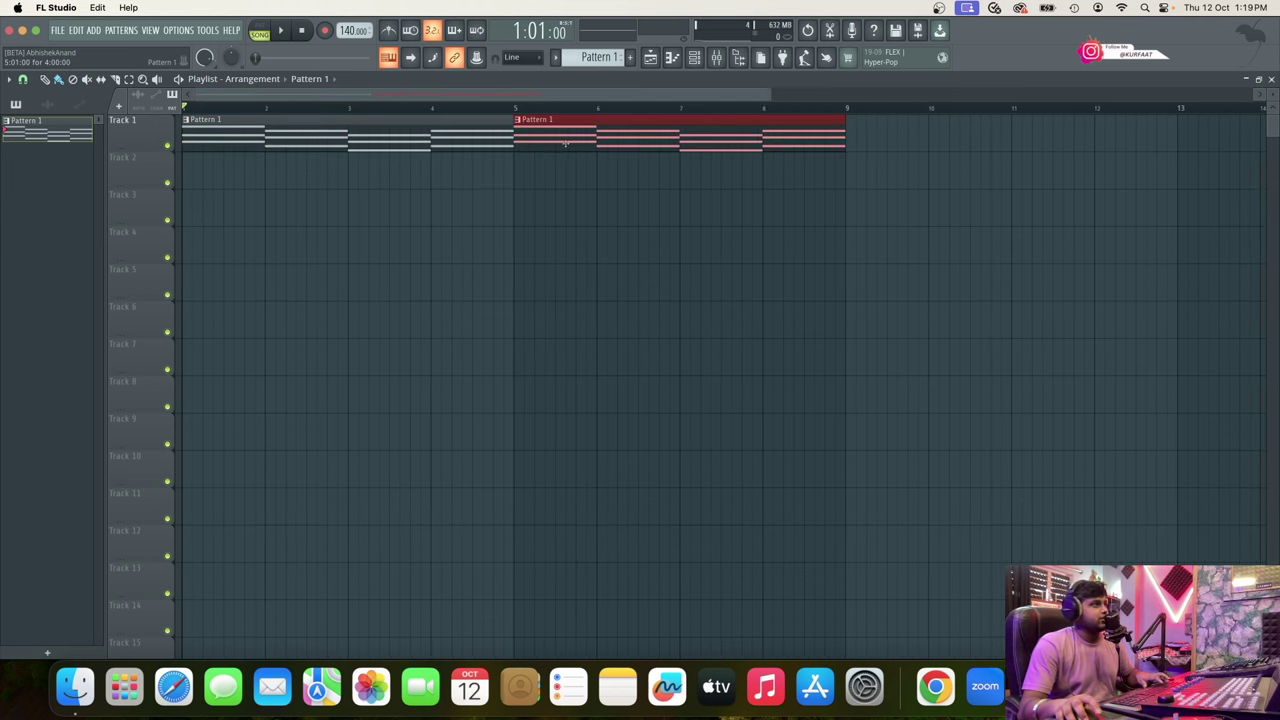
{"action": "scroll", "coordinate": [268, 114], "scroll_direction": "down", "scroll_amount": 2}
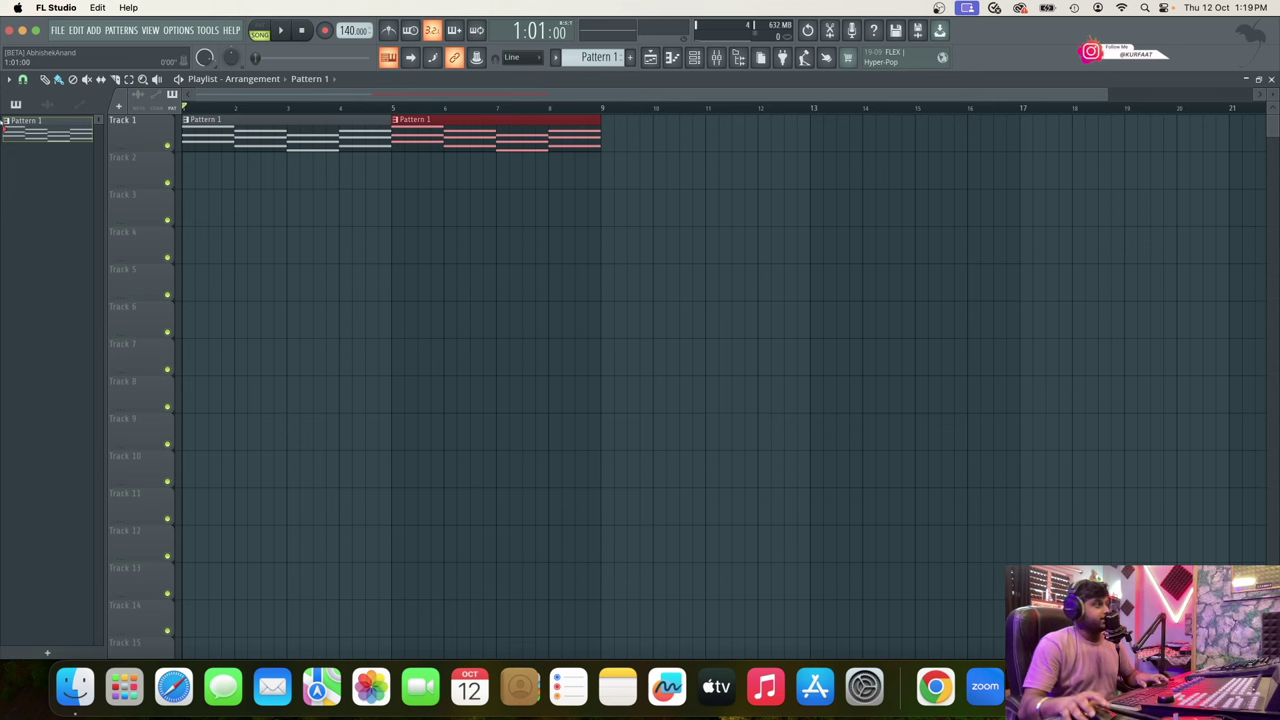
Set mixer Insert 11 to take its audio from Input 1 as external input only
{"action": "key", "text": "r"}
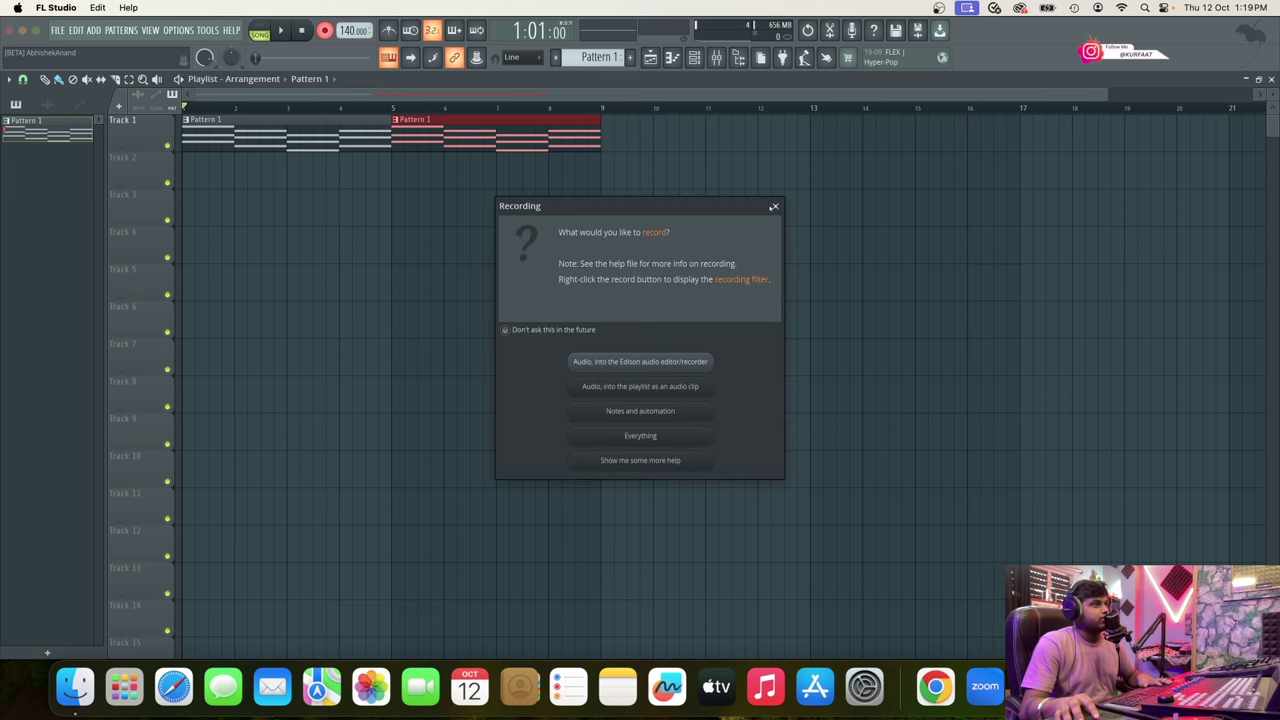
{"action": "left_click", "coordinate": [775, 206]}
{"action": "left_click", "coordinate": [716, 57]}
{"action": "left_click", "coordinate": [399, 194]}
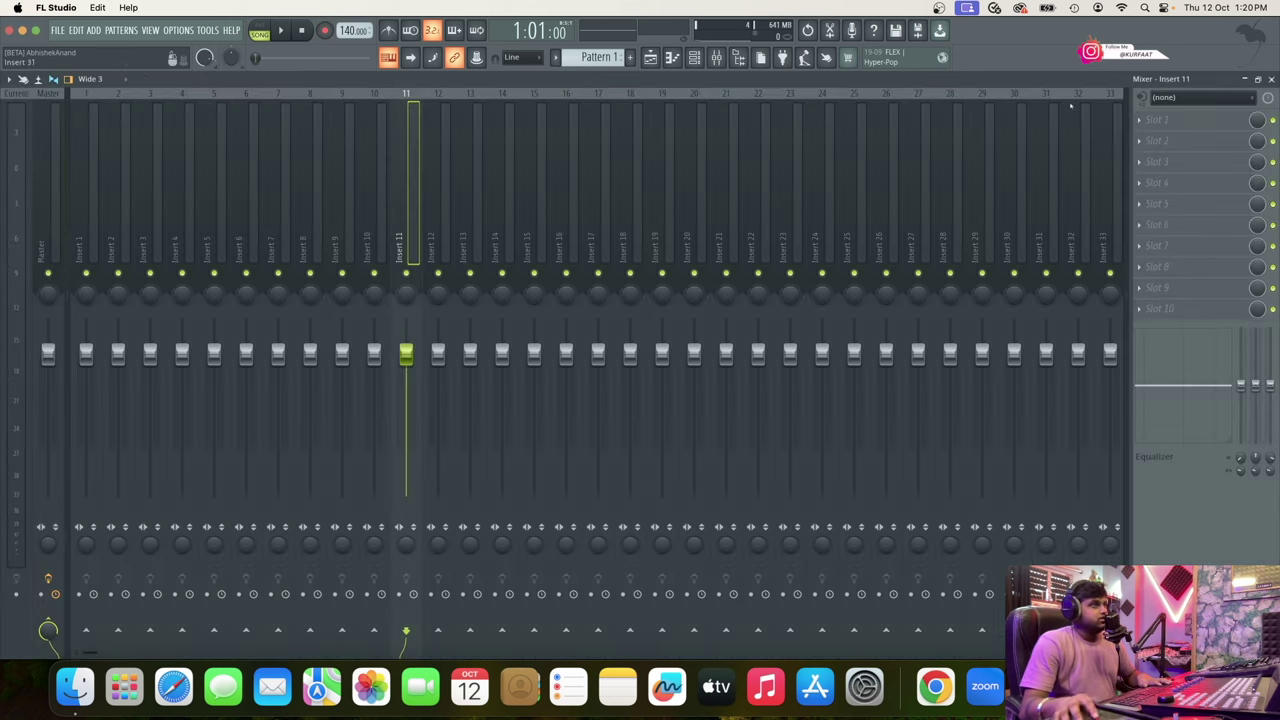
{"action": "left_click", "coordinate": [1195, 97]}
{"action": "left_click", "coordinate": [1191, 149]}
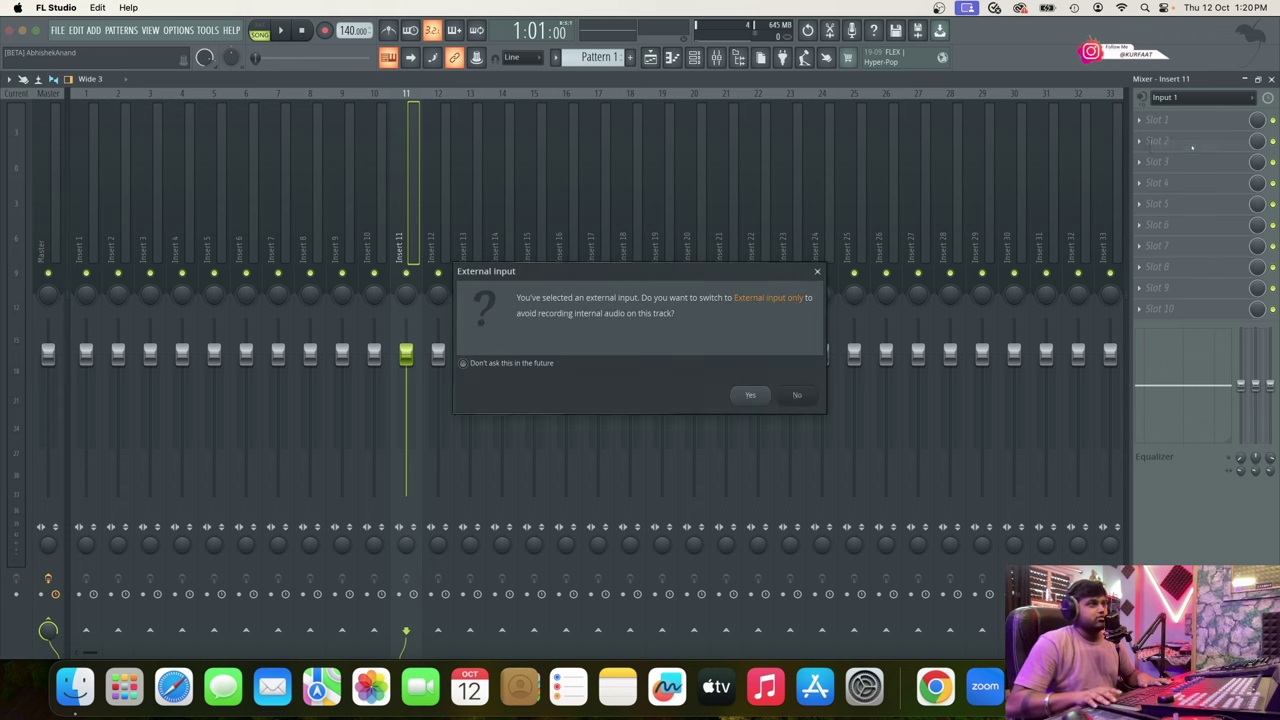
{"action": "key", "text": "Return"}
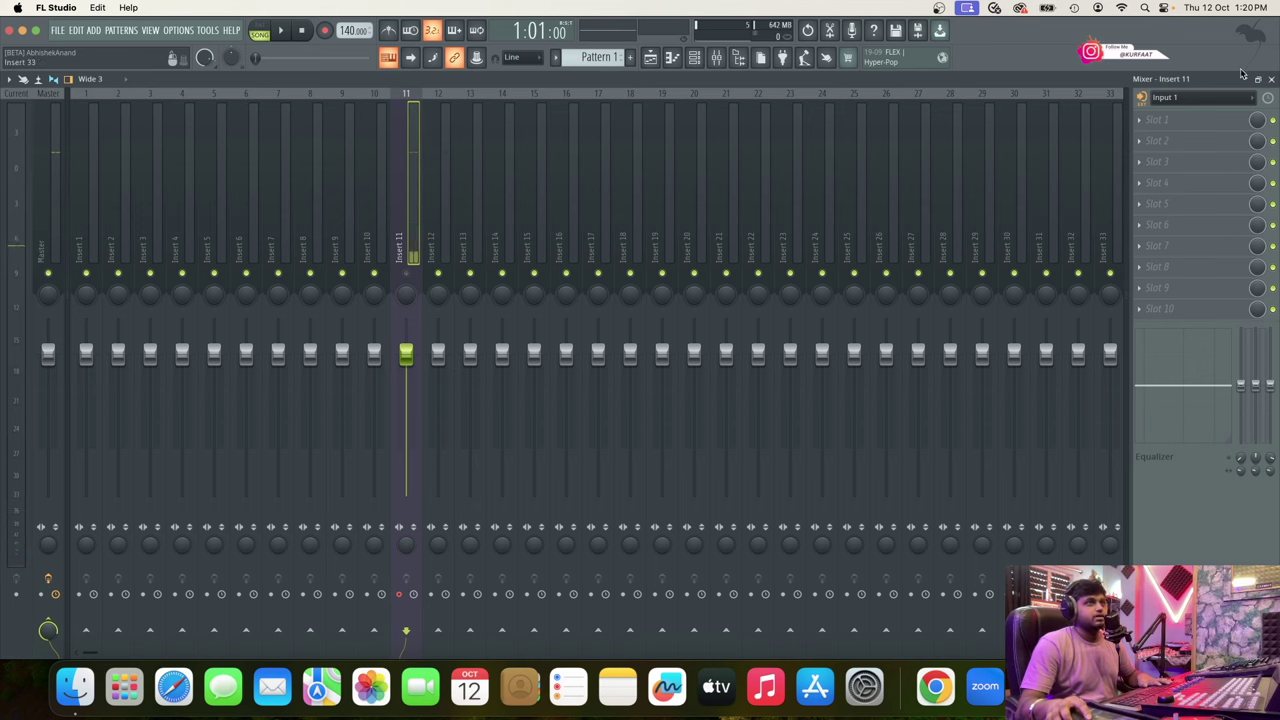
{"action": "left_click", "coordinate": [1271, 78]}
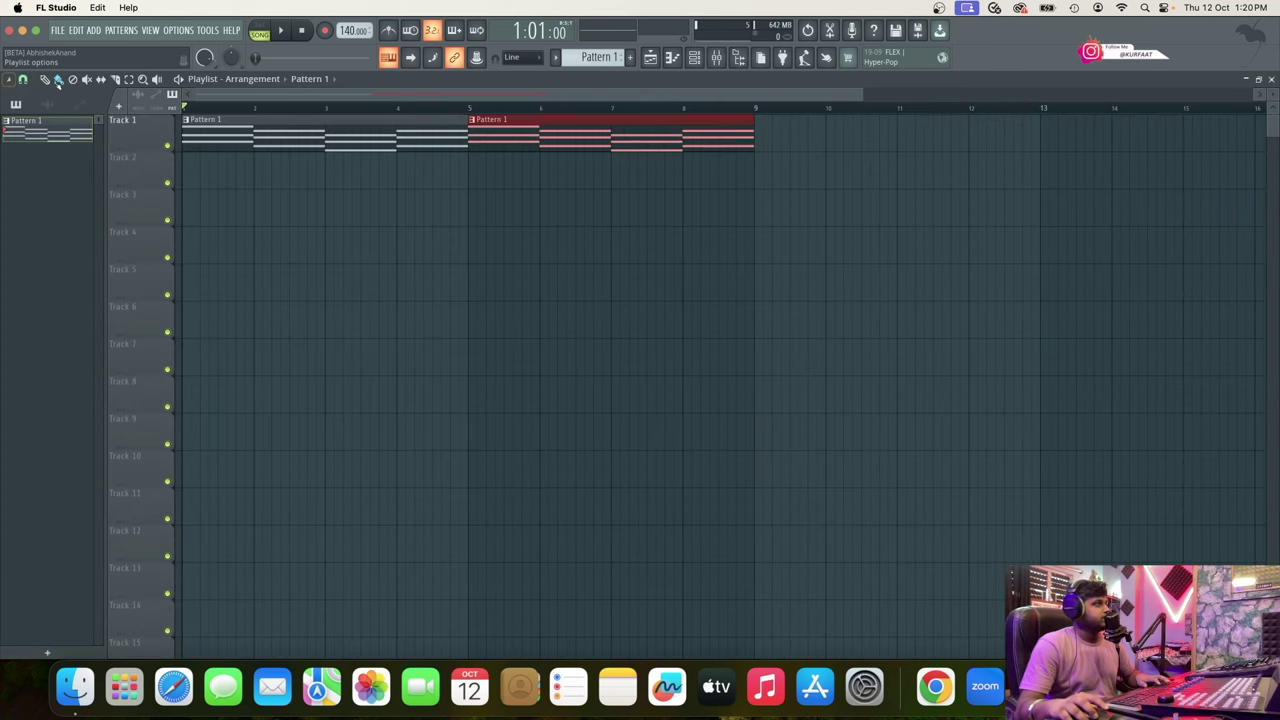
Record the microphone into the playlist as an audio clip on Track 2 across bars 1 to 8, discarding the short first take
{"action": "scroll", "coordinate": [317, 206], "scroll_direction": "down", "scroll_amount": 3}
{"action": "key", "text": "r"}
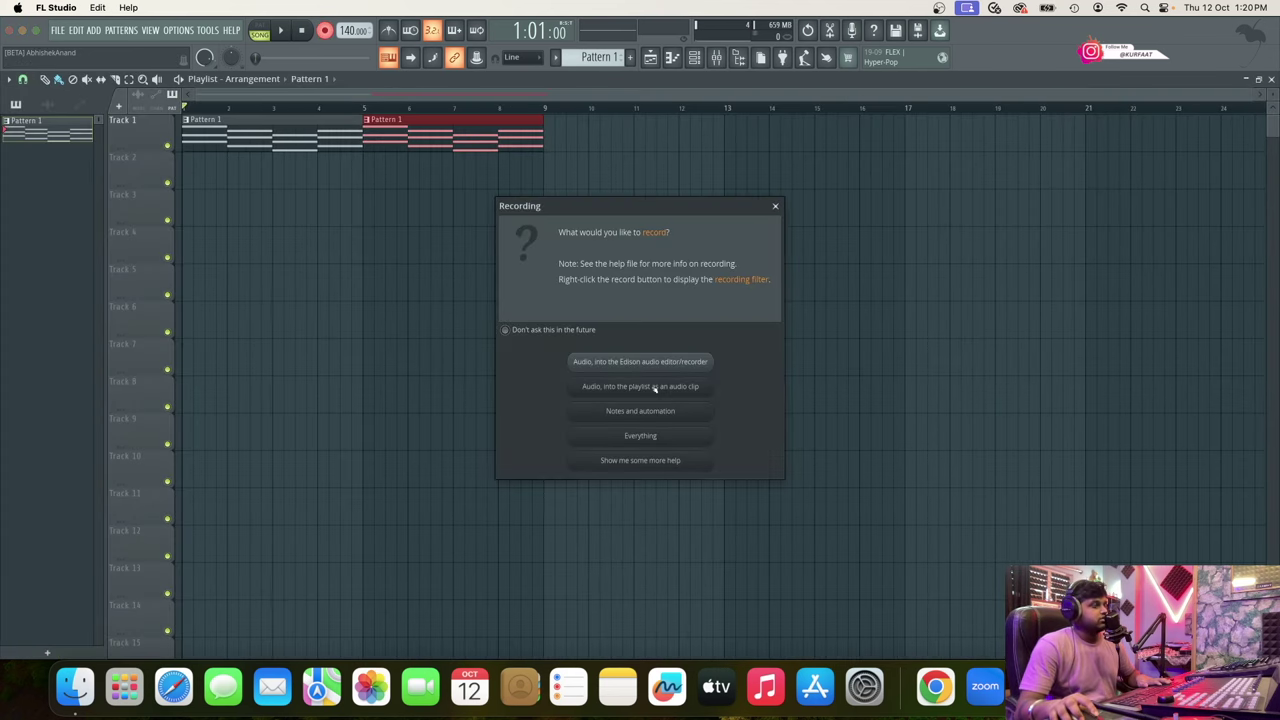
{"action": "left_click", "coordinate": [655, 388]}
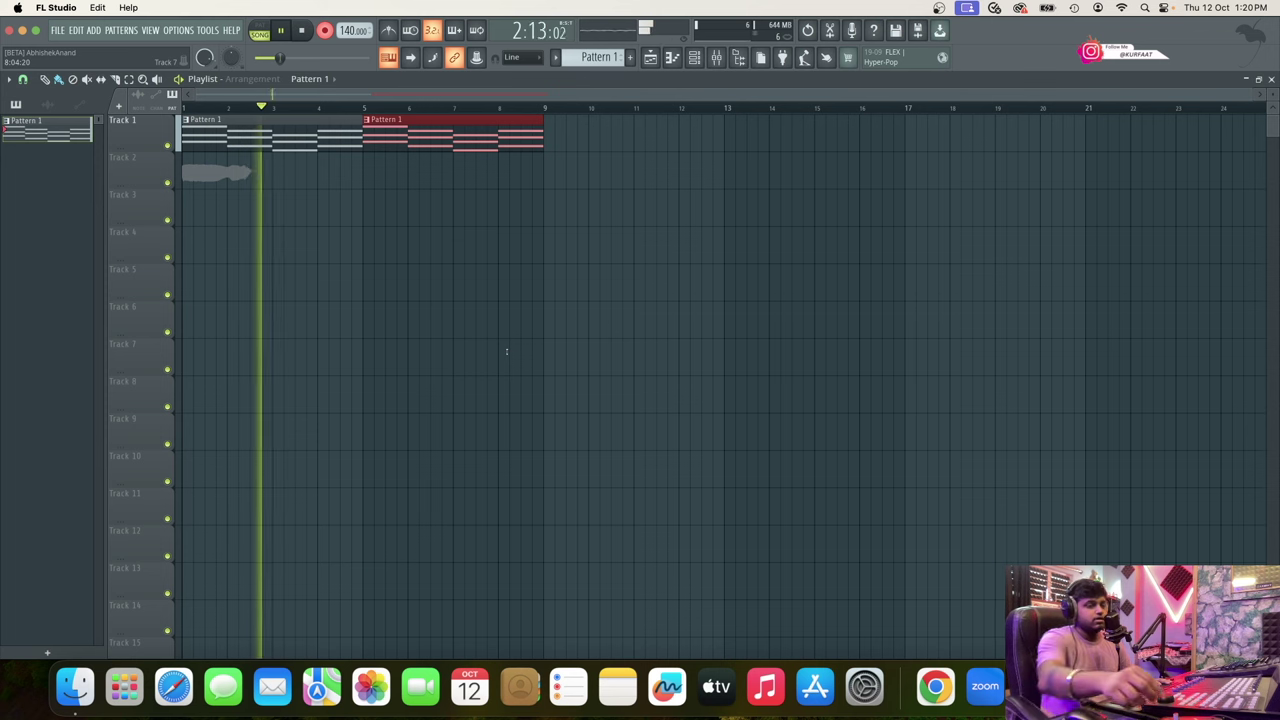
{"action": "key", "text": "space"}
{"action": "key", "text": "super+z"}
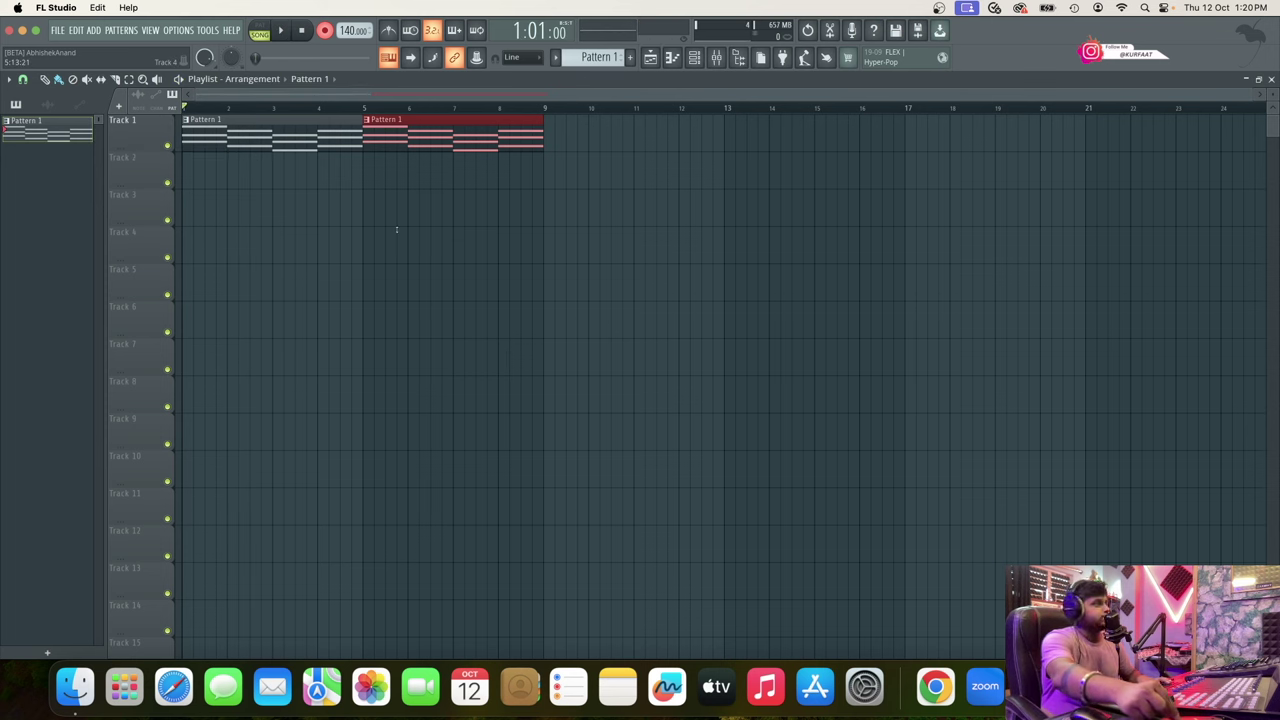
{"action": "key", "text": "space"}
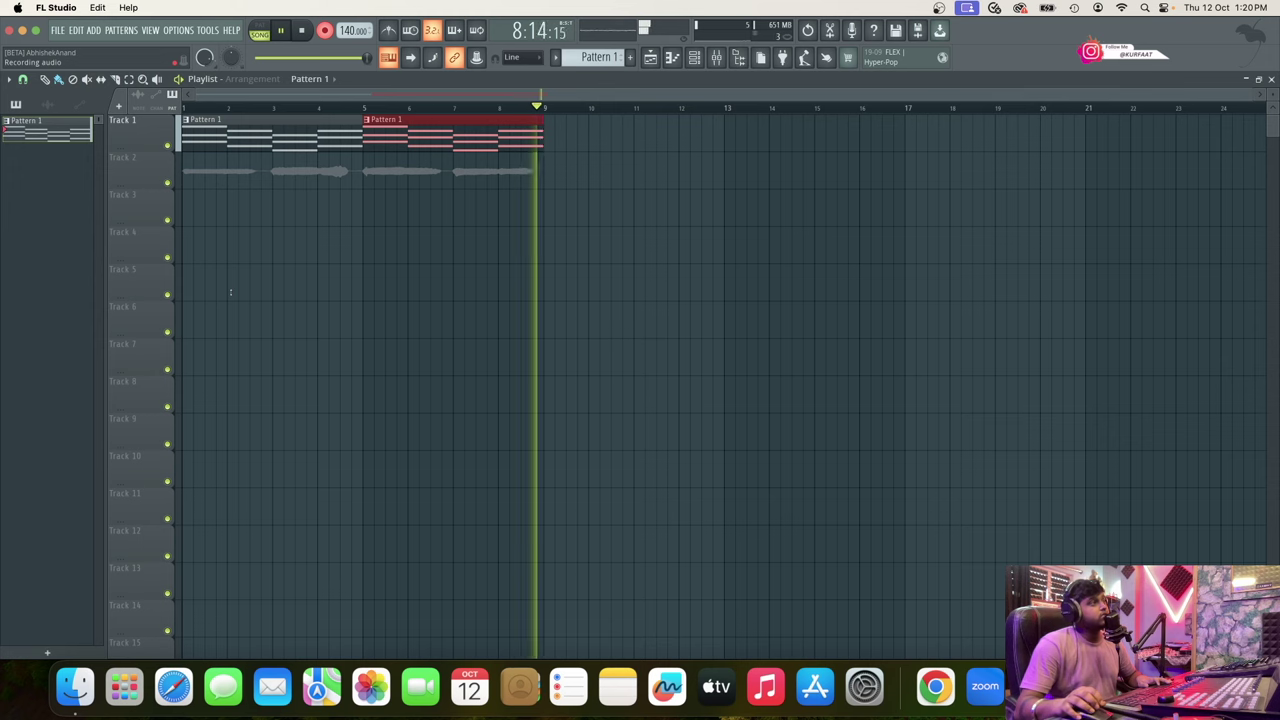
{"action": "key", "text": "space"}
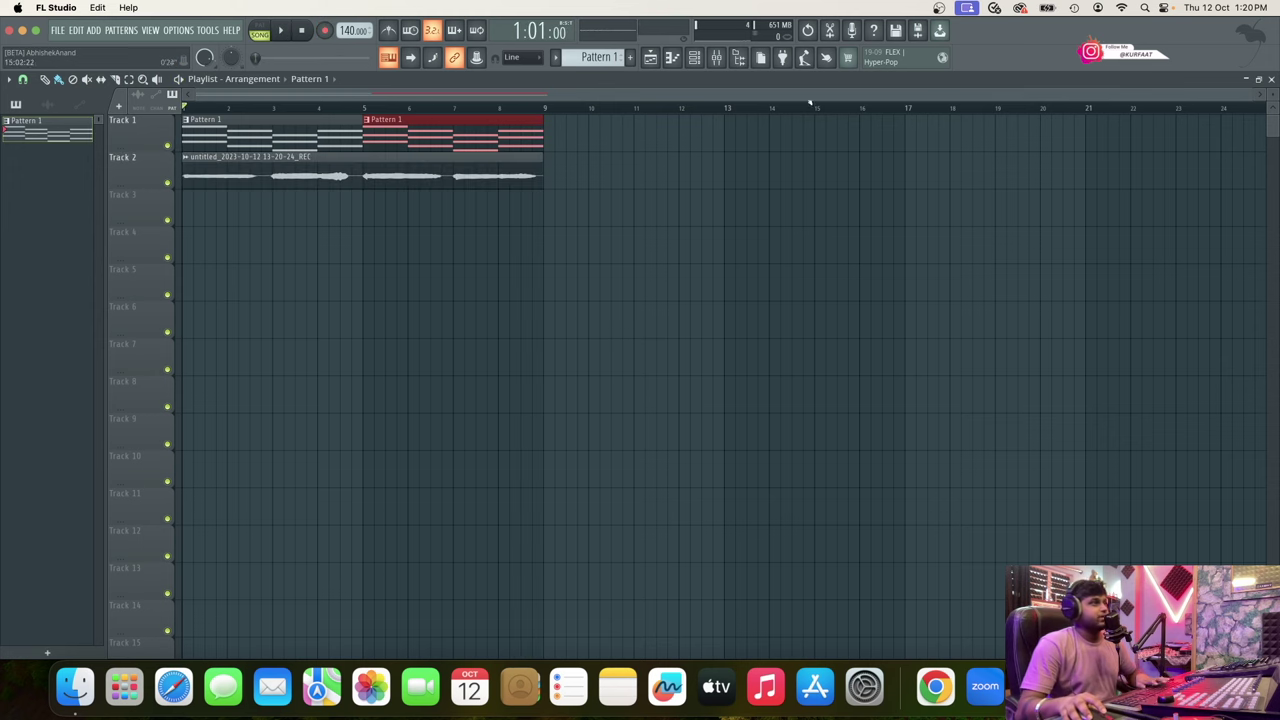
Check the recording track in the mixer and play back the recorded take together with the pattern, with the metronome on
{"action": "left_click", "coordinate": [716, 58]}
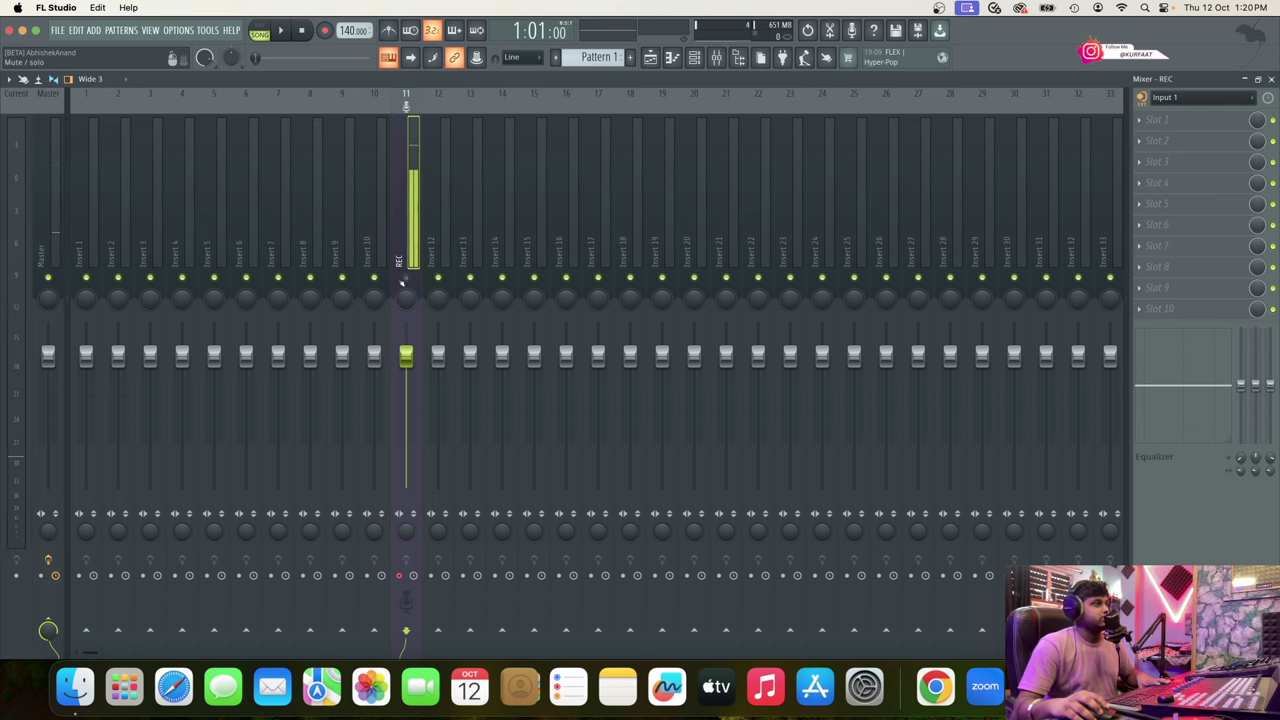
{"action": "key", "text": "F9"}
{"action": "key", "text": "space"}
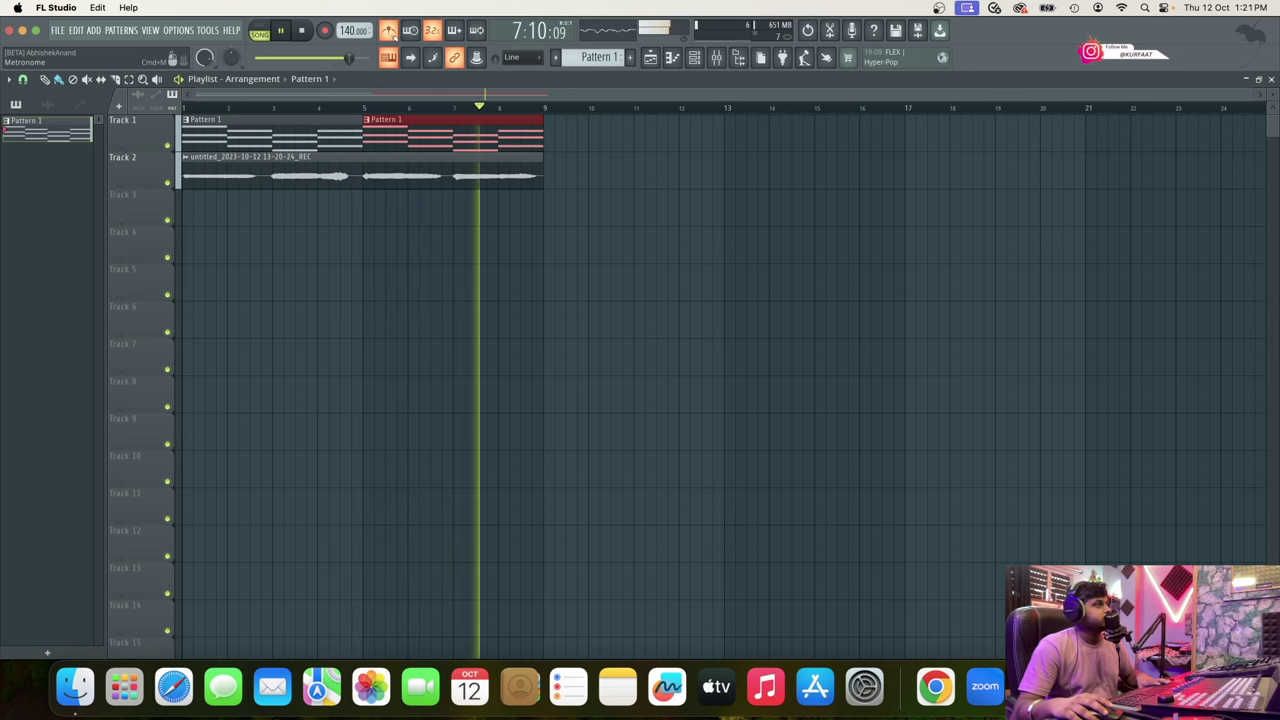
{"action": "key", "text": "space"}
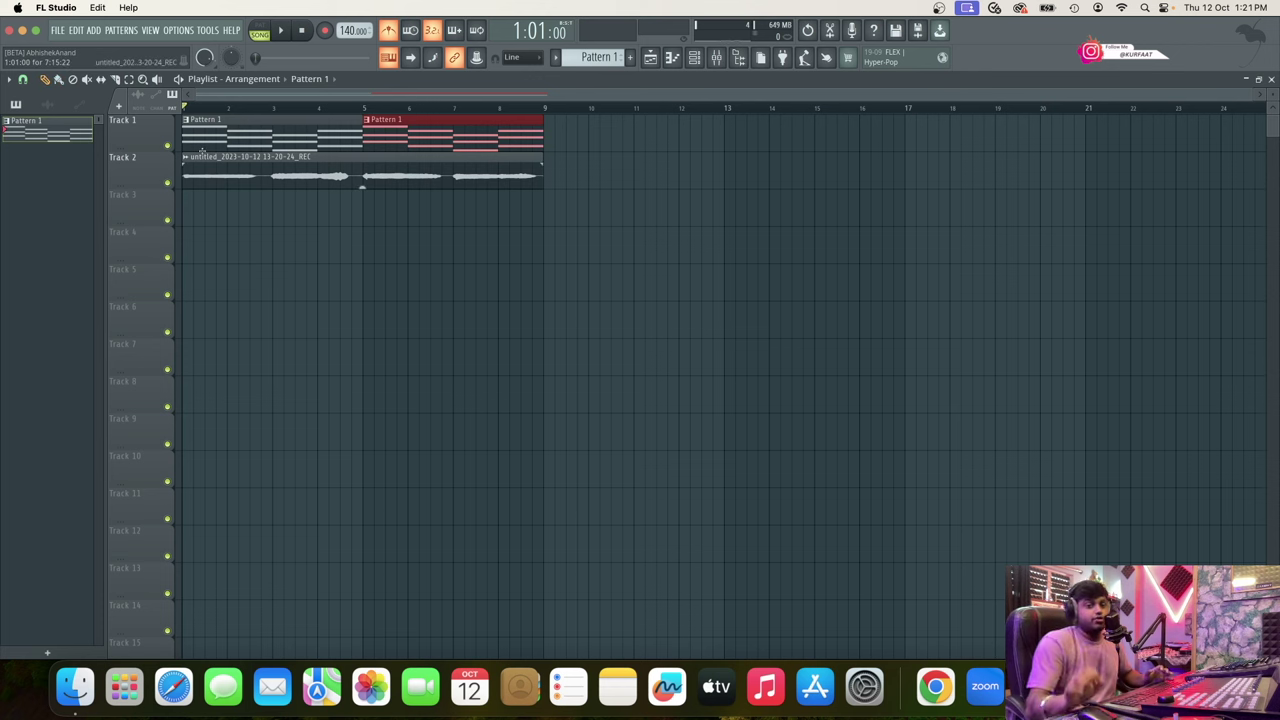
Open the recorded Track 2 clip for pitch correction in Newtone and maximize the editor
{"action": "left_click", "coordinate": [188, 160]}
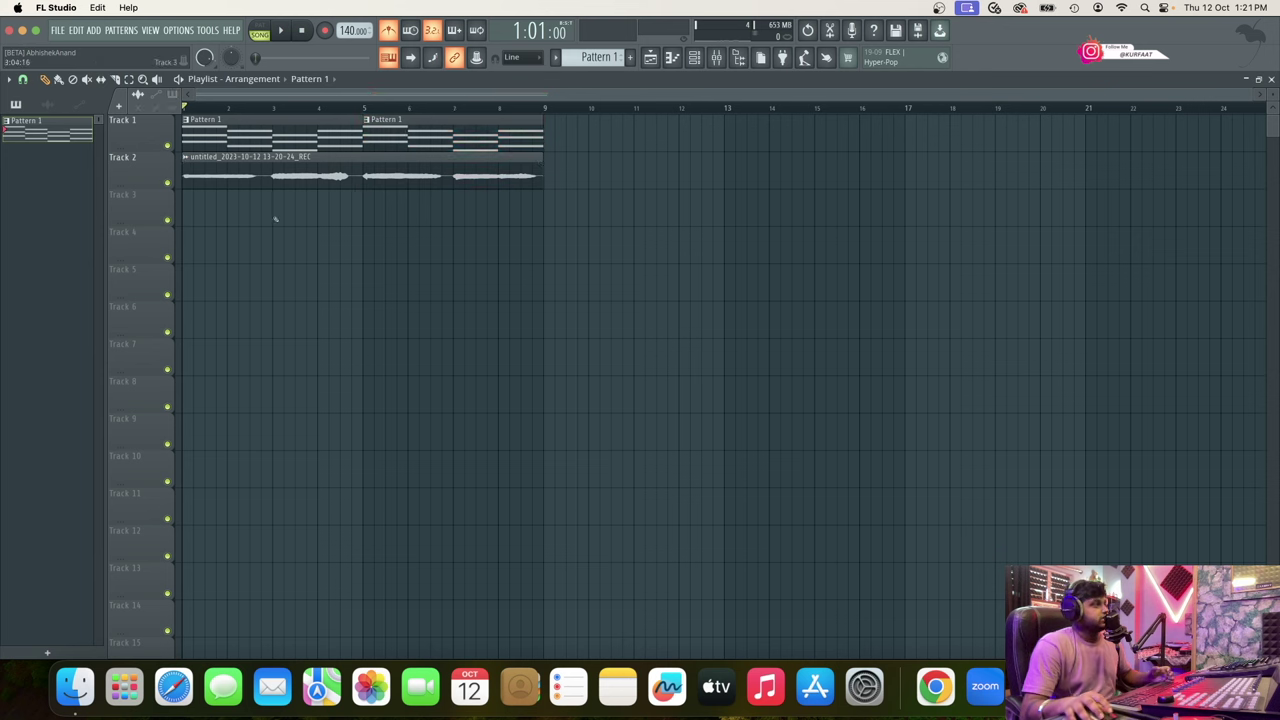
{"action": "left_click", "coordinate": [186, 158]}
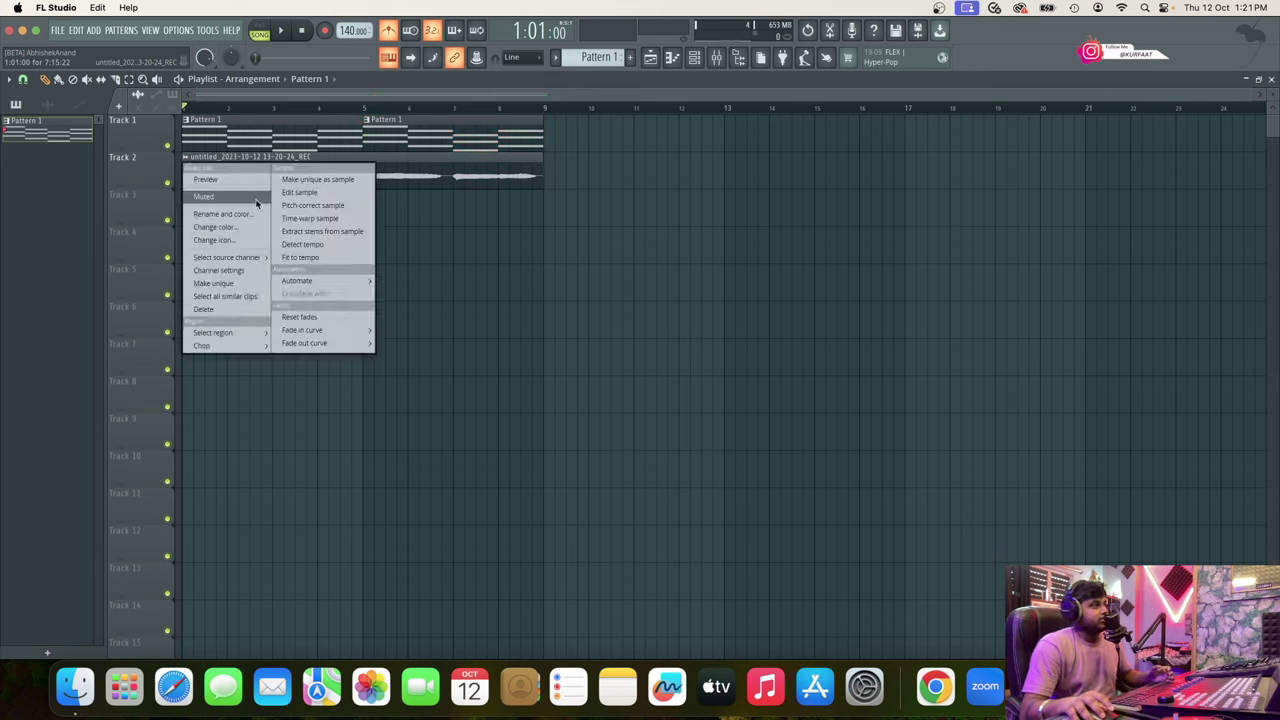
{"action": "left_click", "coordinate": [316, 206]}
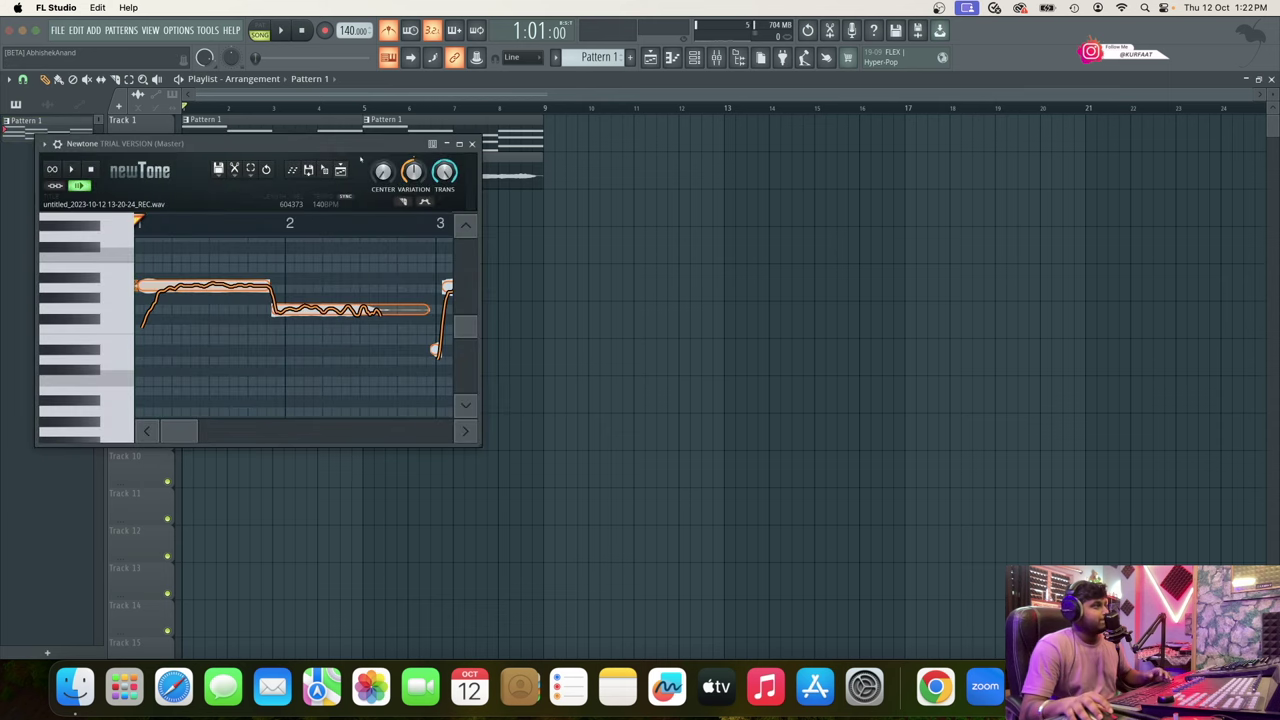
{"action": "double_click", "coordinate": [348, 146]}
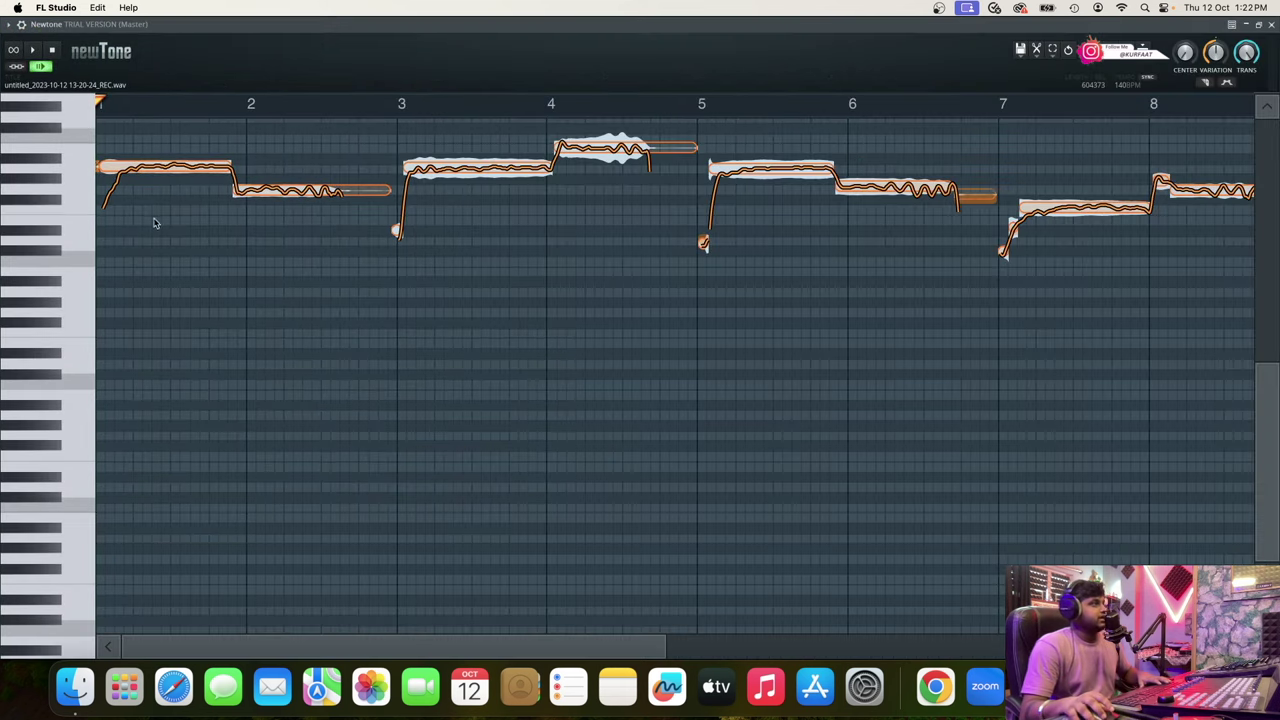
Play the vocal in Newtone and examine its detected notes across bars 1 to 8
{"action": "key", "text": "space"}
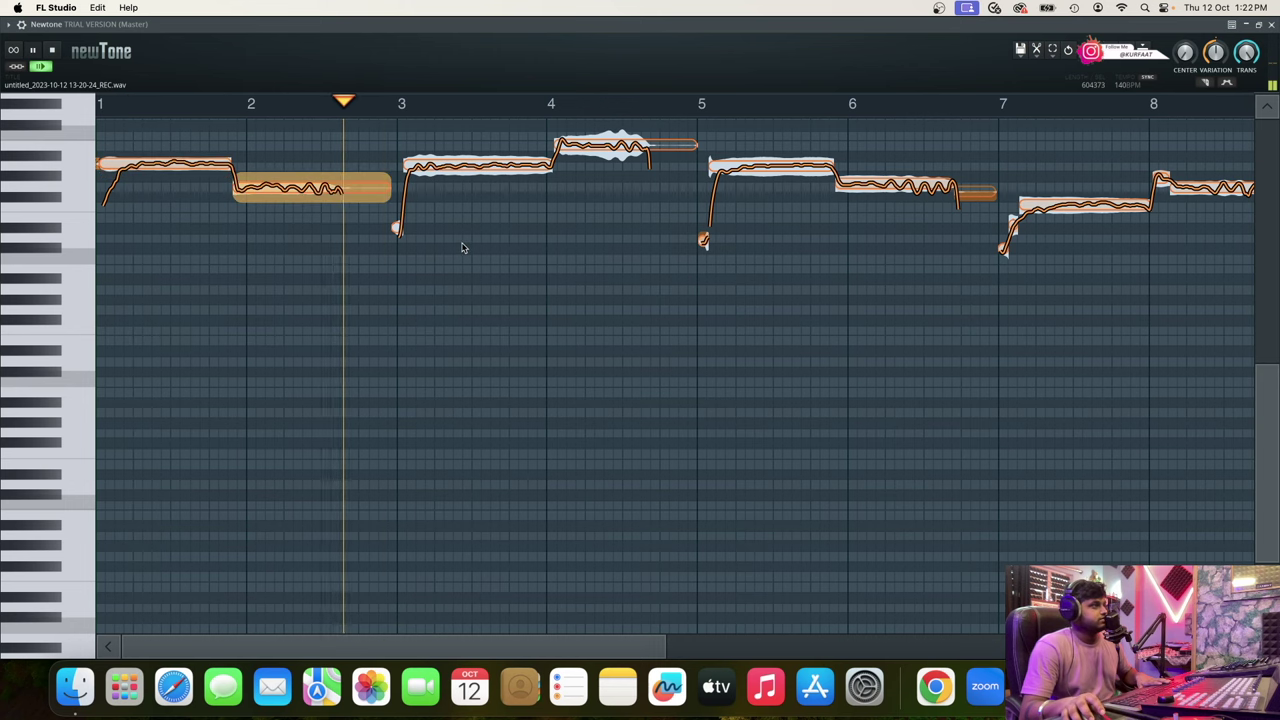
{"action": "scroll", "coordinate": [469, 252], "scroll_direction": "up", "scroll_amount": 2}
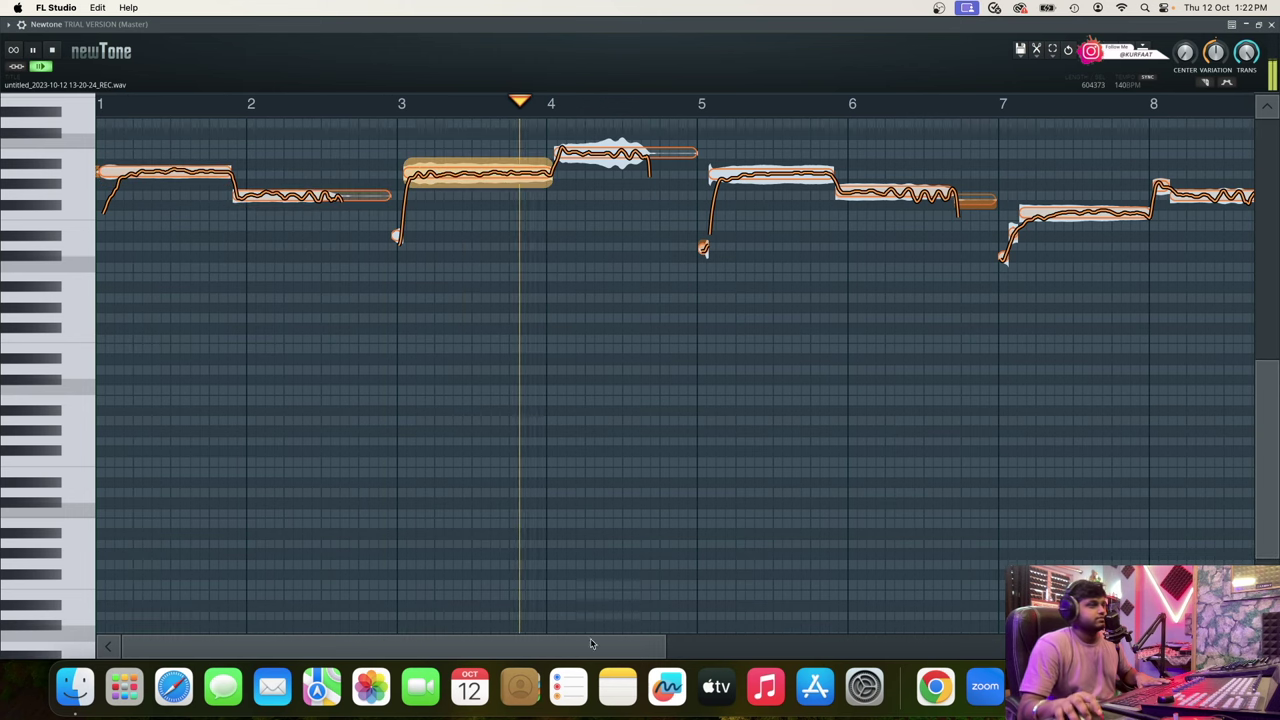
{"action": "left_click_drag", "start_coordinate": [666, 645], "coordinate": [884, 647]}
{"action": "scroll", "coordinate": [717, 521], "scroll_direction": "up", "scroll_amount": 4}
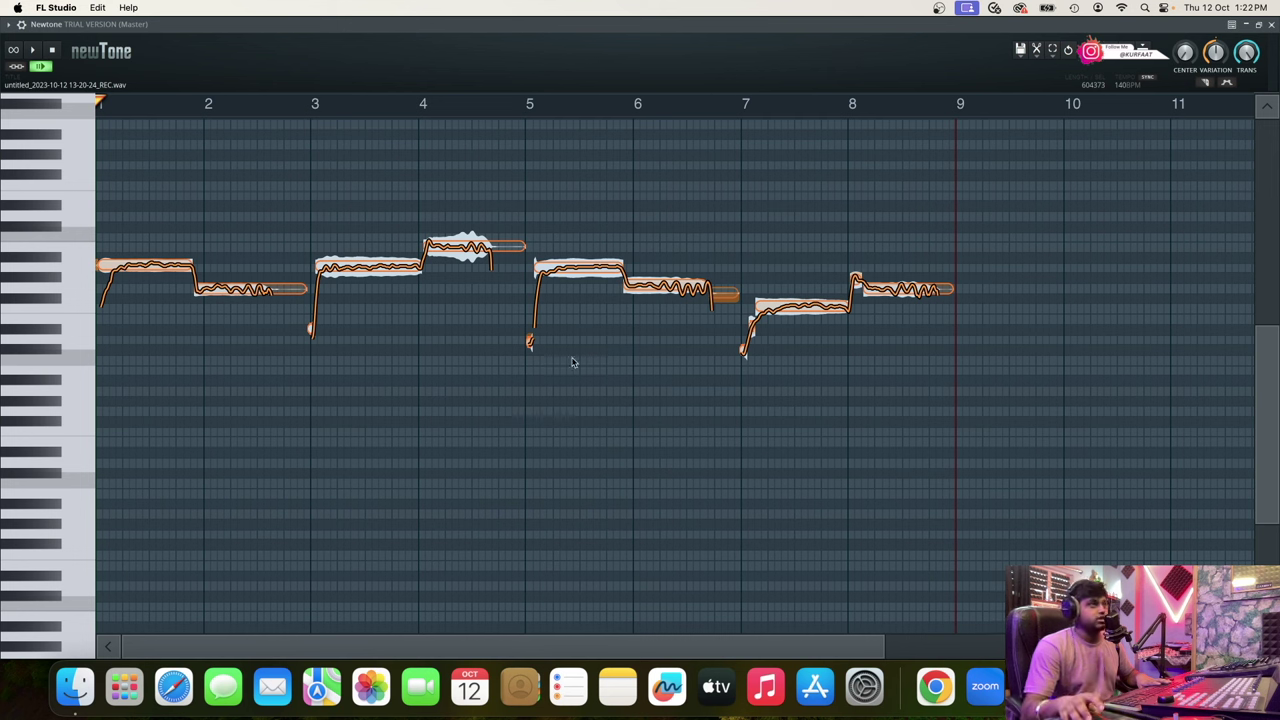
{"action": "scroll", "coordinate": [267, 320], "scroll_direction": "up", "scroll_amount": 1}
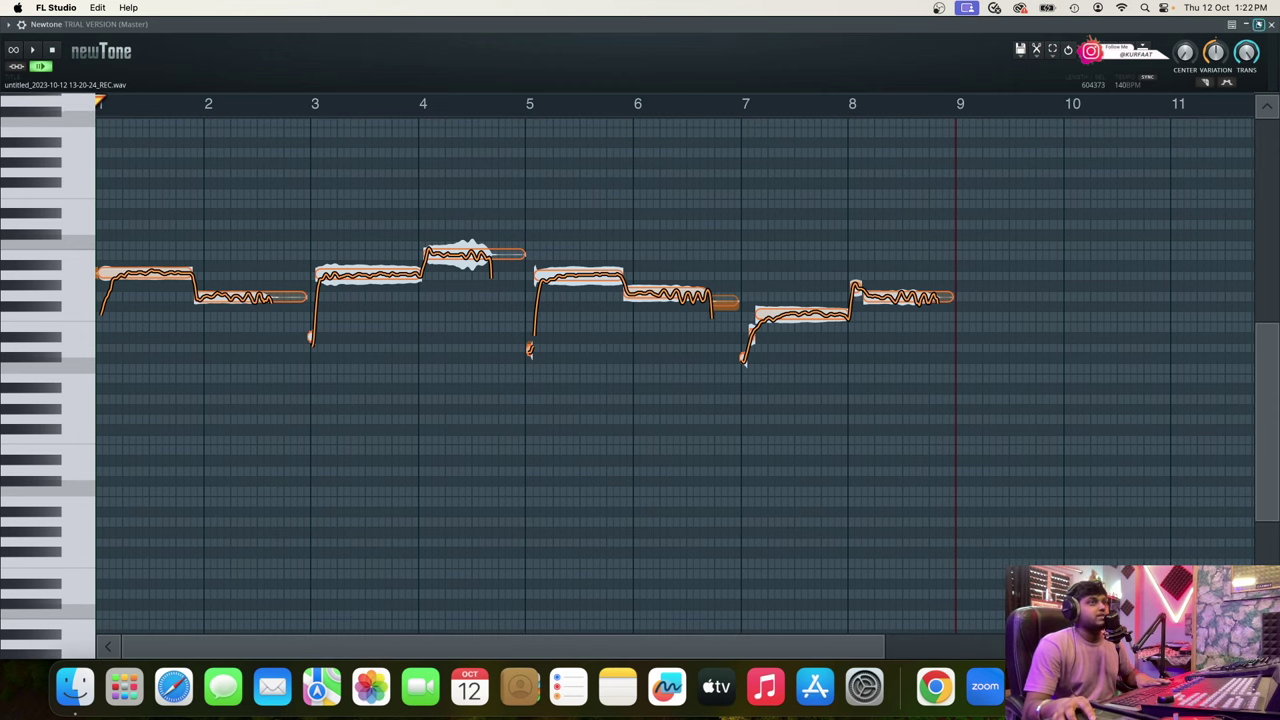
Check the chord notes of Pattern 1 in the piano roll and return to the maximized Newtone editor
{"action": "left_click", "coordinate": [1258, 24]}
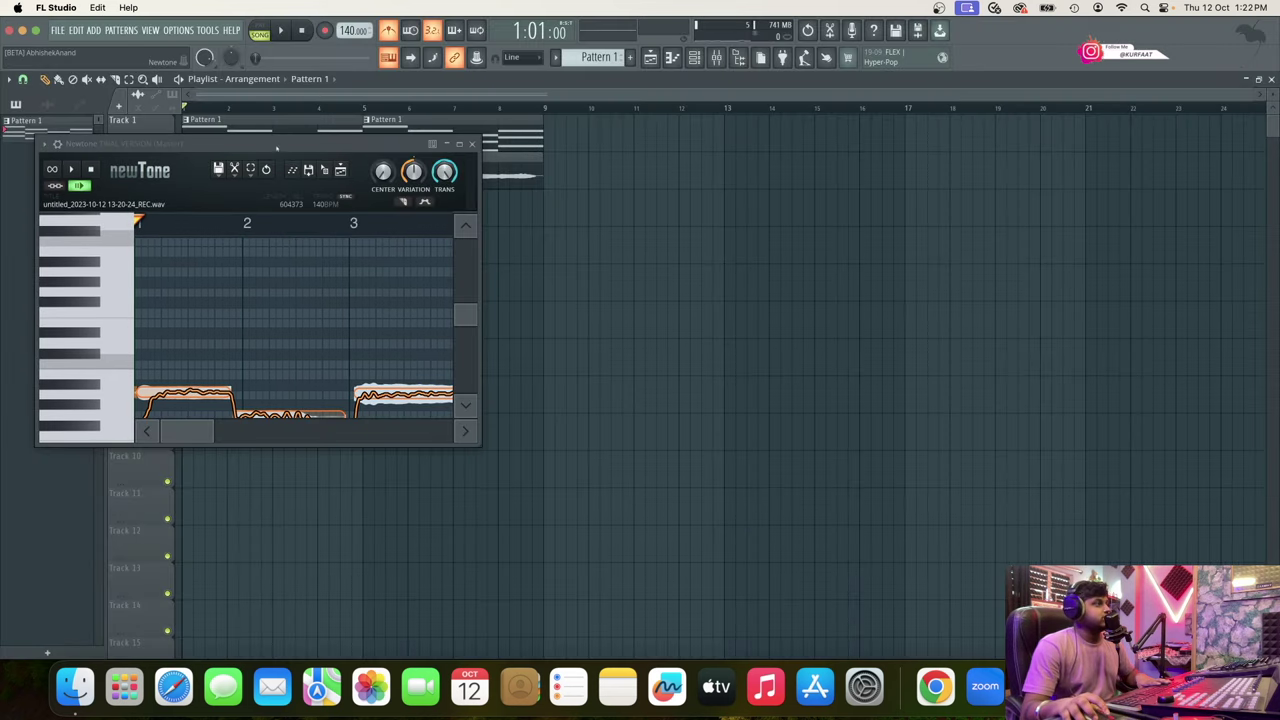
{"action": "left_click_drag", "start_coordinate": [262, 144], "coordinate": [468, 297]}
{"action": "double_click", "coordinate": [247, 126]}
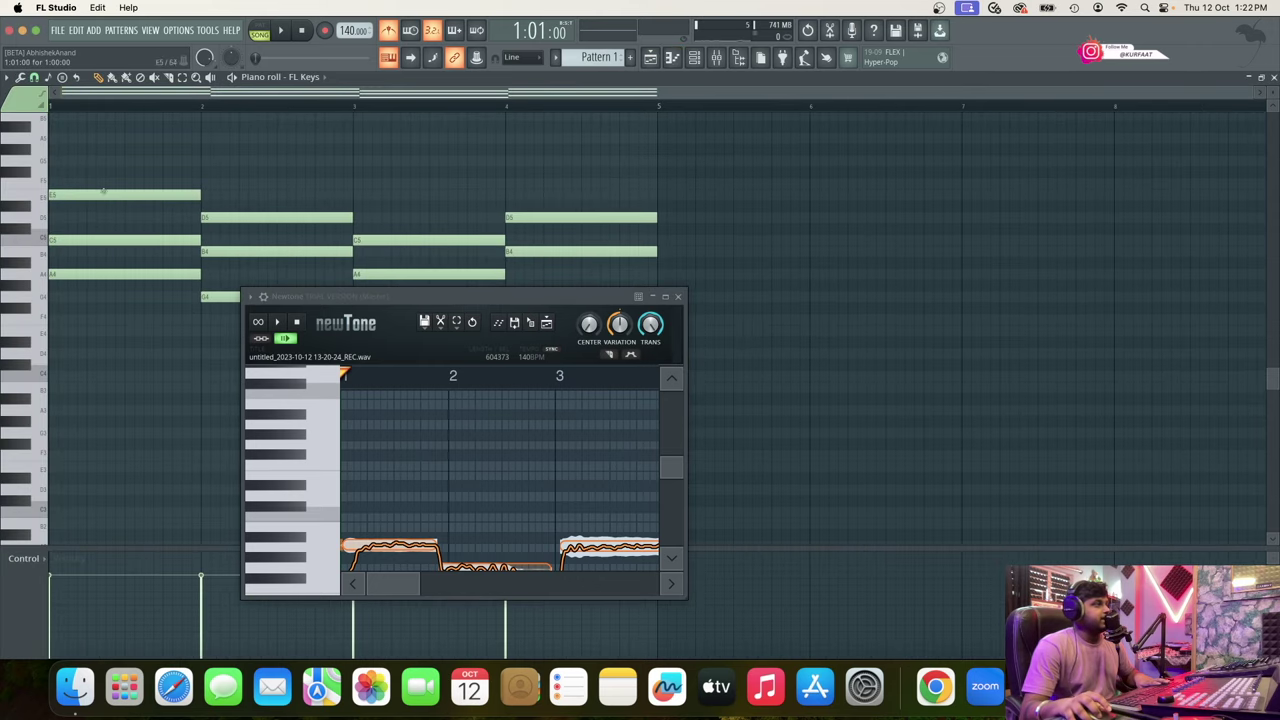
{"action": "left_click", "coordinate": [650, 57]}
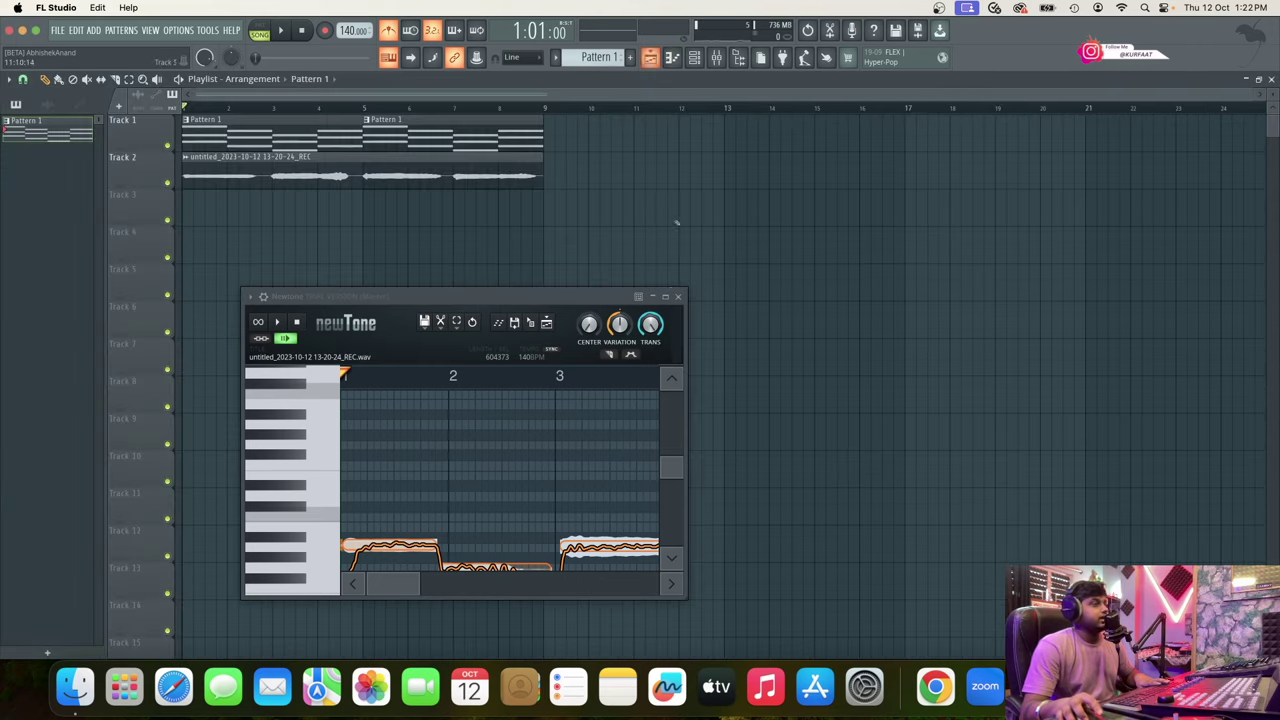
{"action": "left_click", "coordinate": [665, 296]}
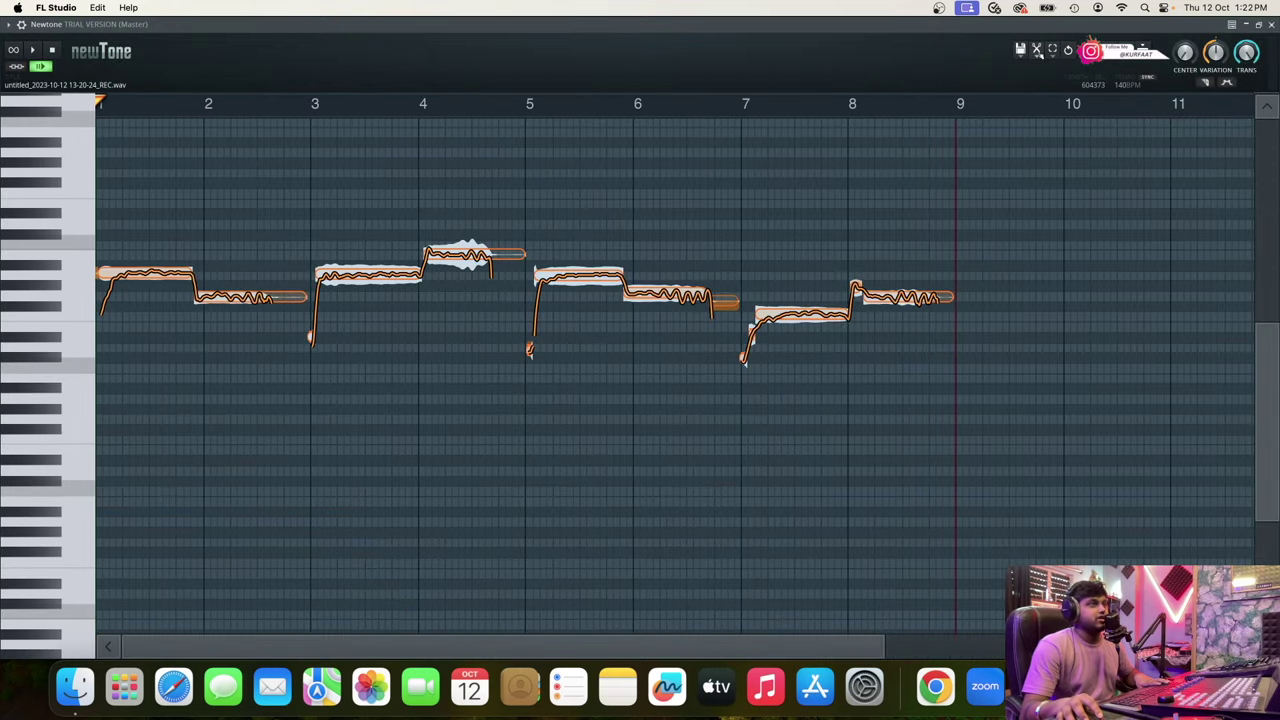
Choose A minor as the Newtone scale and snap the vocal notes to it
{"action": "left_click", "coordinate": [1036, 56]}
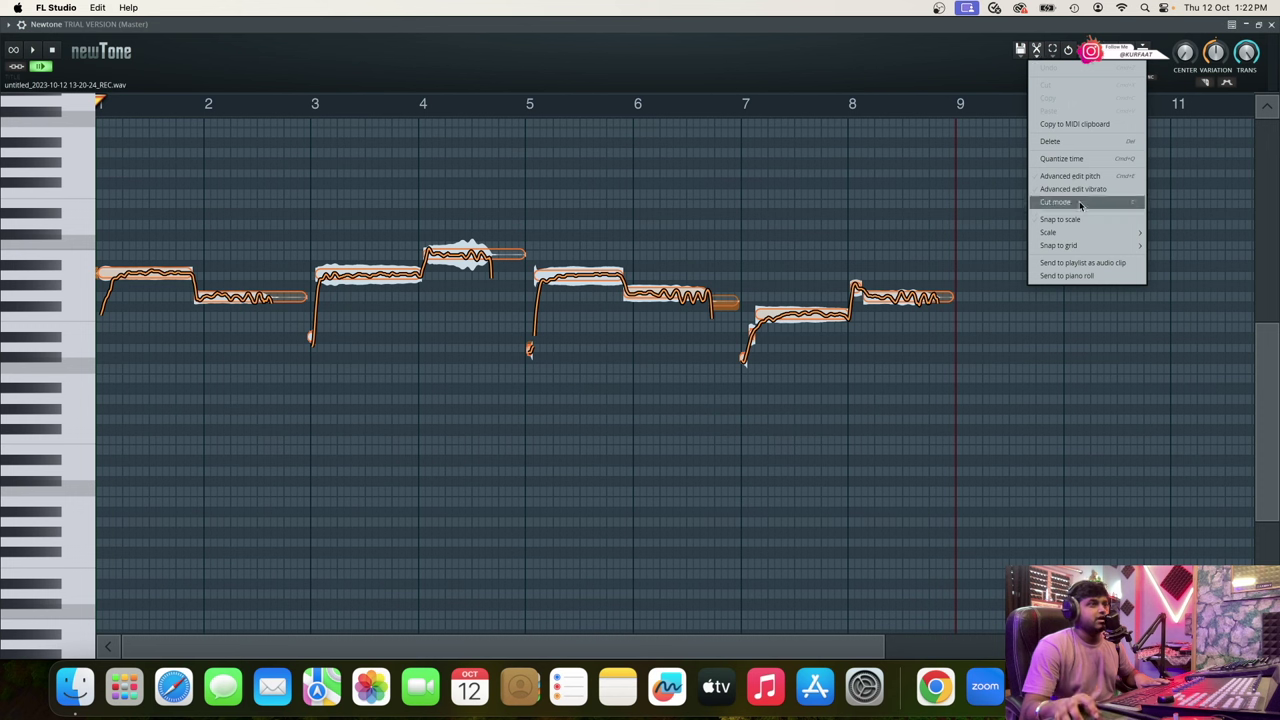
{"action": "mouse_move", "coordinate": [1077, 236]}
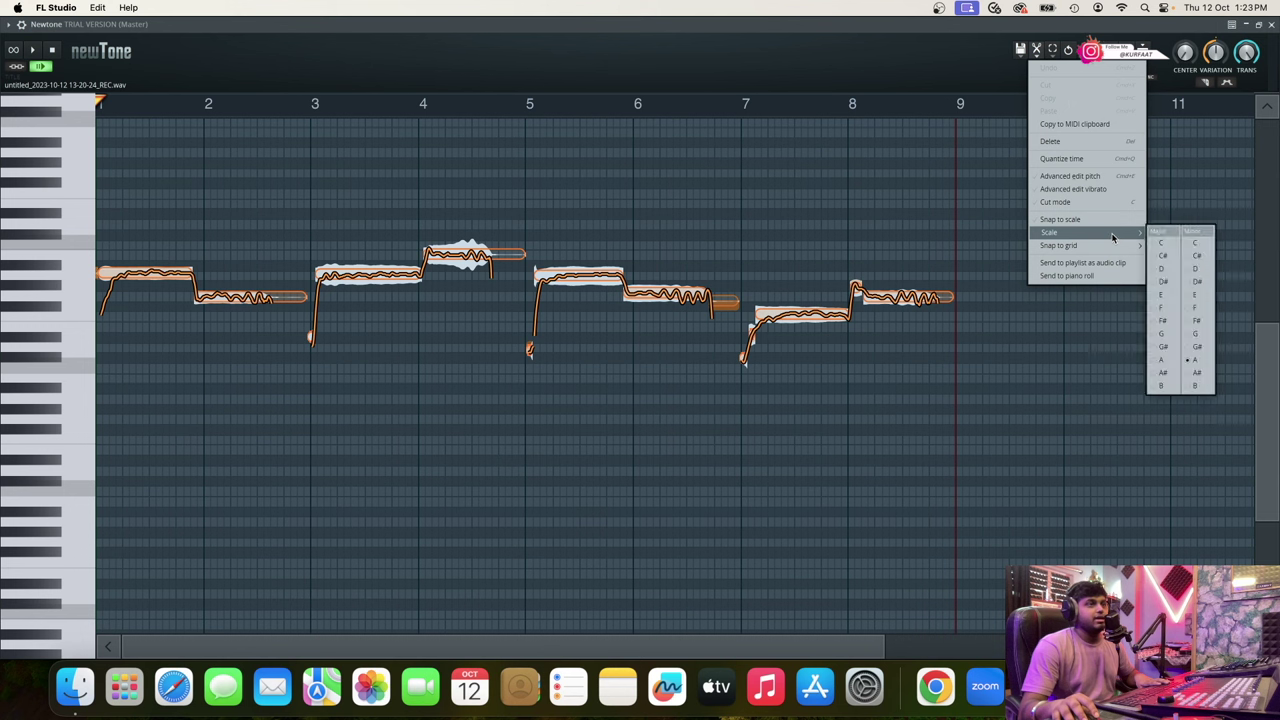
{"action": "left_click", "coordinate": [1194, 360]}
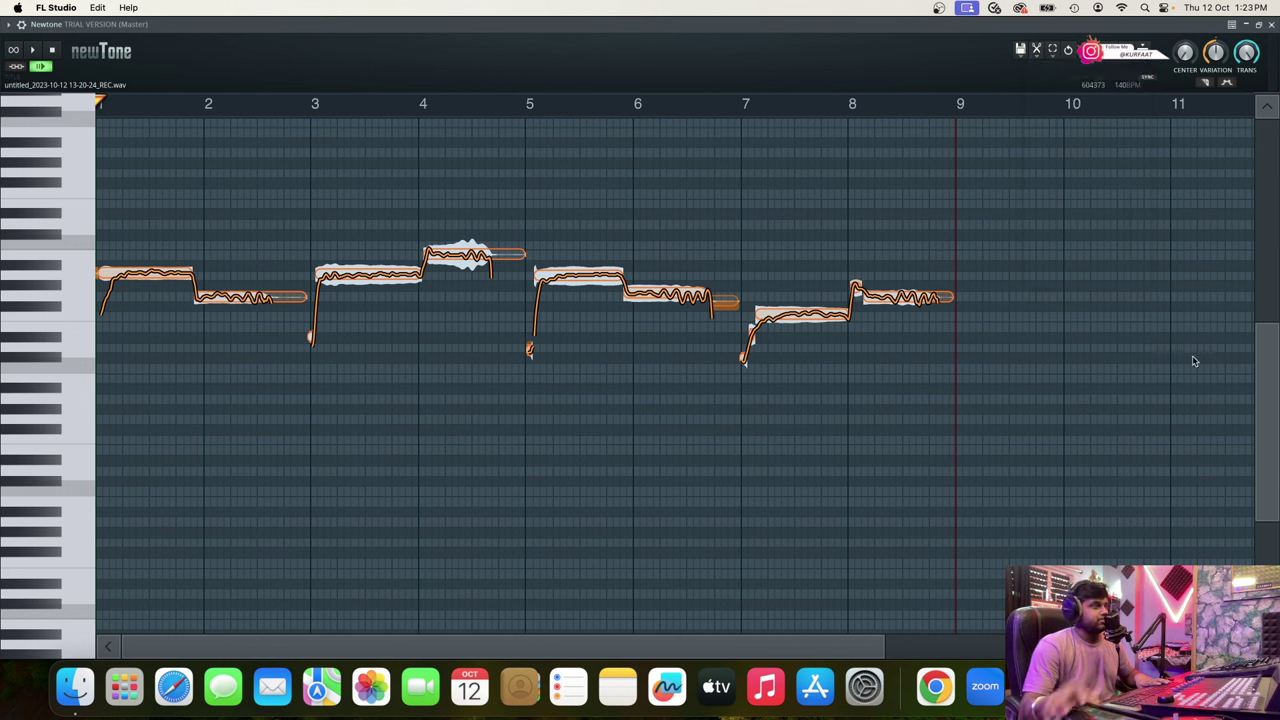
{"action": "left_click", "coordinate": [1036, 49]}
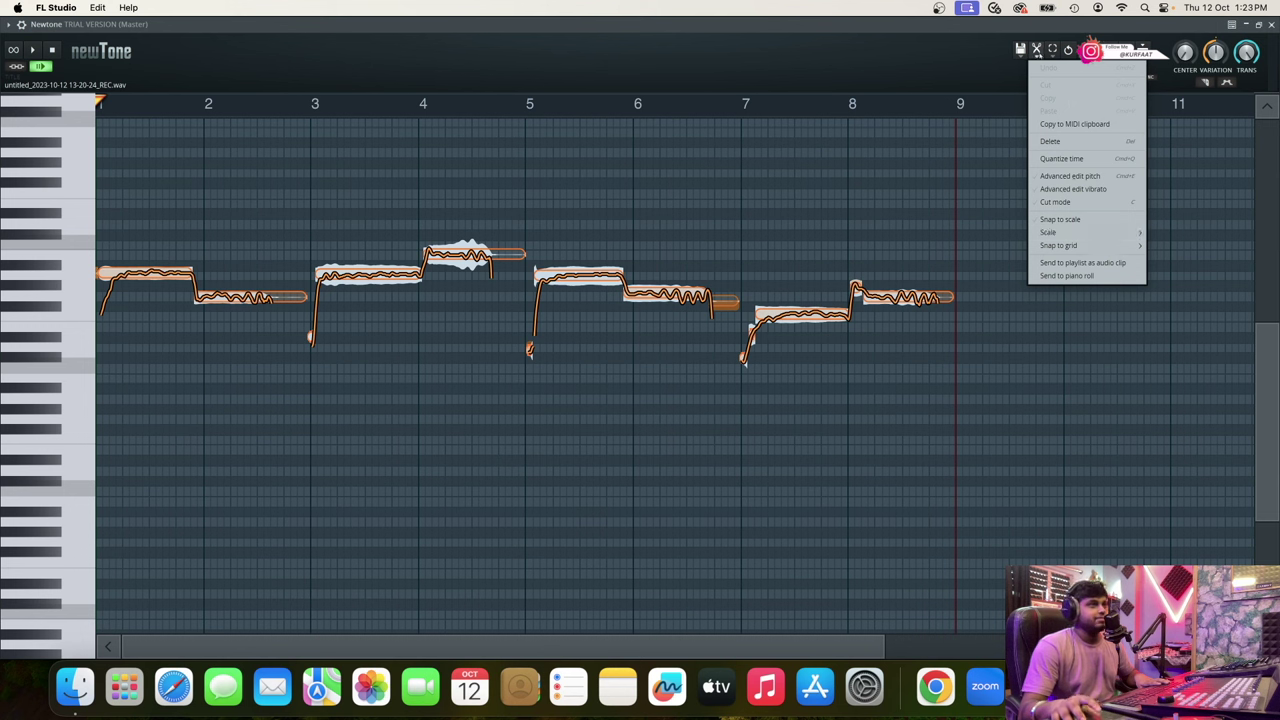
{"action": "left_click", "coordinate": [1082, 221]}
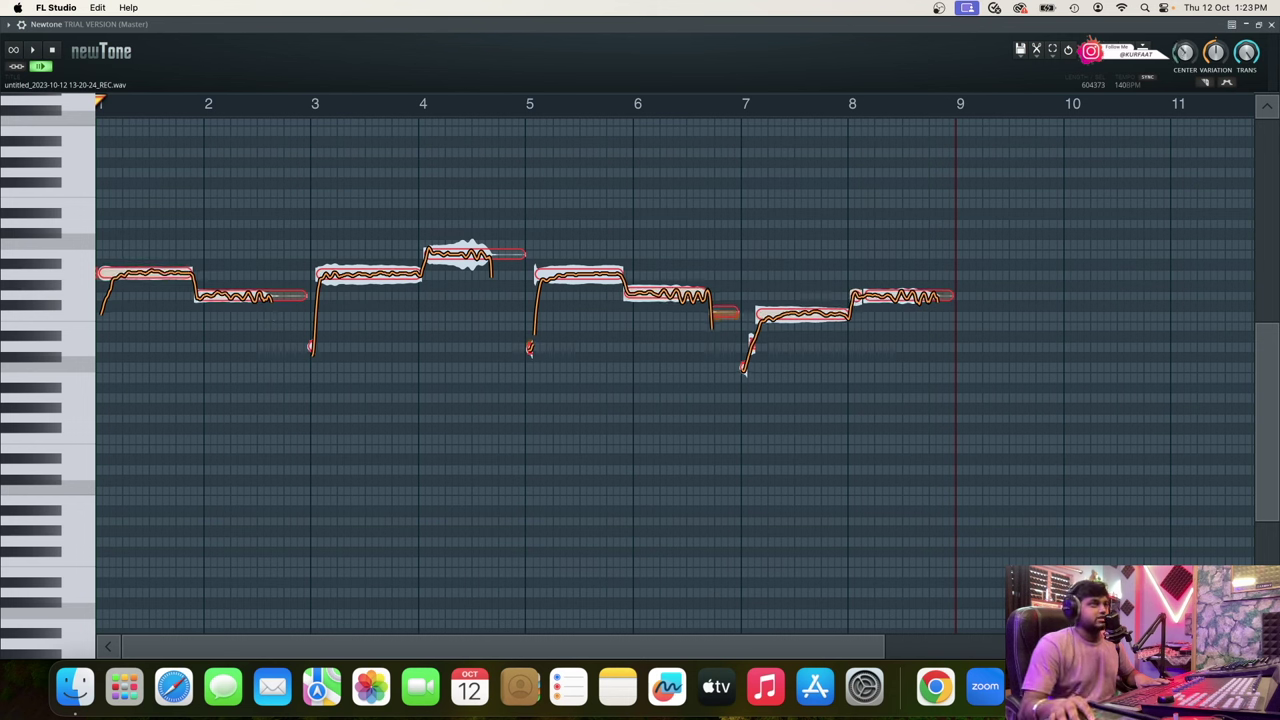
Try flattening the vocal's pitch curves with Newtone's Variation control and play the vocal
{"action": "left_click_drag", "start_coordinate": [1215, 51], "coordinate": [1215, 104]}
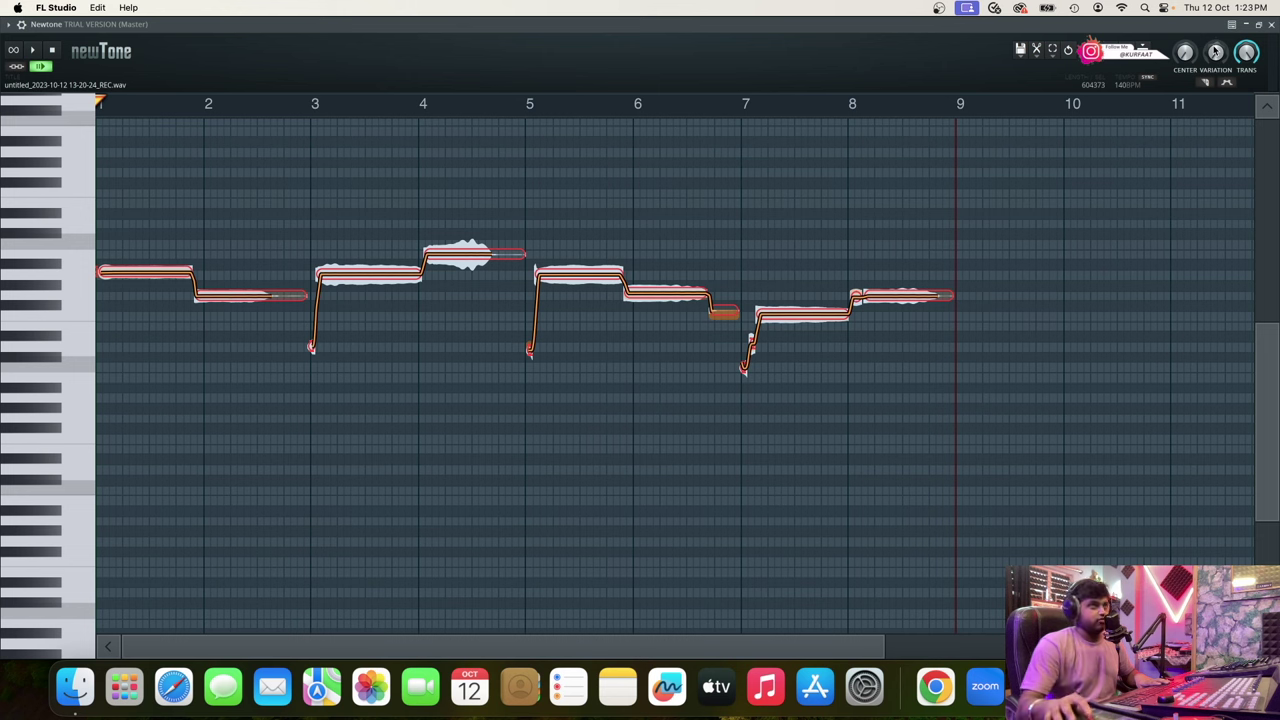
{"action": "key", "text": "space"}
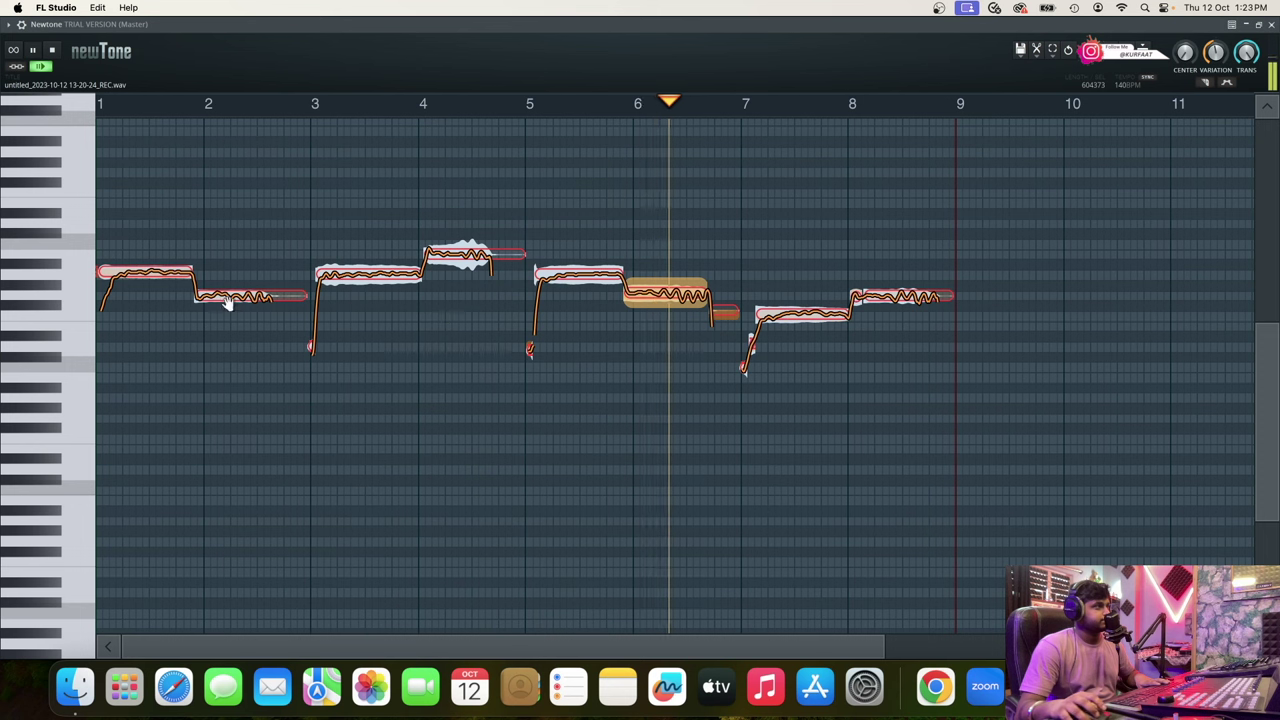
{"action": "key", "text": "space"}
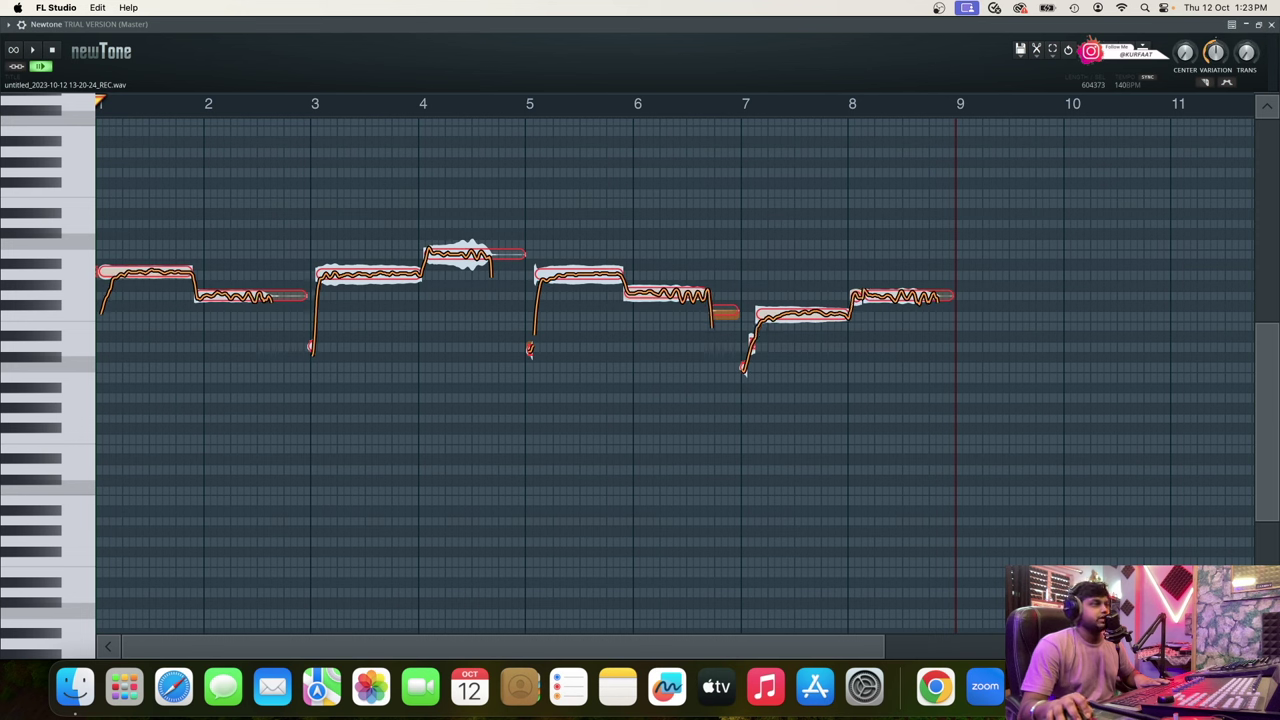
{"action": "left_click", "coordinate": [1037, 52]}
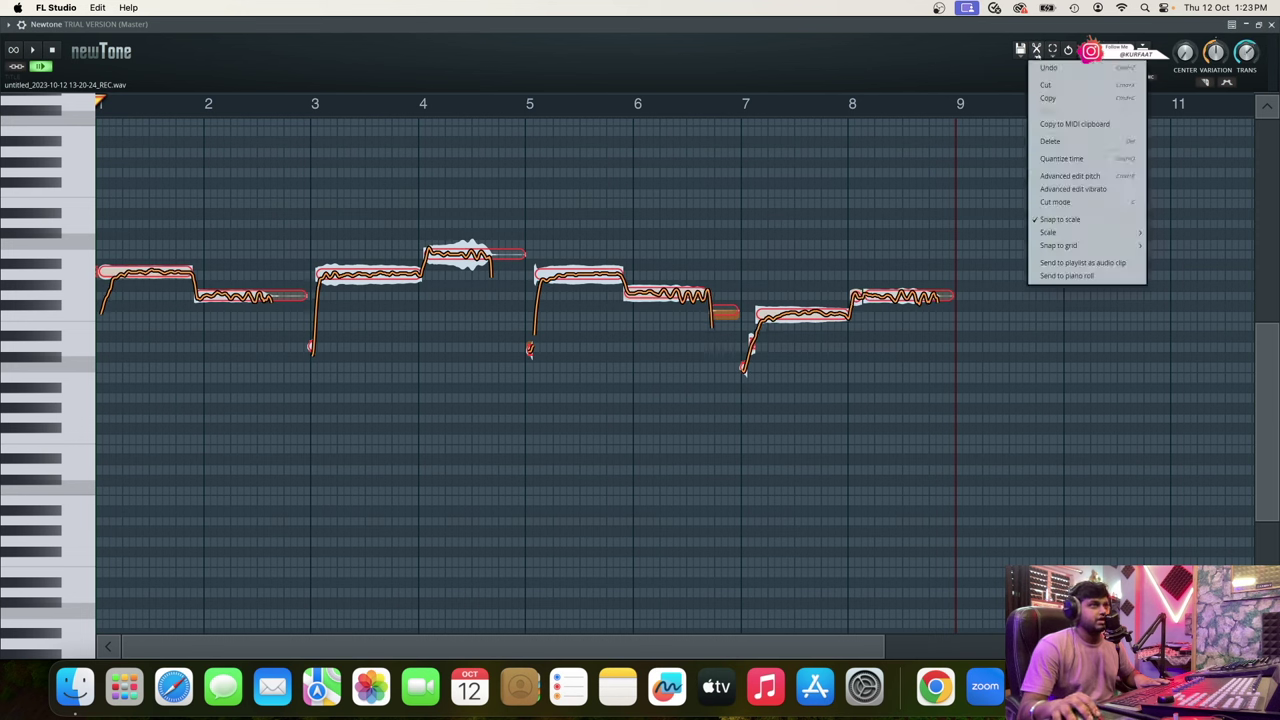
{"action": "left_click", "coordinate": [893, 74]}
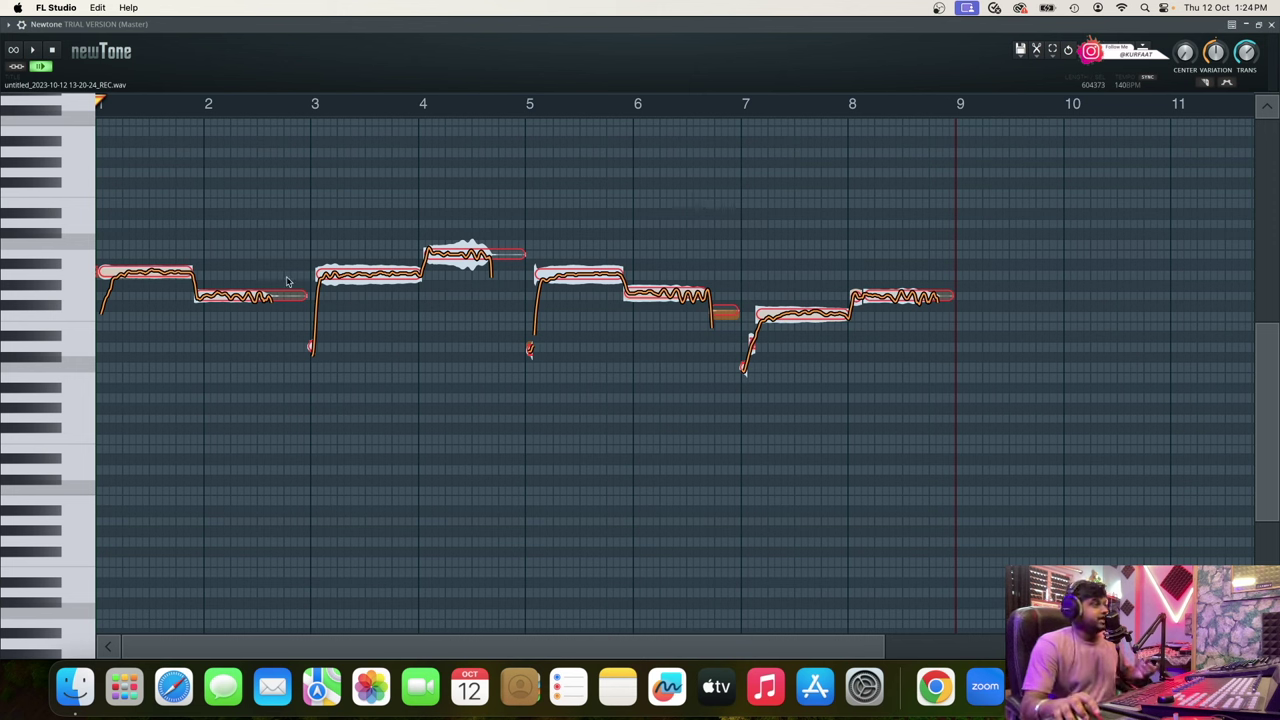
Switch to the web browser, open Google and search for "major scale formula", reading the featured answer
{"action": "left_click", "coordinate": [172, 688]}
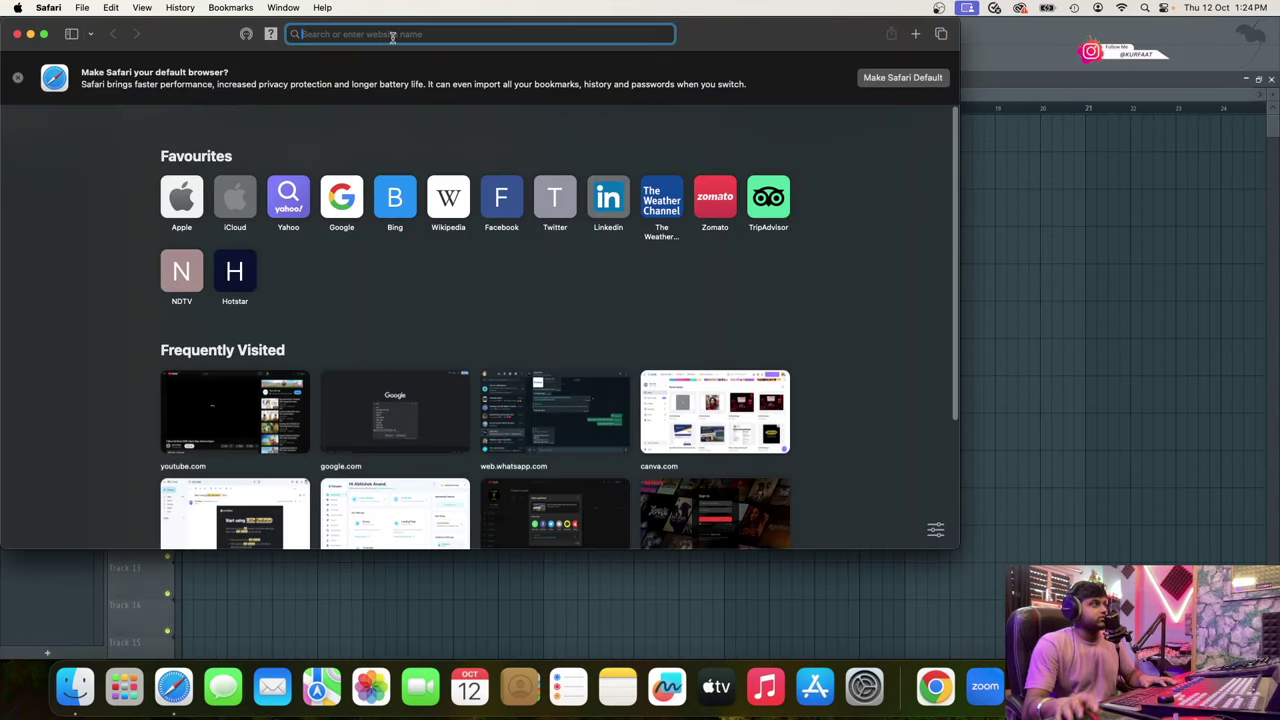
{"action": "type", "text": "goo"}
{"action": "key", "text": "Return"}
{"action": "type", "text": "ma"}
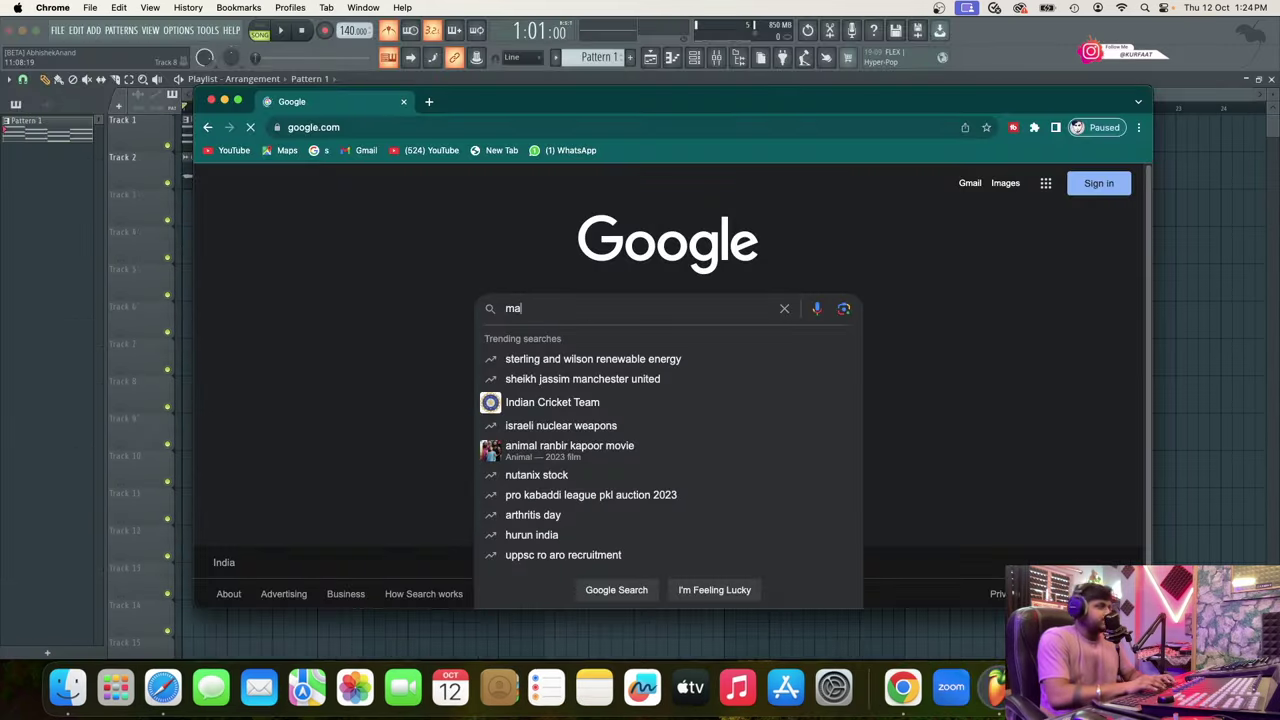
{"action": "type", "text": "jor scale formula"}
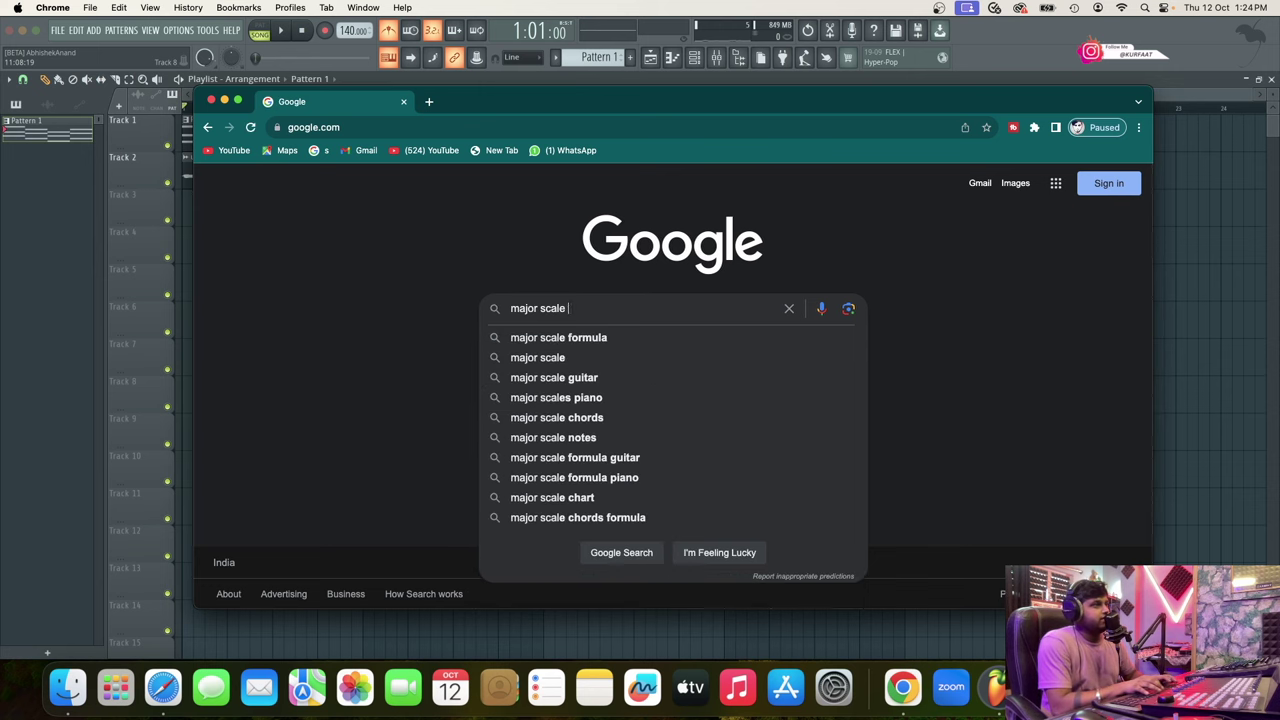
{"action": "key", "text": "Return"}
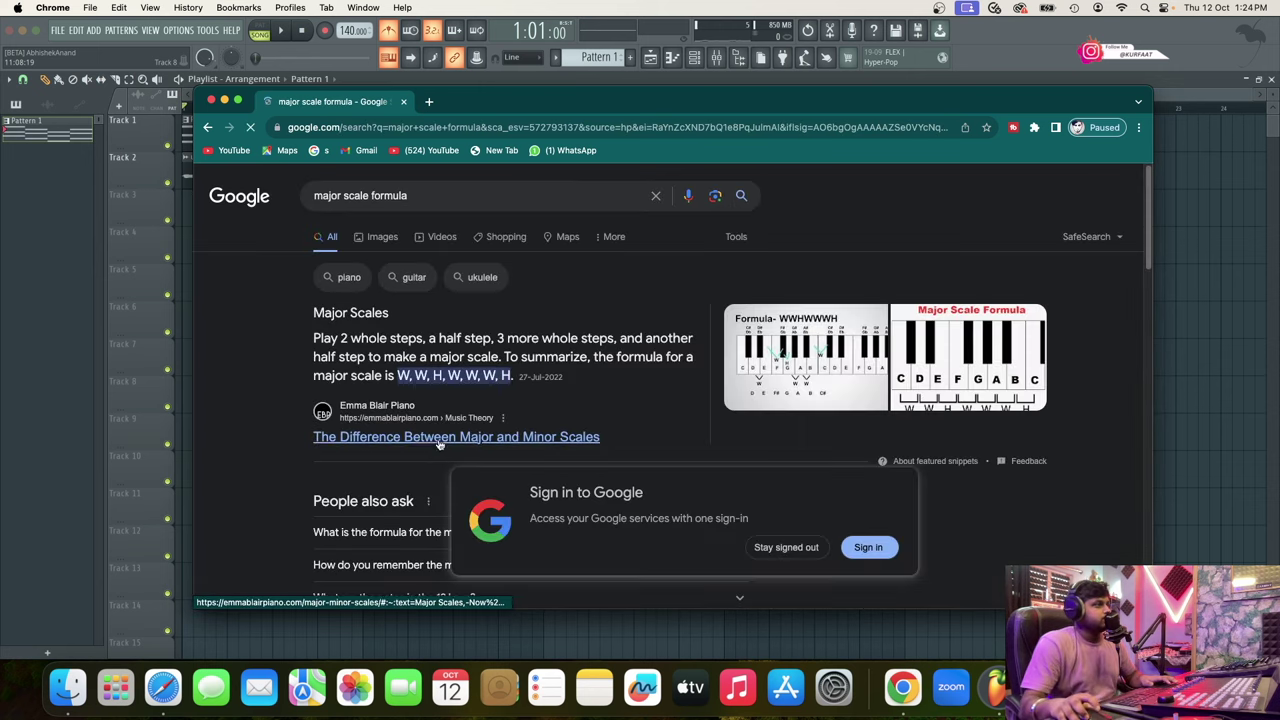
{"action": "scroll", "coordinate": [430, 408], "scroll_direction": "down", "scroll_amount": 1}
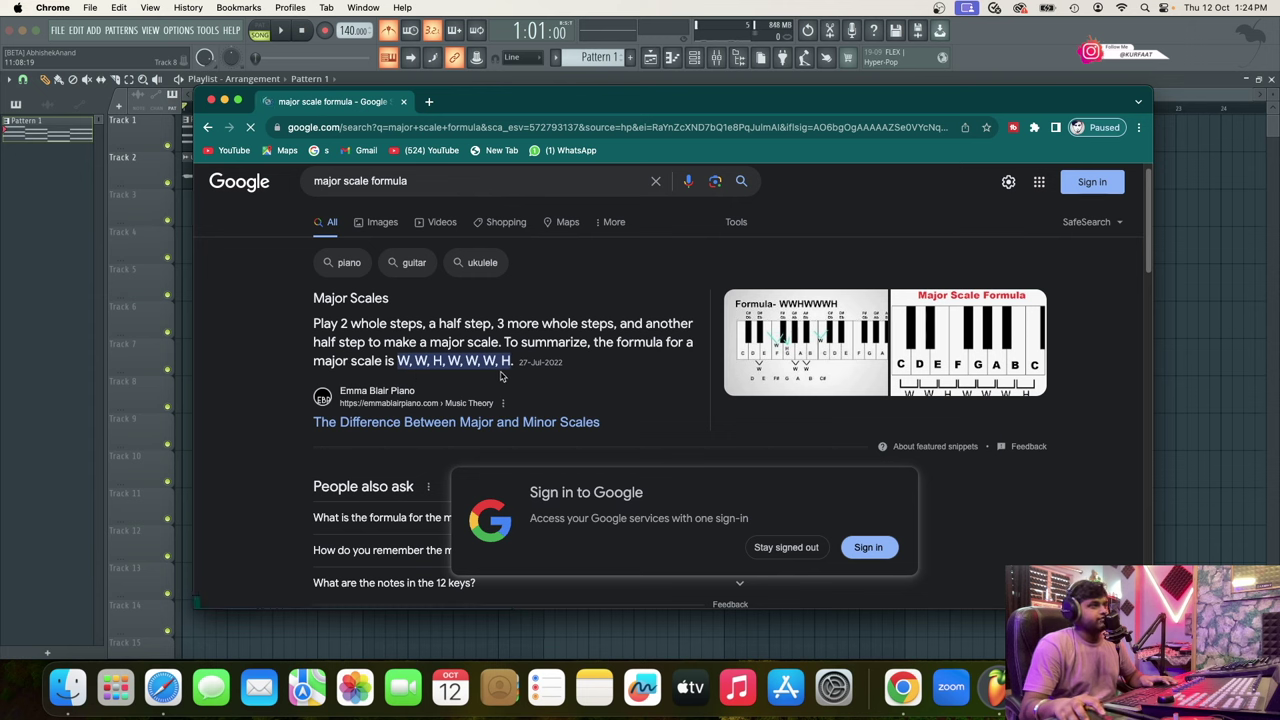
Change the Google query to "minor scale formula", and return from the browser to the Newtone editor
{"action": "left_click_drag", "start_coordinate": [342, 181], "coordinate": [206, 184]}
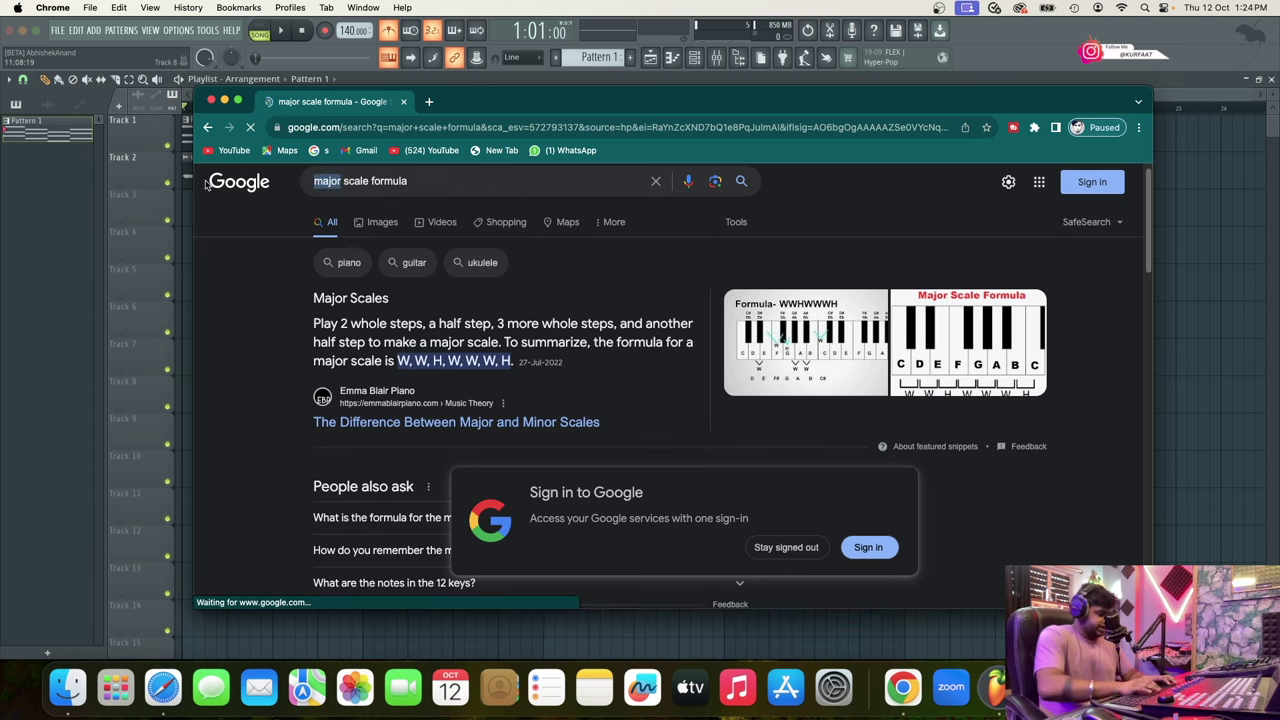
{"action": "type", "text": "minor  s"}
{"action": "key", "text": "BackSpace"}
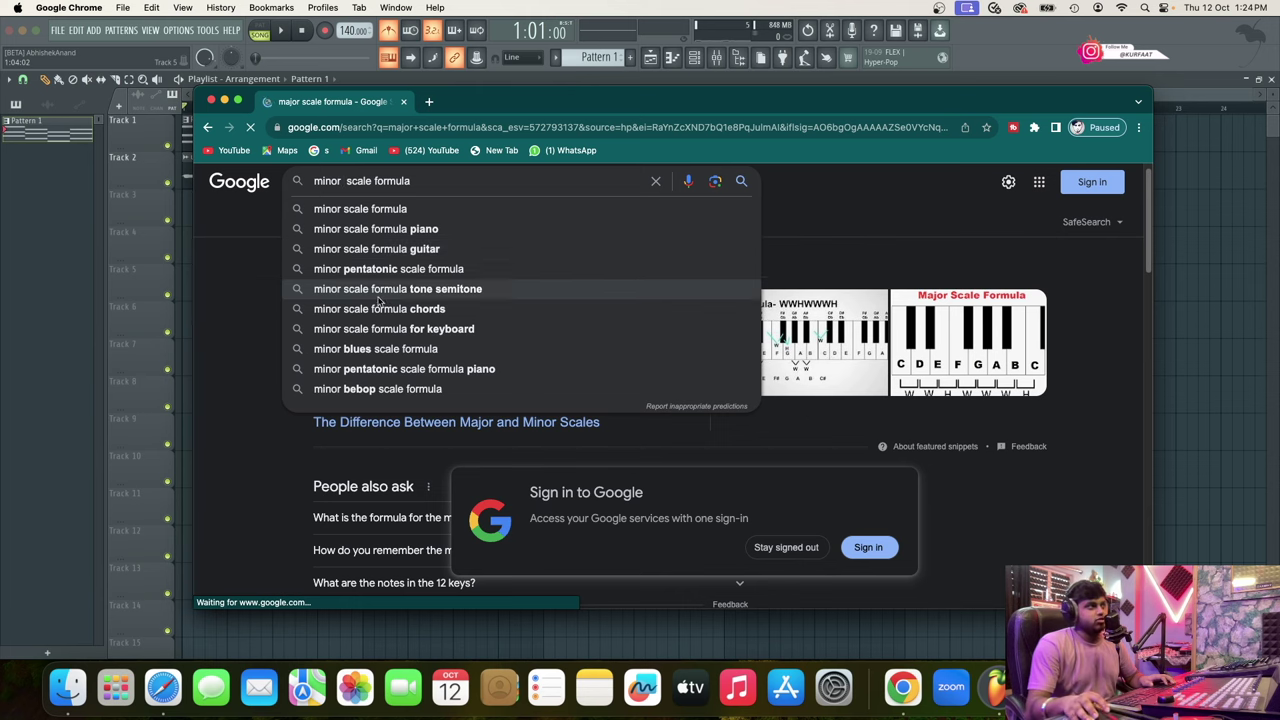
{"action": "left_click", "coordinate": [224, 101]}
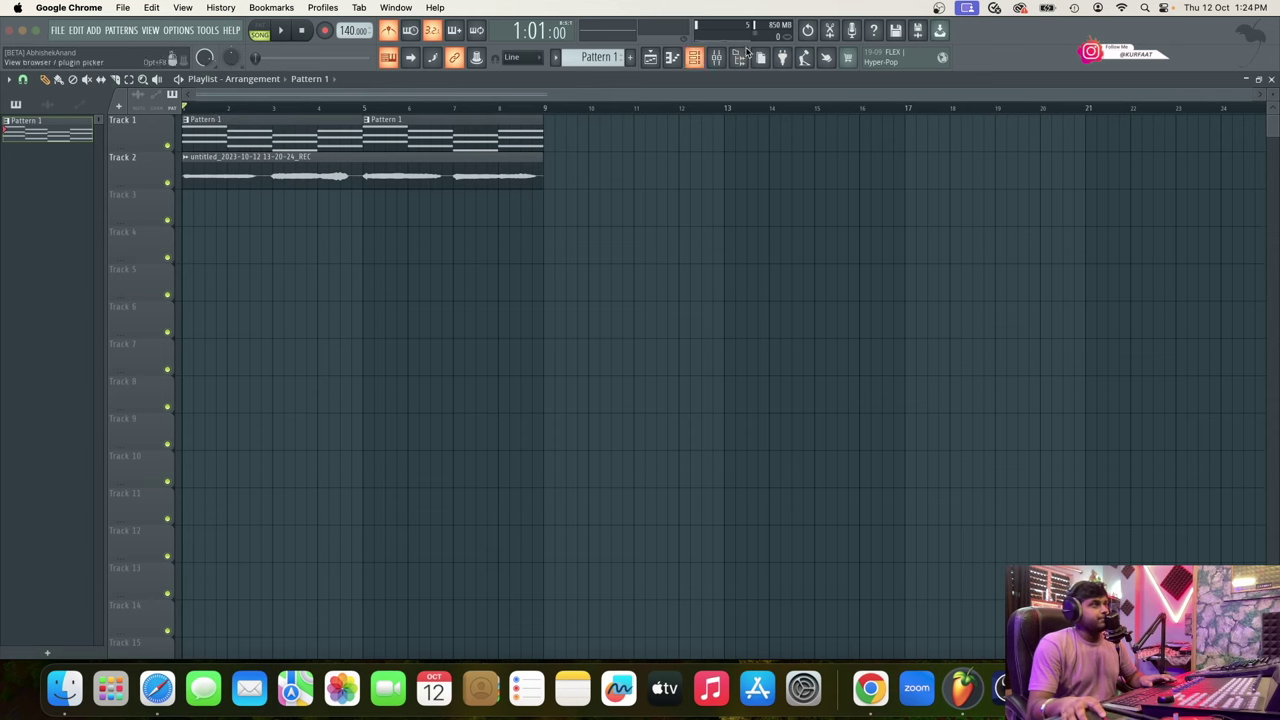
{"action": "left_click", "coordinate": [722, 57]}
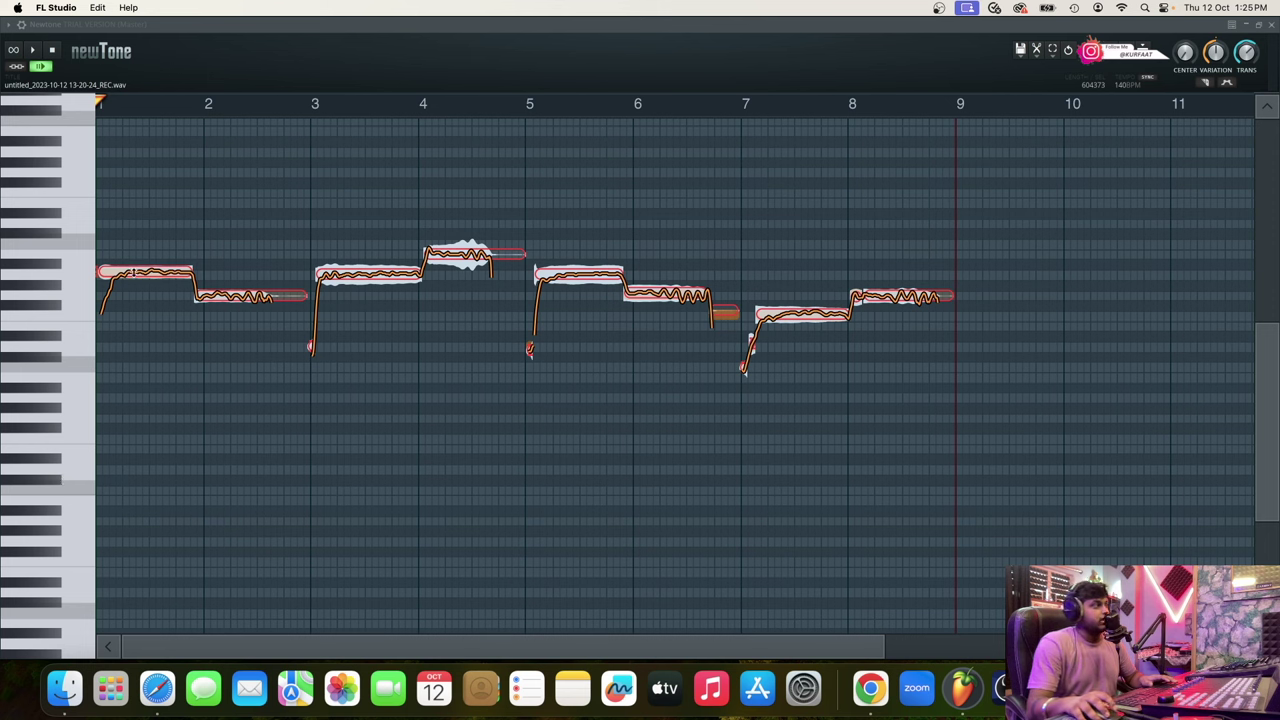
Shift all the vocal notes down together, and raise the bar 1, 2 and 3 notes to A4, G4 and A4
{"action": "mouse_move", "coordinate": [131, 272]}
{"action": "left_mouse_down"}
{"action": "mouse_move", "coordinate": [129, 251]}
{"action": "mouse_move", "coordinate": [124, 292]}
{"action": "left_mouse_up"}
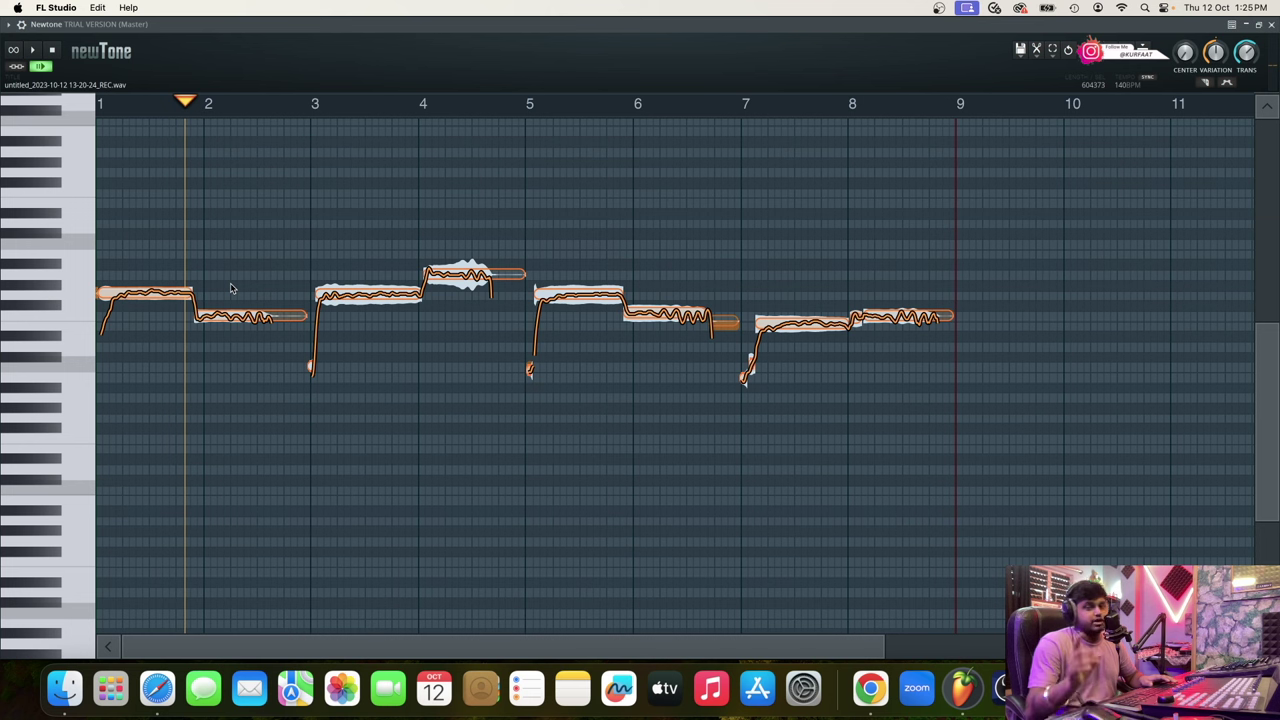
{"action": "left_click_drag", "start_coordinate": [158, 292], "coordinate": [157, 274]}
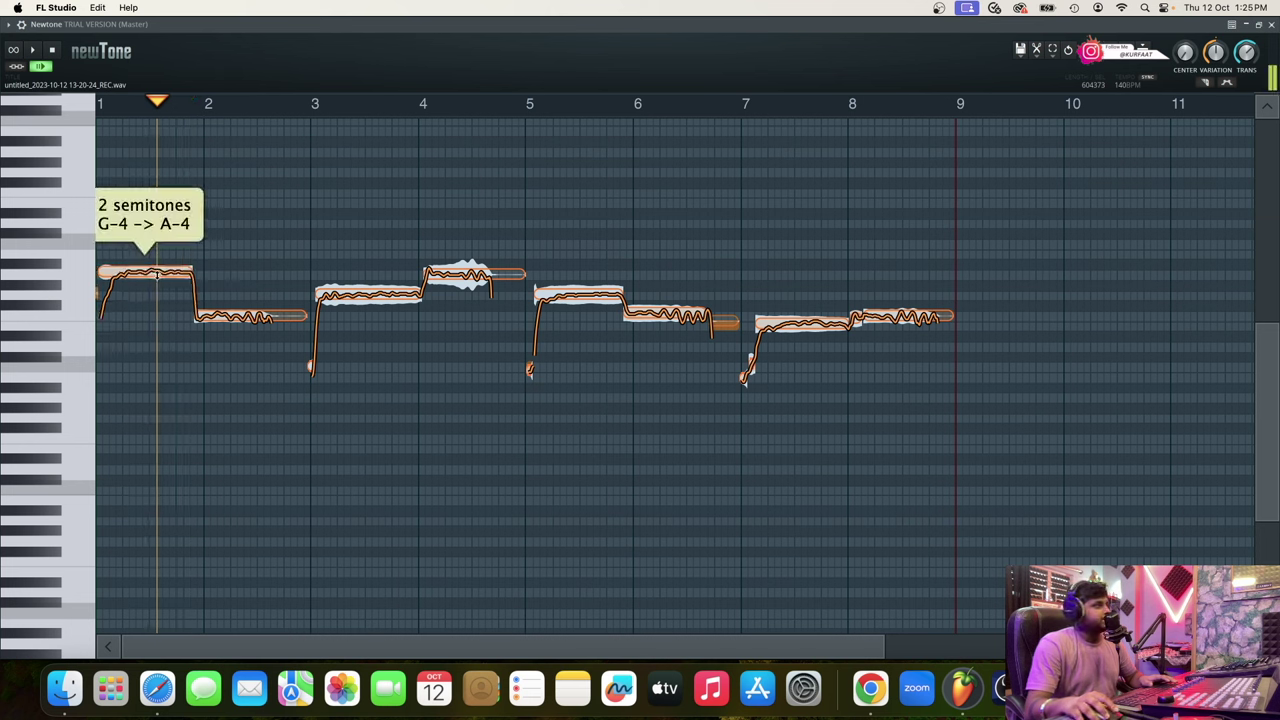
{"action": "left_click_drag", "start_coordinate": [229, 316], "coordinate": [229, 295]}
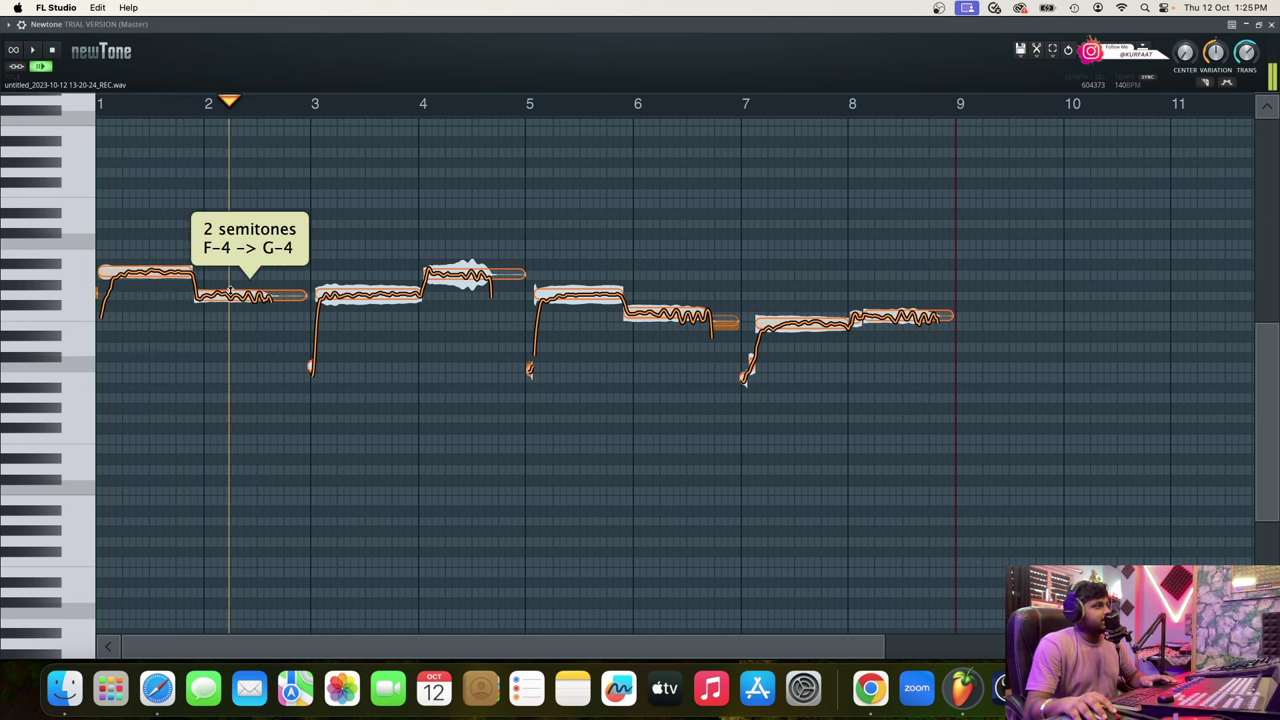
{"action": "left_click_drag", "start_coordinate": [365, 297], "coordinate": [366, 275]}
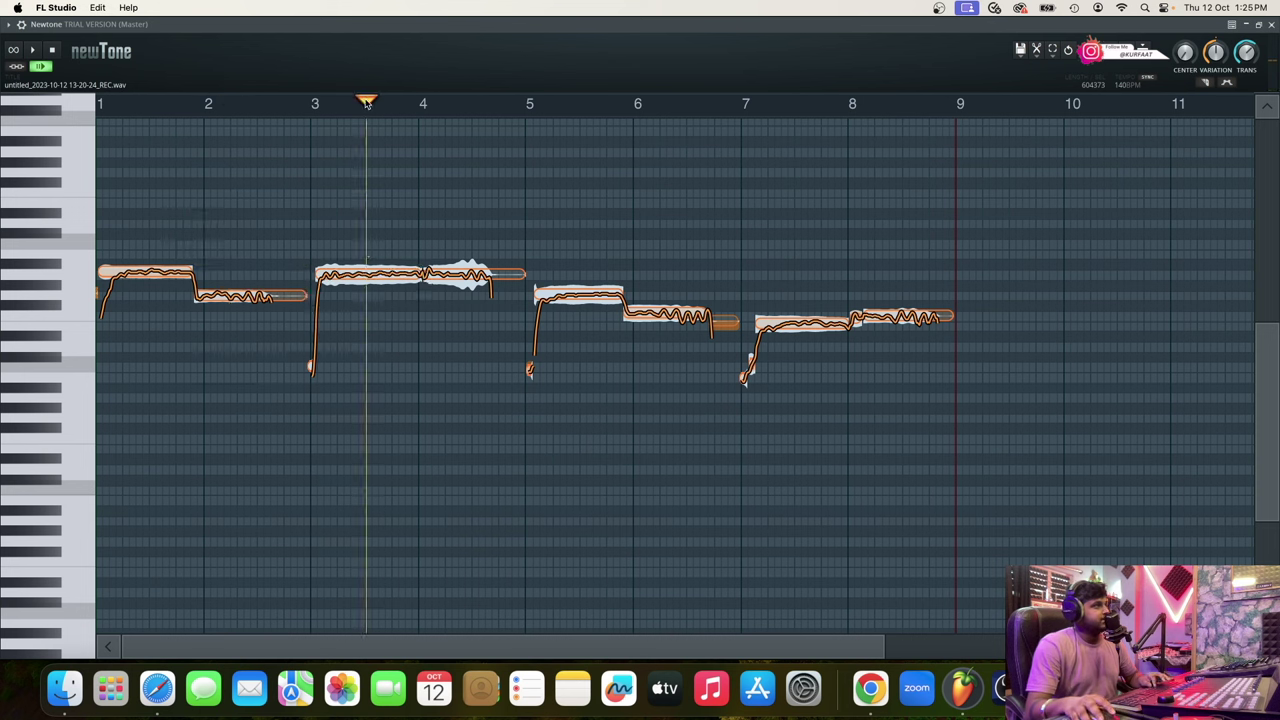
Lower the vocal note at bar 4 to G4 and play bars 3 and 4 to check the melody
{"action": "key", "text": "space"}
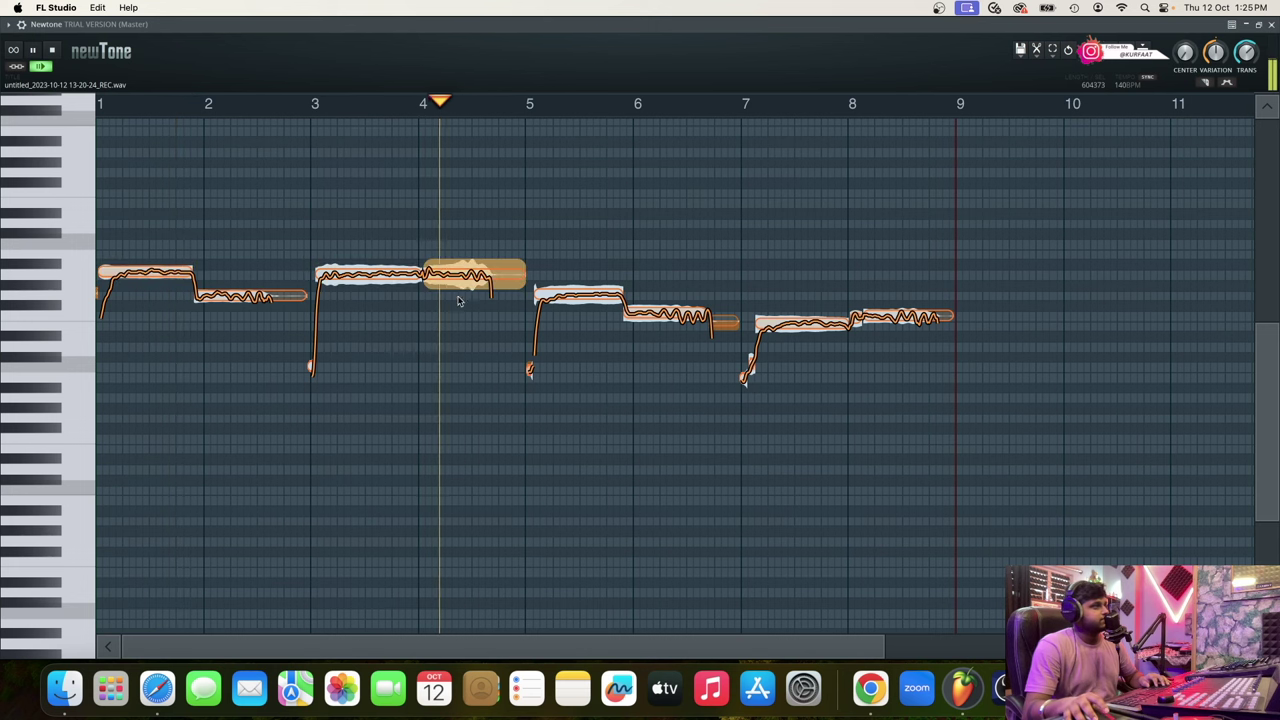
{"action": "key", "text": "space"}
{"action": "left_click_drag", "start_coordinate": [460, 277], "coordinate": [460, 297]}
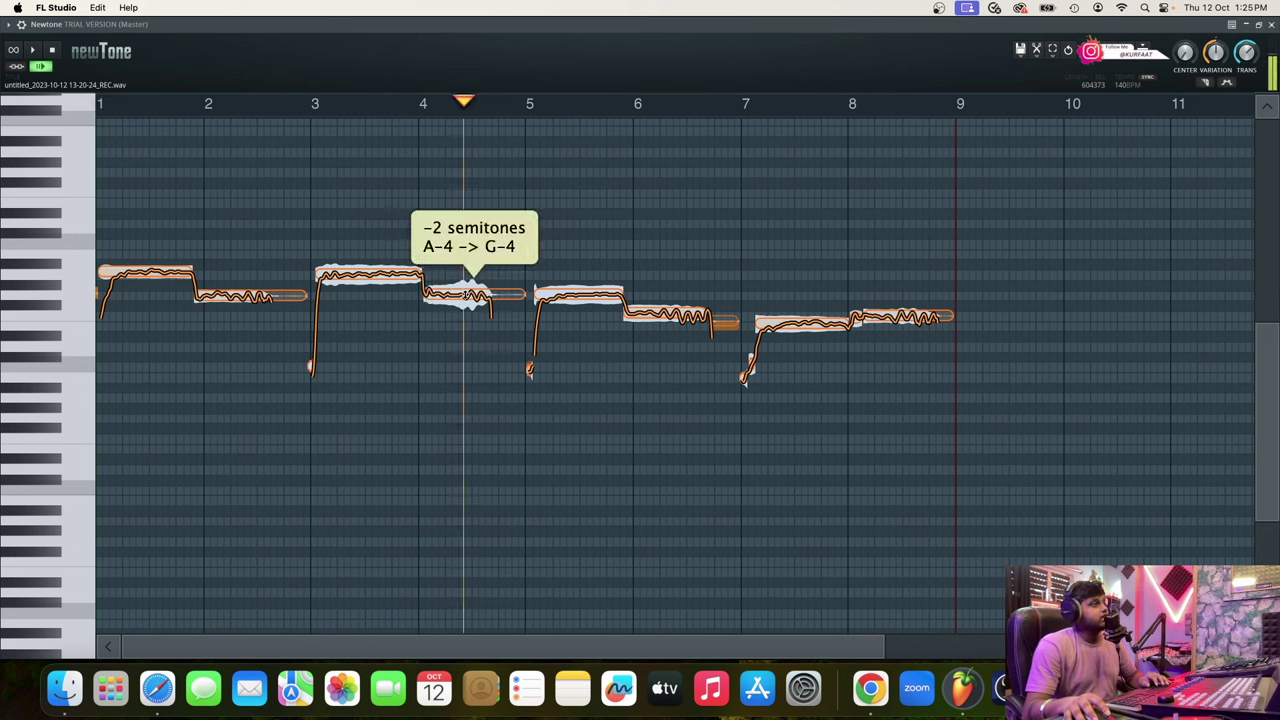
{"action": "left_click", "coordinate": [380, 122]}
{"action": "key", "text": "space"}
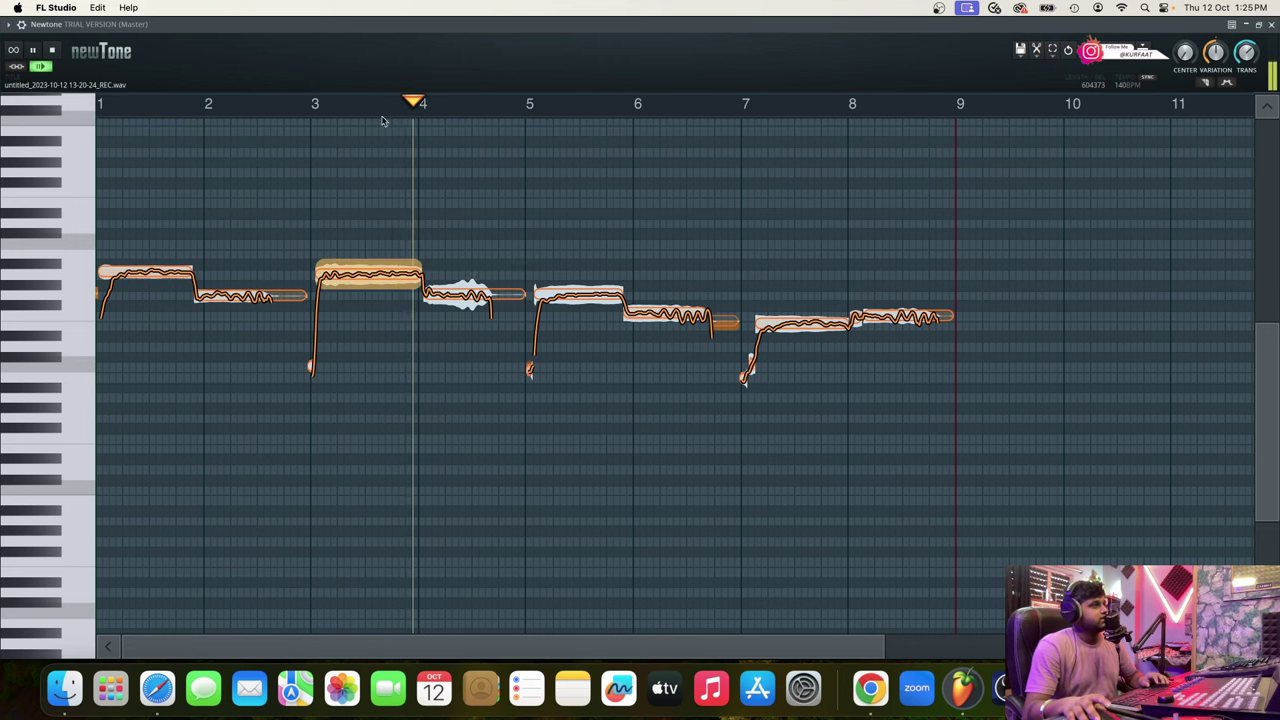
{"action": "key", "text": "space"}
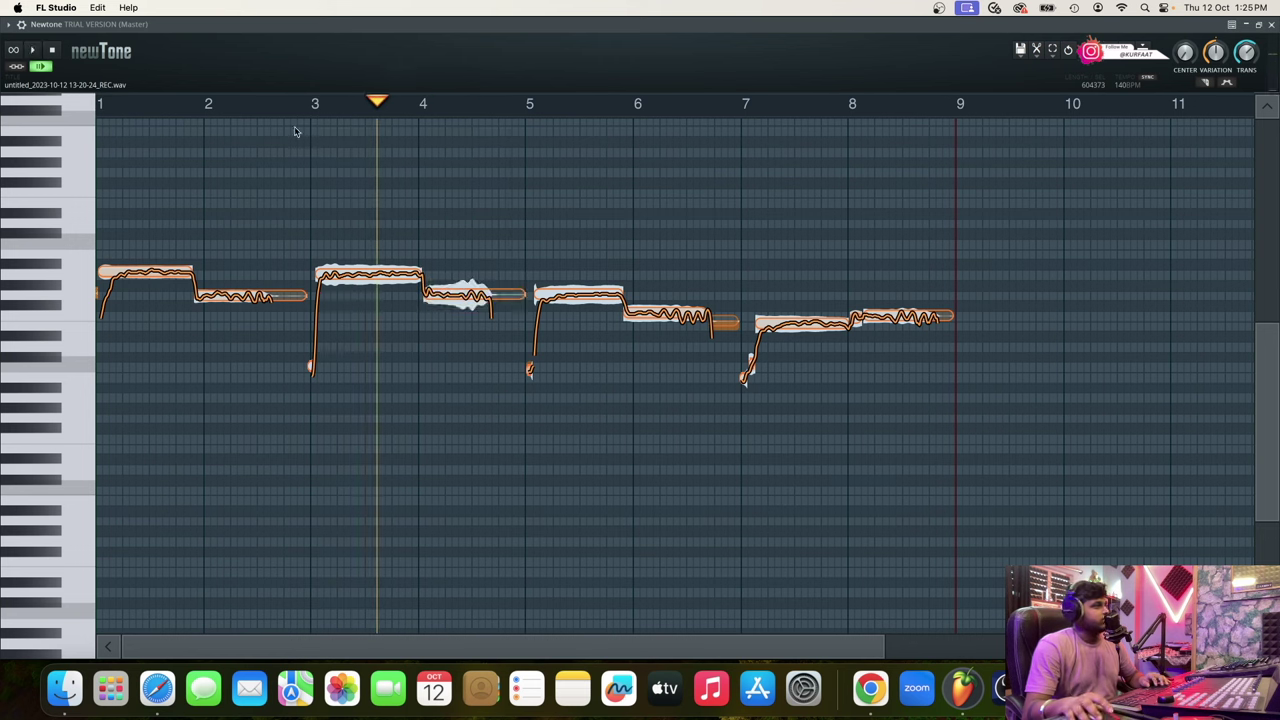
Move the playhead back to bar 1, audition the first vocal note and inspect its pitch curve up close
{"action": "left_click_drag", "start_coordinate": [370, 104], "coordinate": [98, 106]}
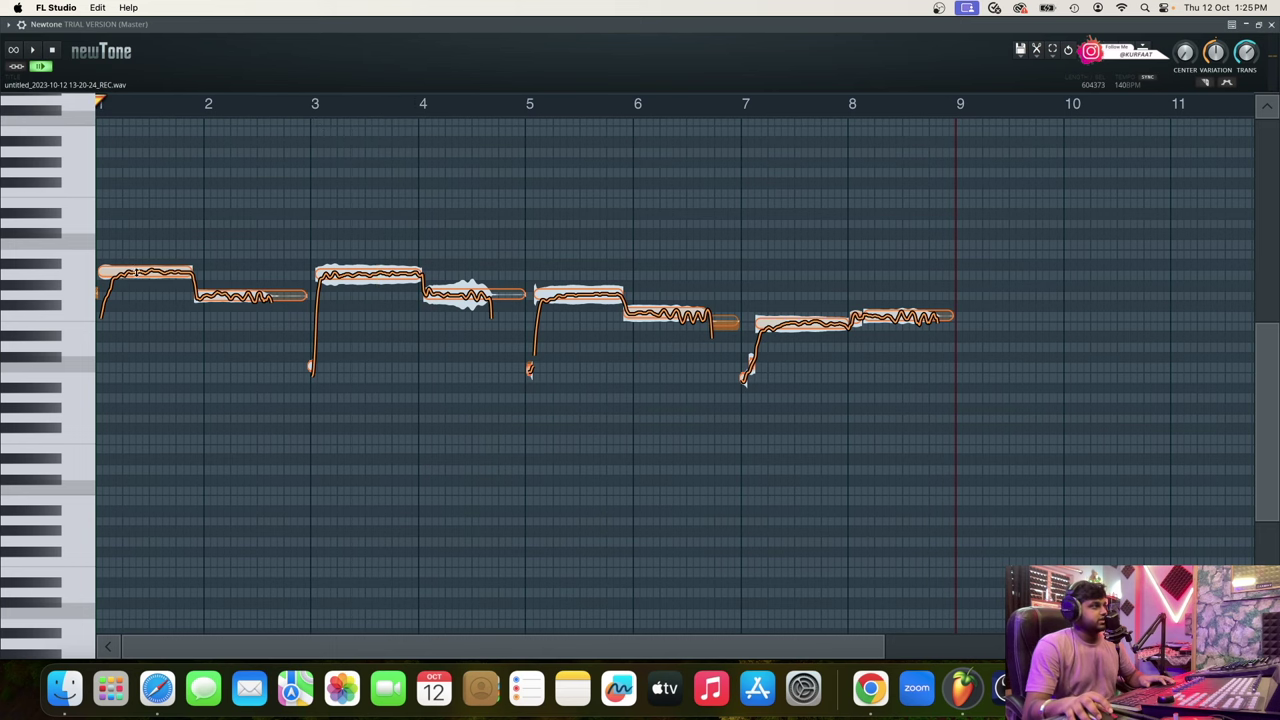
{"action": "left_click", "coordinate": [132, 272]}
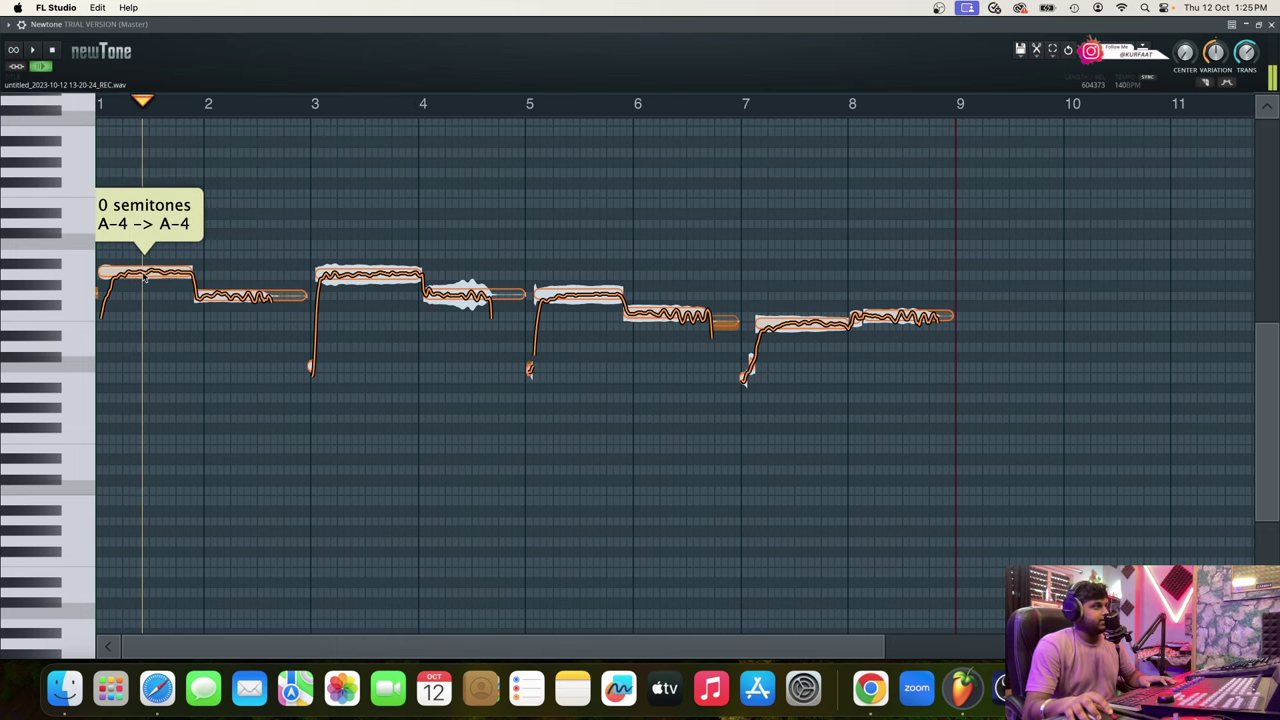
{"action": "scroll", "coordinate": [143, 277], "scroll_direction": "up", "scroll_amount": 5}
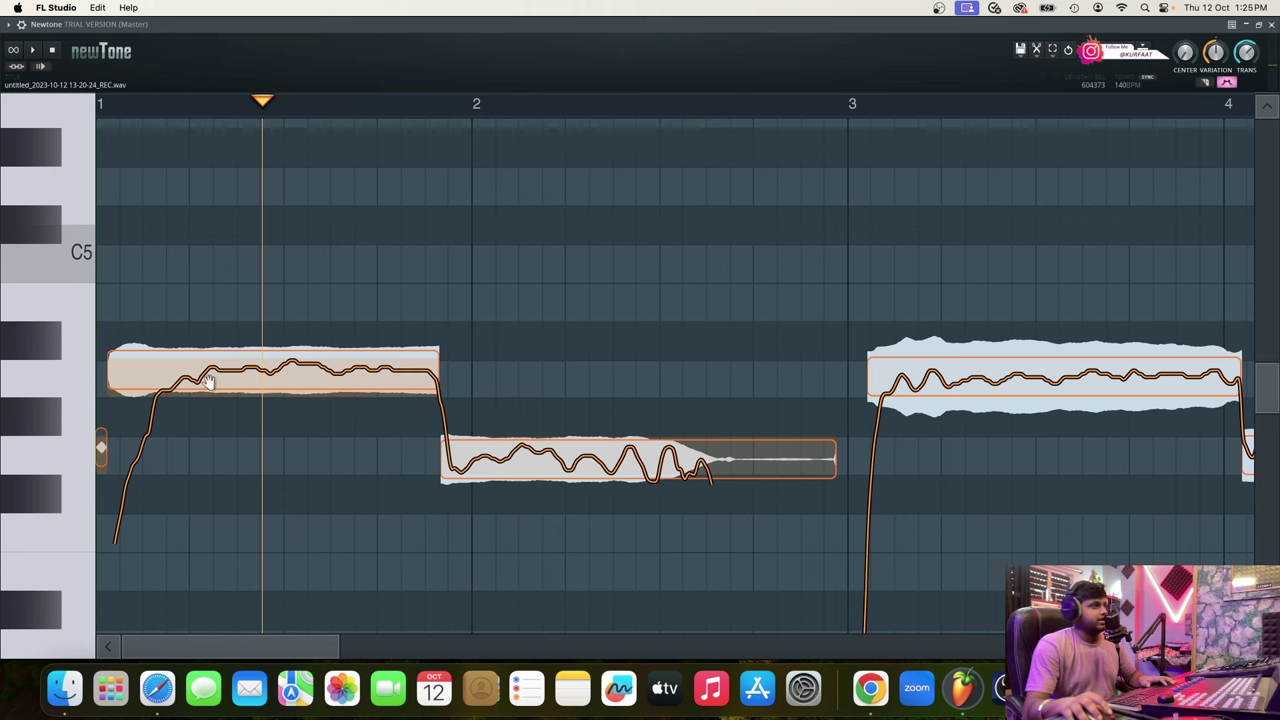
{"action": "left_click", "coordinate": [270, 374]}
{"action": "scroll", "coordinate": [174, 358], "scroll_direction": "down", "scroll_amount": 5}
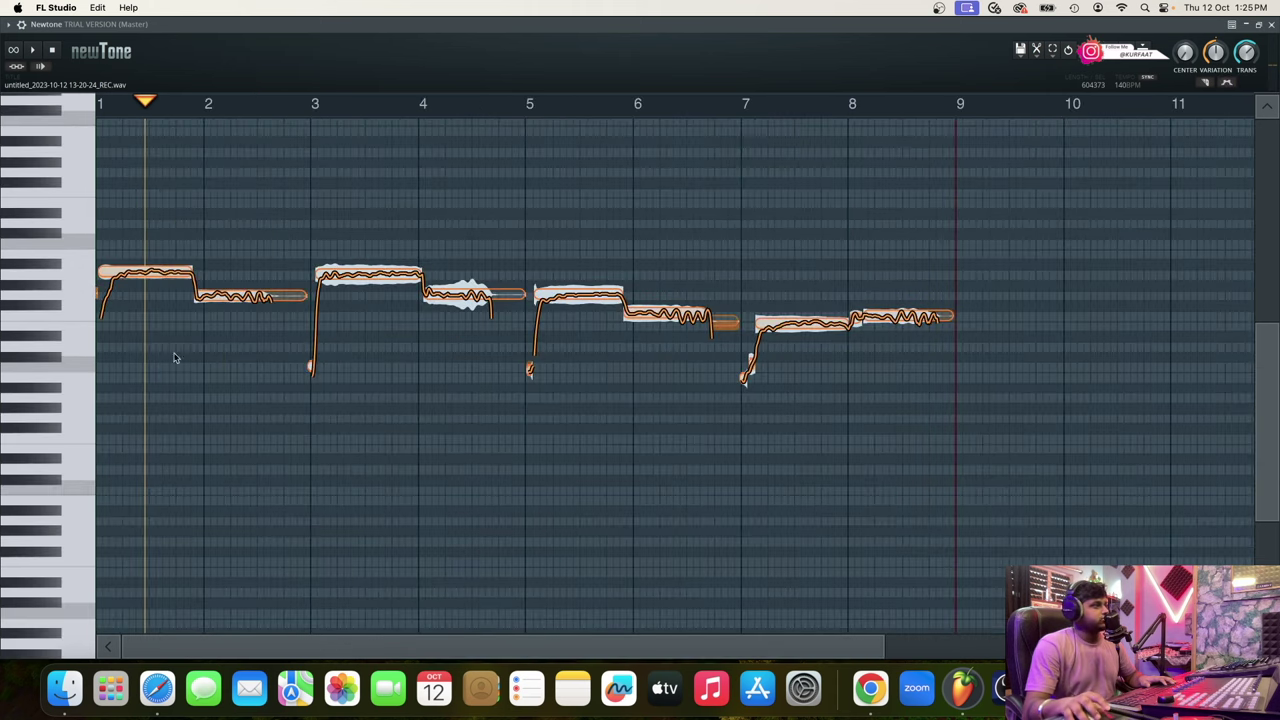
{"action": "left_click", "coordinate": [163, 321]}
{"action": "left_click", "coordinate": [178, 320]}
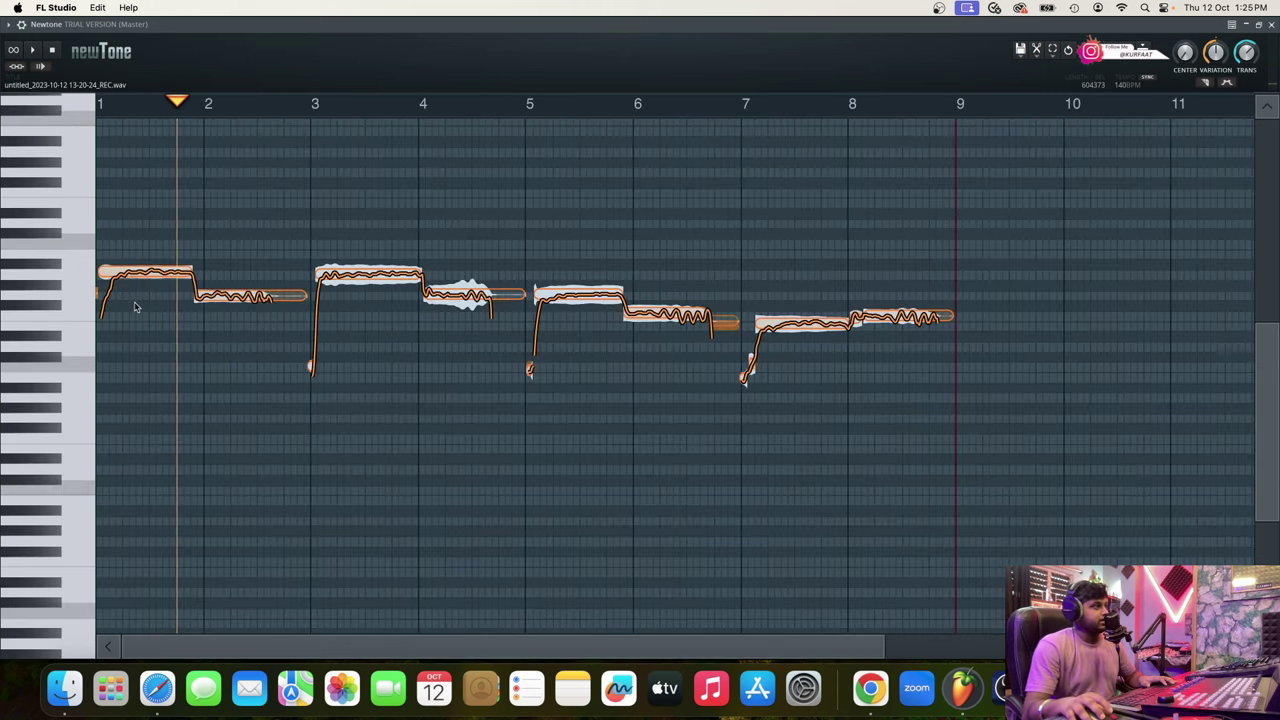
{"action": "left_click", "coordinate": [131, 304]}
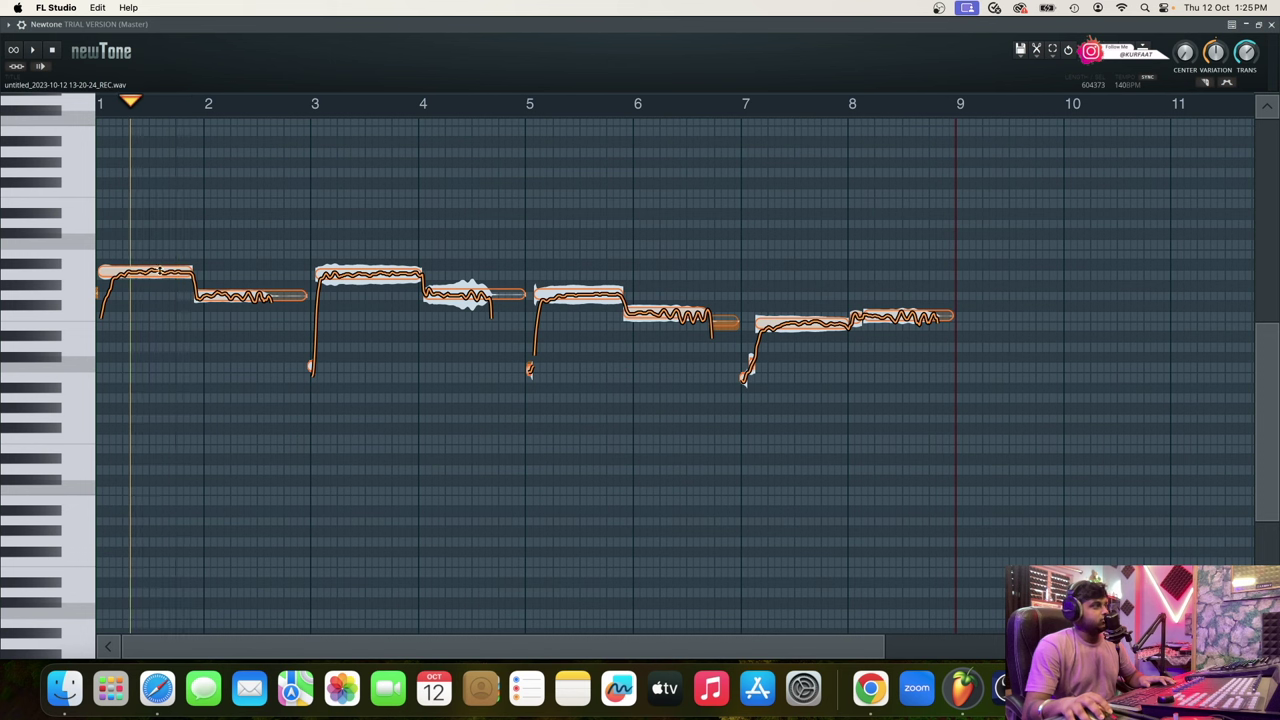
Examine the advanced edit controls on individual vocal notes, including those at bars 6 and 7
{"action": "double_click", "coordinate": [160, 270]}
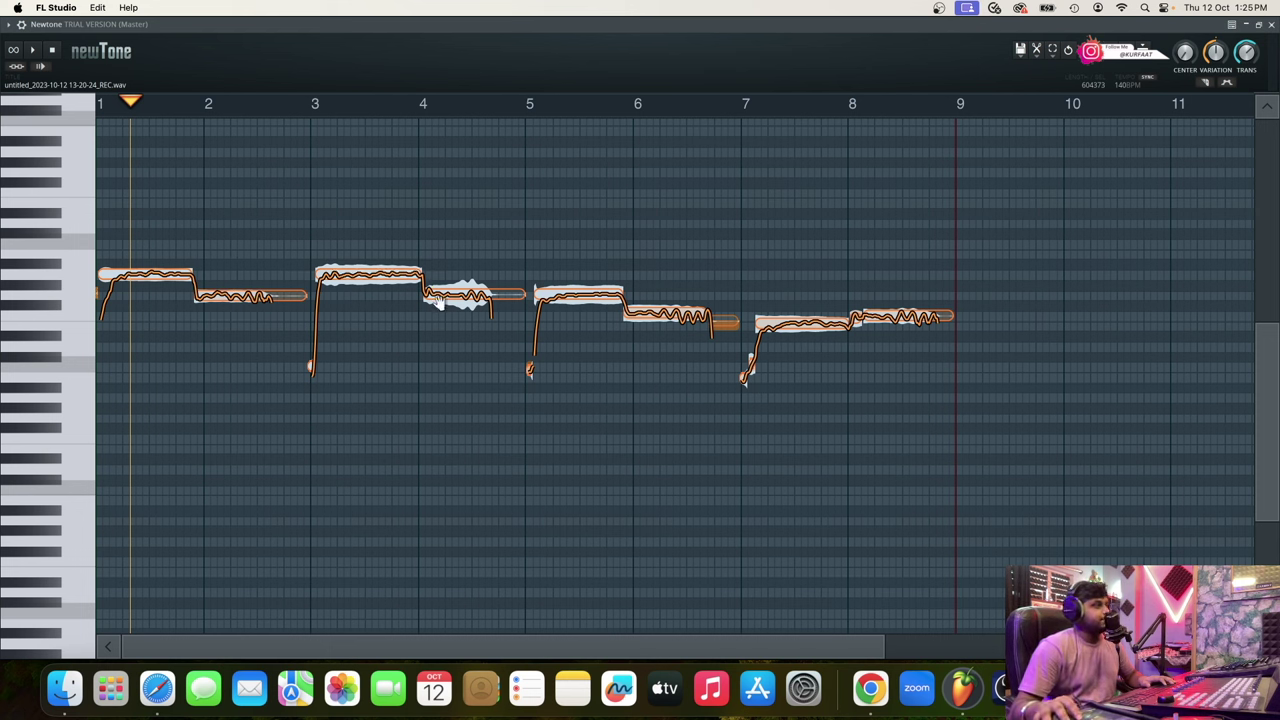
{"action": "double_click", "coordinate": [643, 311]}
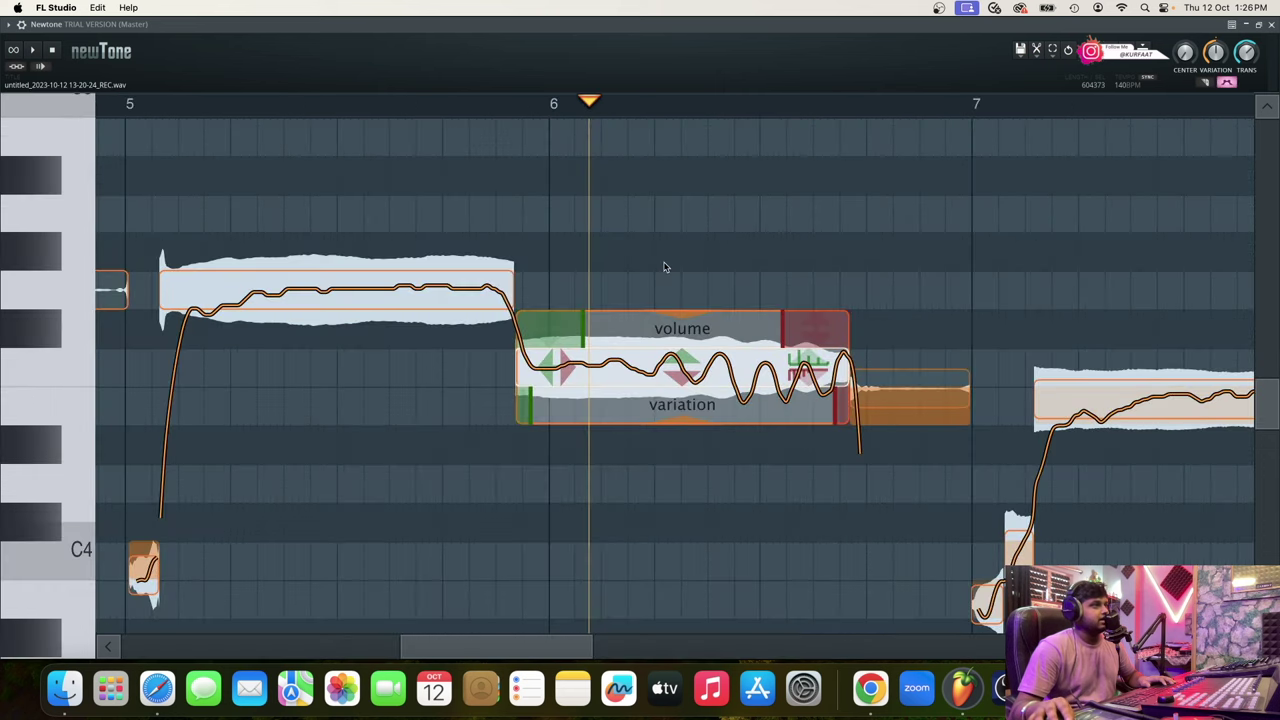
{"action": "double_click", "coordinate": [664, 268]}
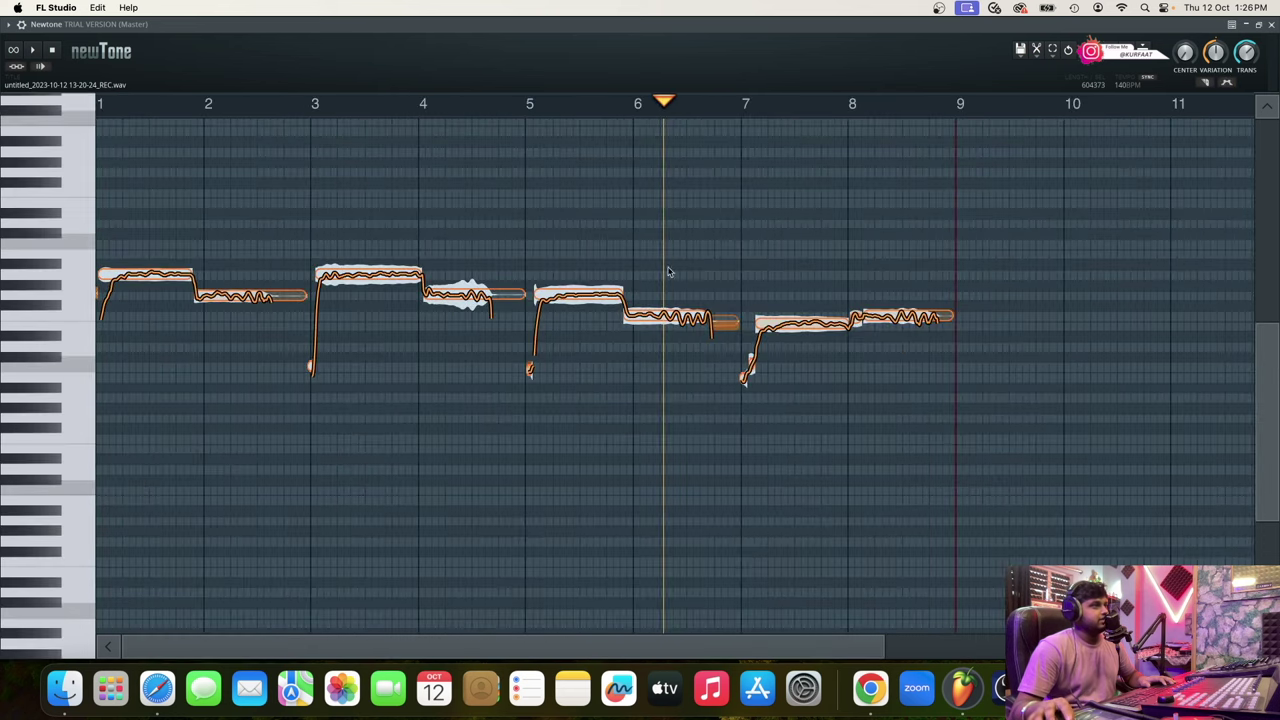
{"action": "double_click", "coordinate": [770, 334]}
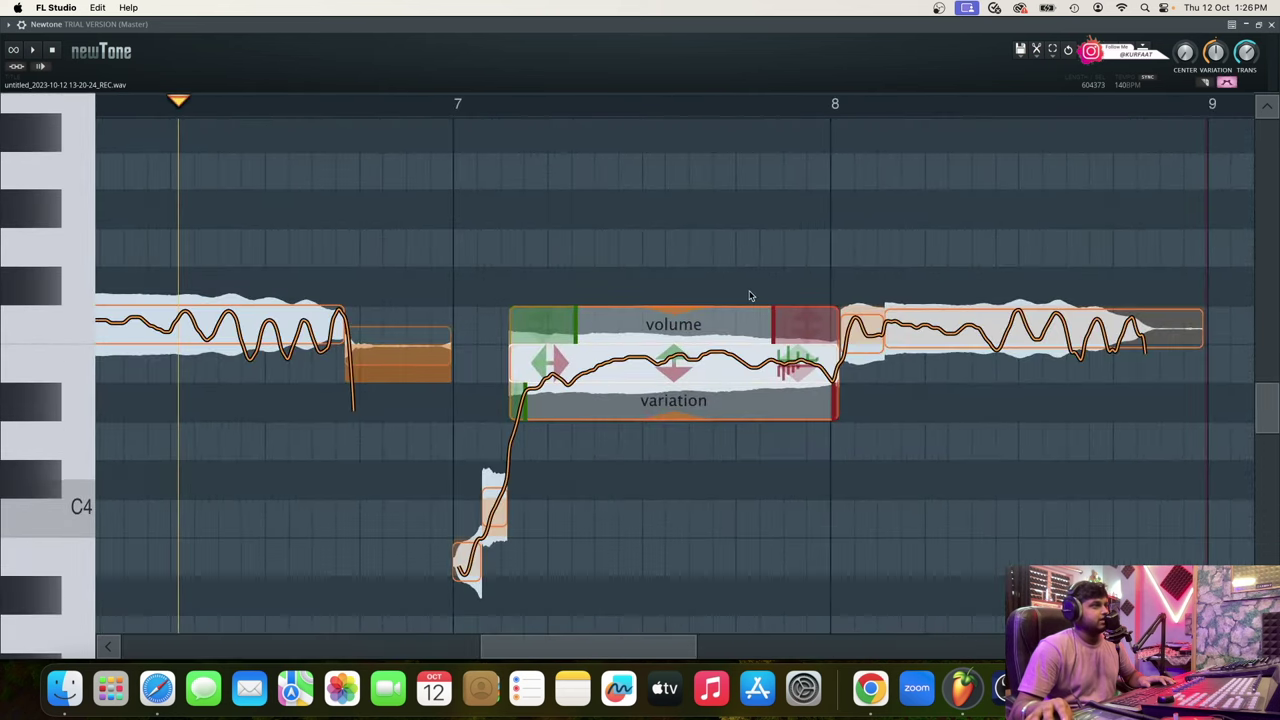
{"action": "double_click", "coordinate": [750, 296]}
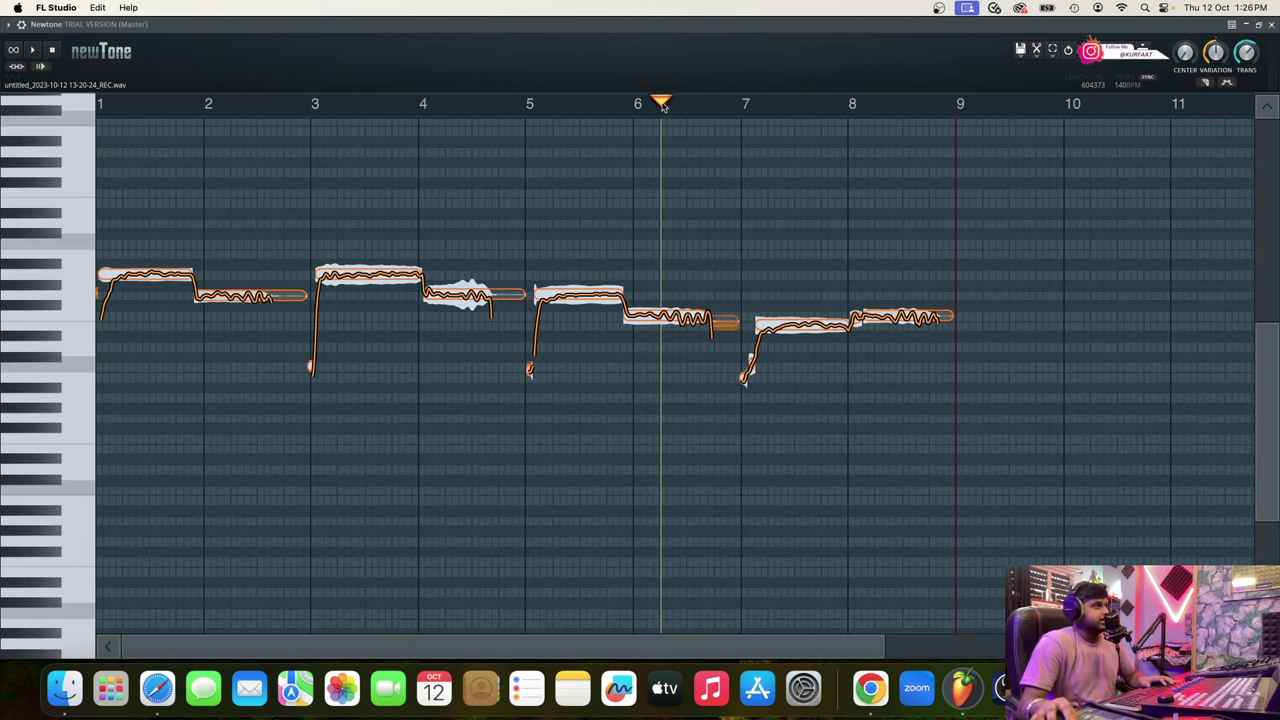
Move the playhead back to bar 1, lower the first vocal note's volume to about 96.5% and adjust its volume fade-in
{"action": "left_click_drag", "start_coordinate": [662, 104], "coordinate": [100, 104]}
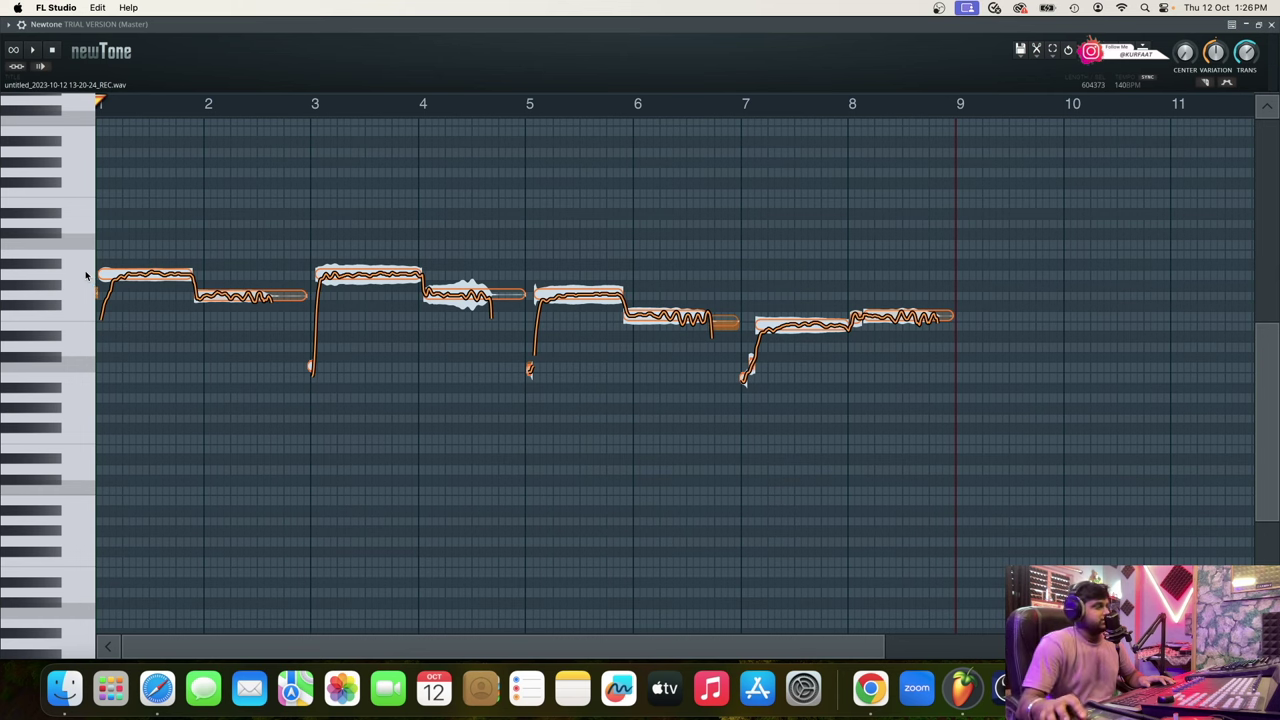
{"action": "double_click", "coordinate": [145, 285]}
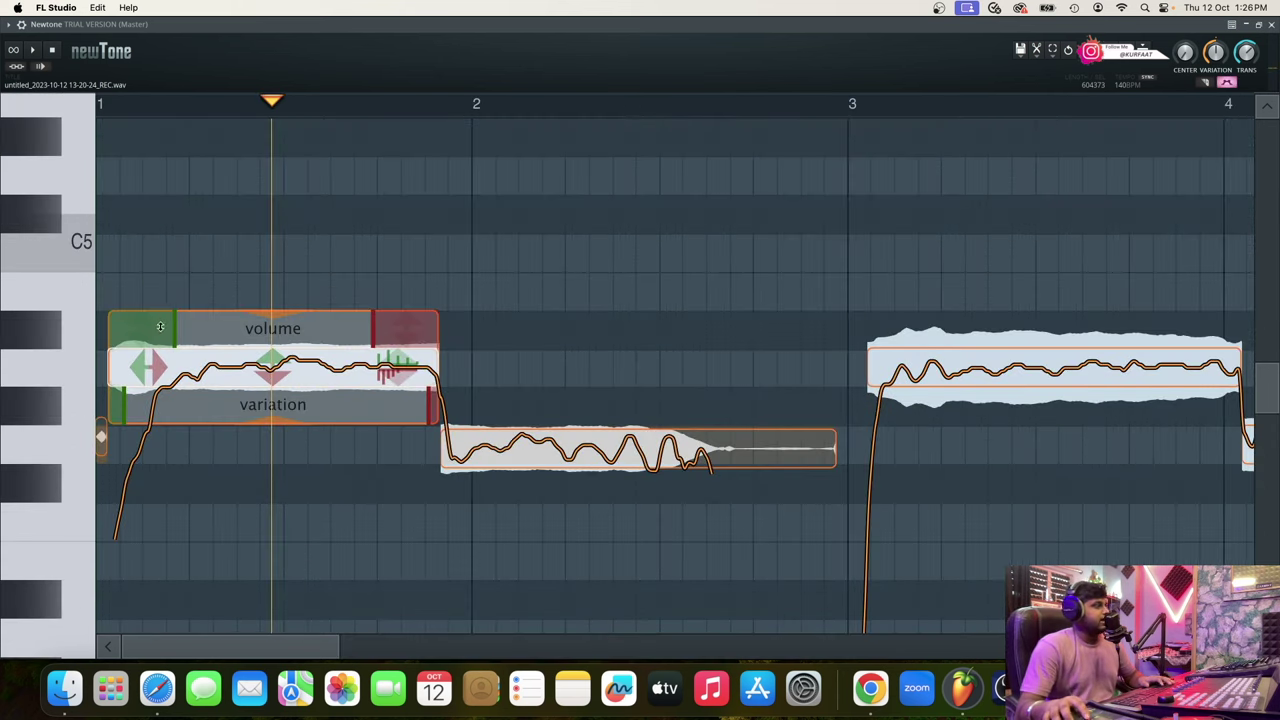
{"action": "left_click_drag", "start_coordinate": [272, 330], "coordinate": [278, 315]}
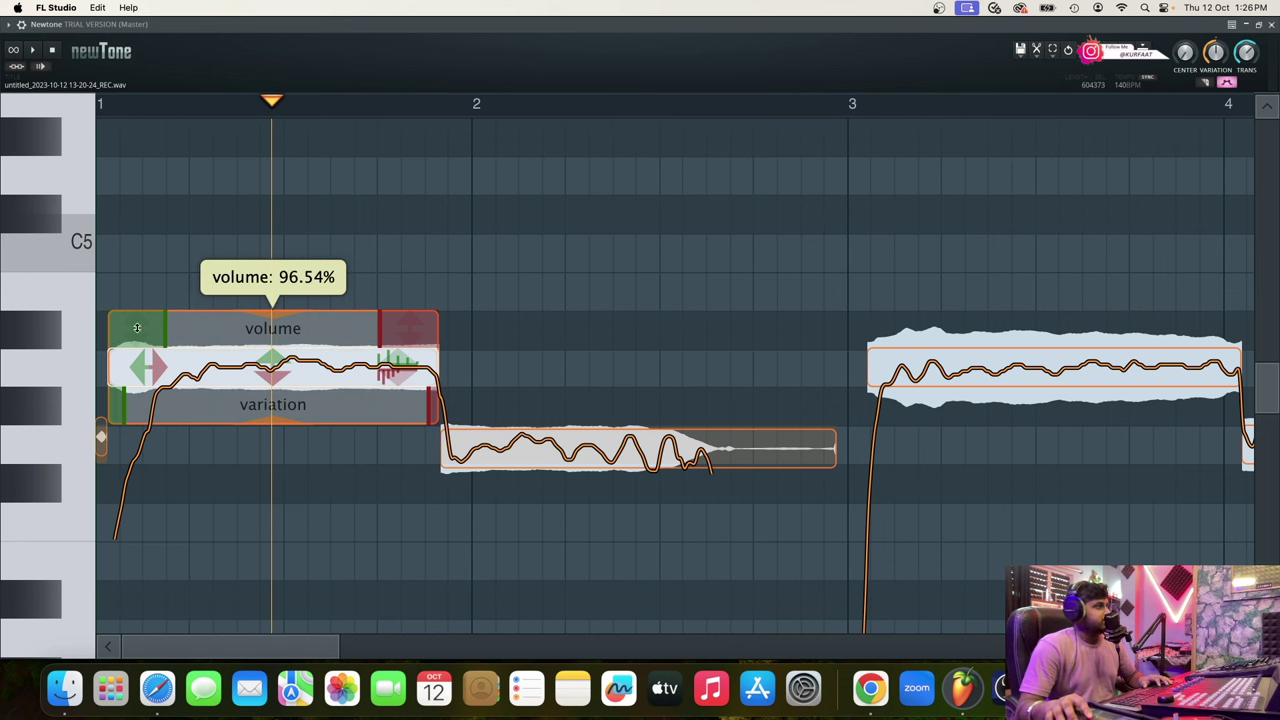
{"action": "mouse_move", "coordinate": [161, 330]}
{"action": "left_mouse_down"}
{"action": "mouse_move", "coordinate": [124, 330]}
{"action": "mouse_move", "coordinate": [167, 330]}
{"action": "left_mouse_up"}
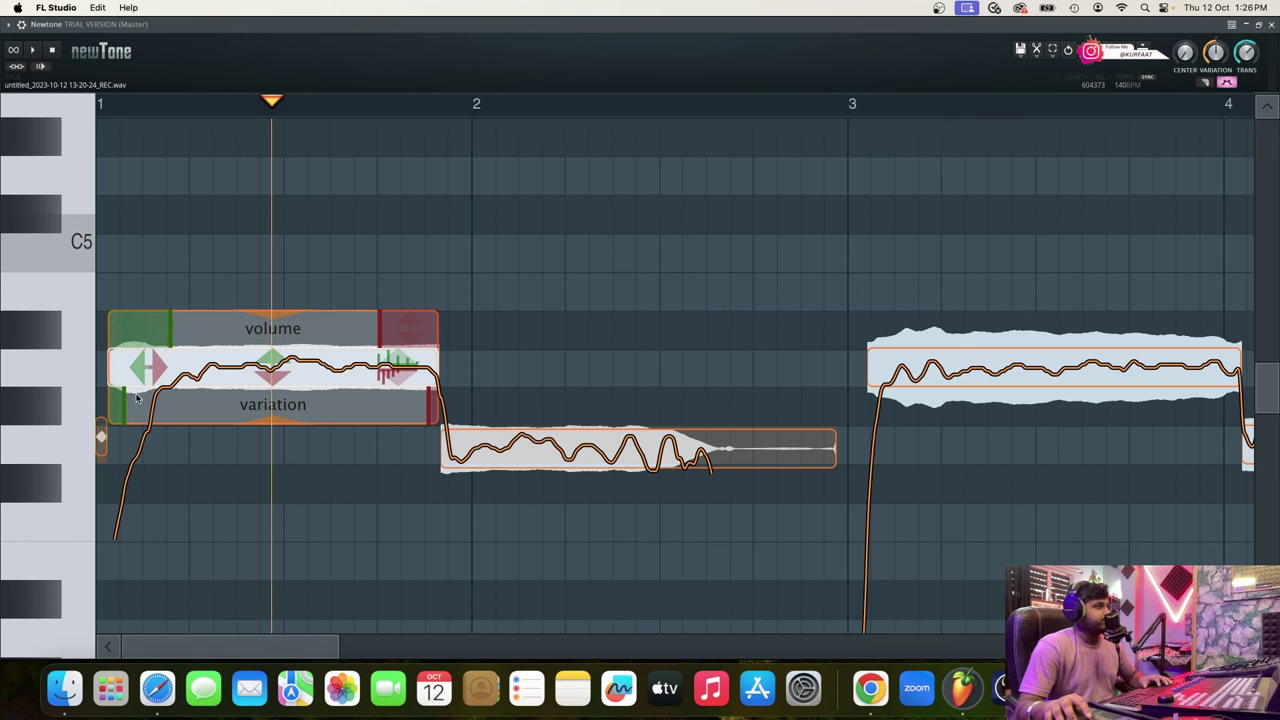
Extend the first vocal note's variation fade-in across most of the note
{"action": "mouse_move", "coordinate": [123, 410]}
{"action": "left_mouse_down"}
{"action": "mouse_move", "coordinate": [168, 410]}
{"action": "mouse_move", "coordinate": [116, 410]}
{"action": "left_mouse_up"}
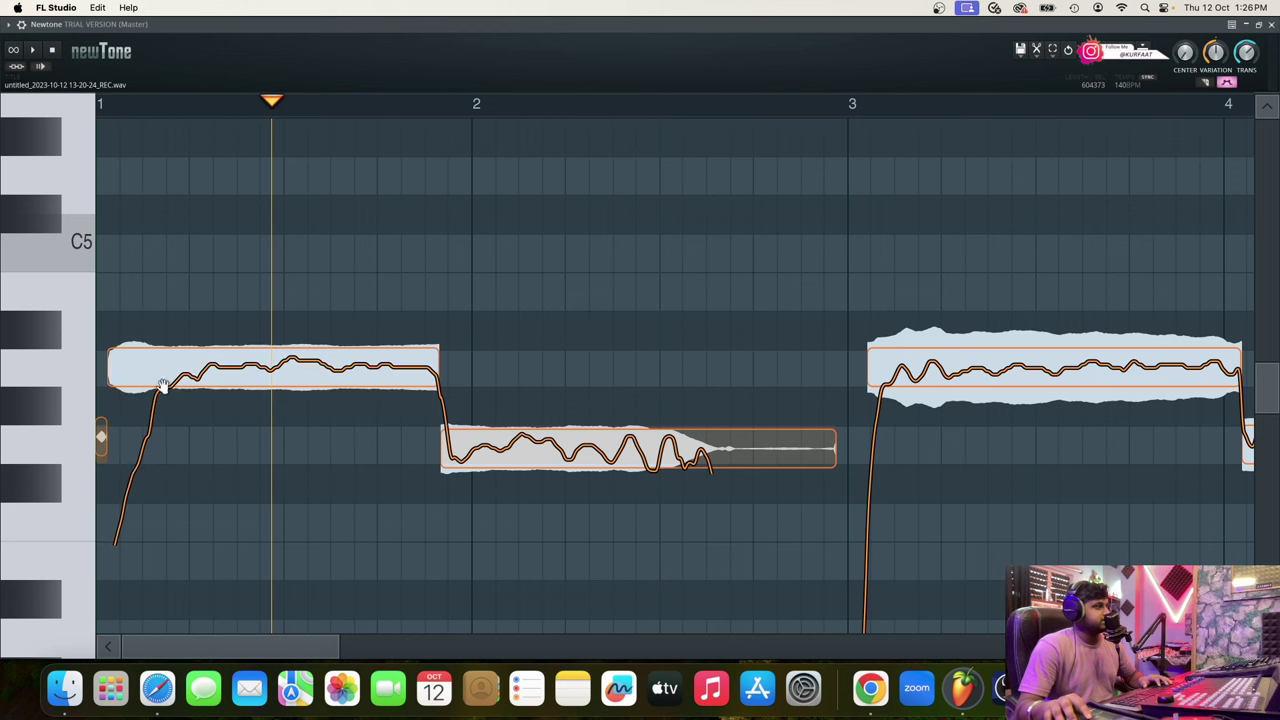
{"action": "mouse_move", "coordinate": [160, 374]}
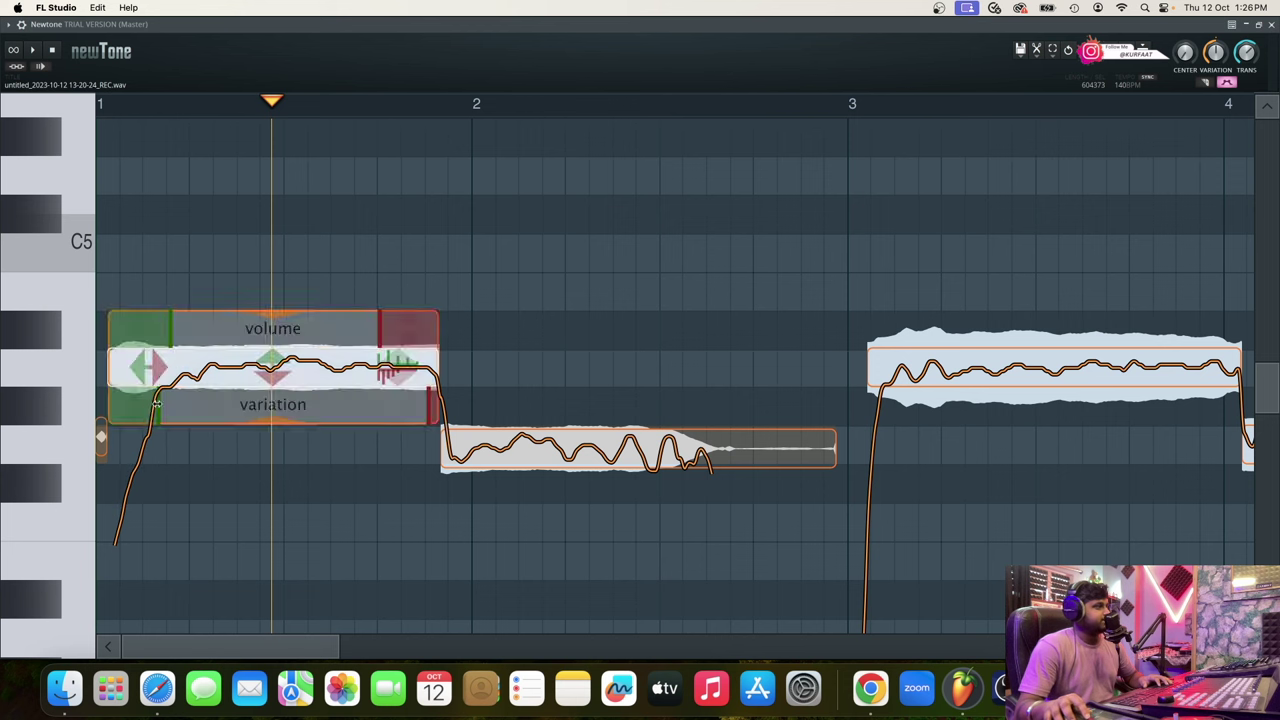
{"action": "left_click_drag", "start_coordinate": [166, 405], "coordinate": [250, 405]}
{"action": "mouse_move", "coordinate": [288, 405]}
{"action": "left_mouse_down"}
{"action": "mouse_move", "coordinate": [424, 412]}
{"action": "mouse_move", "coordinate": [390, 412]}
{"action": "left_mouse_up"}
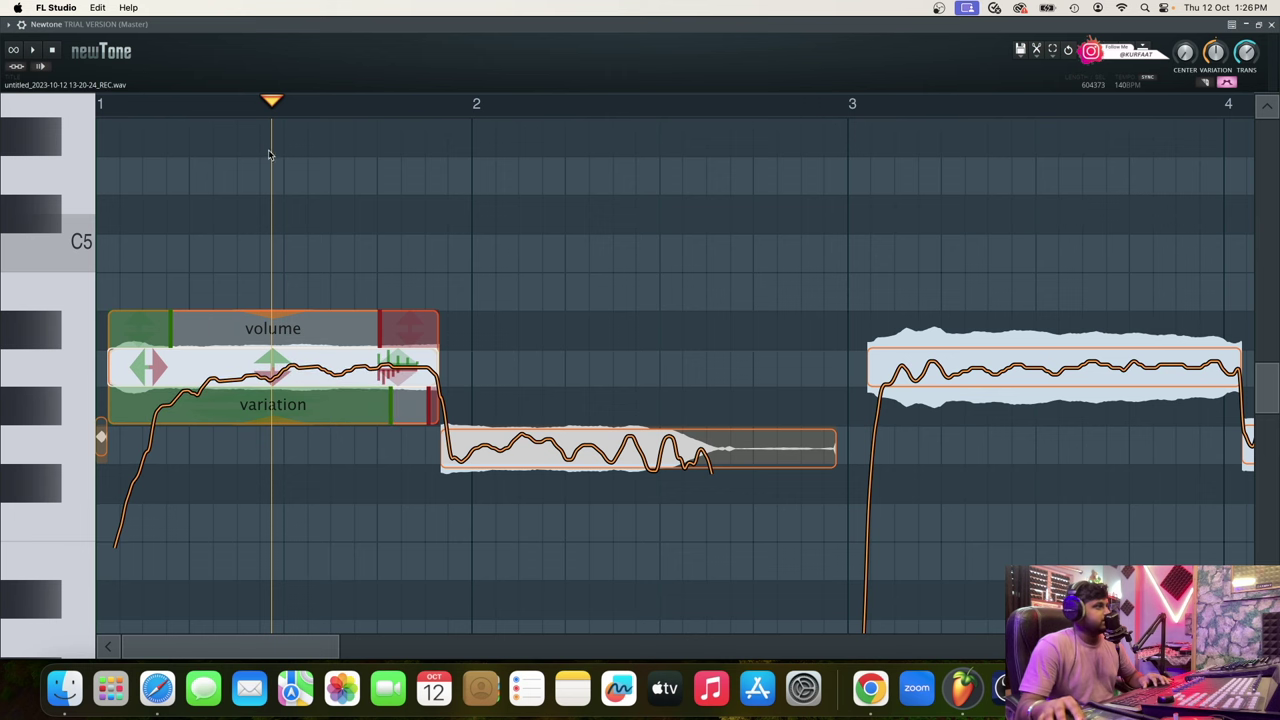
Play the first vocal note from bar 1, shorten its variation fade-in back to the start of the note, and replay it
{"action": "left_click_drag", "start_coordinate": [274, 104], "coordinate": [98, 110]}
{"action": "key", "text": "space"}
{"action": "key", "text": "space"}
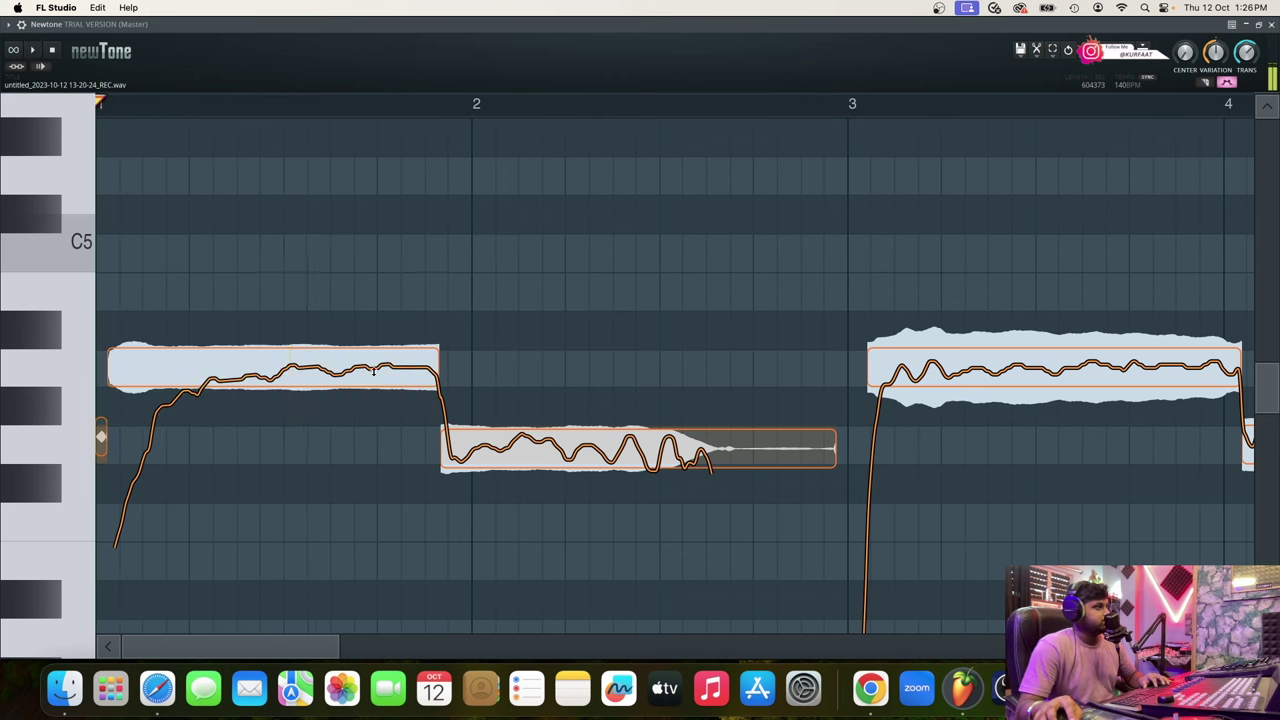
{"action": "left_click", "coordinate": [373, 371]}
{"action": "key", "text": "space"}
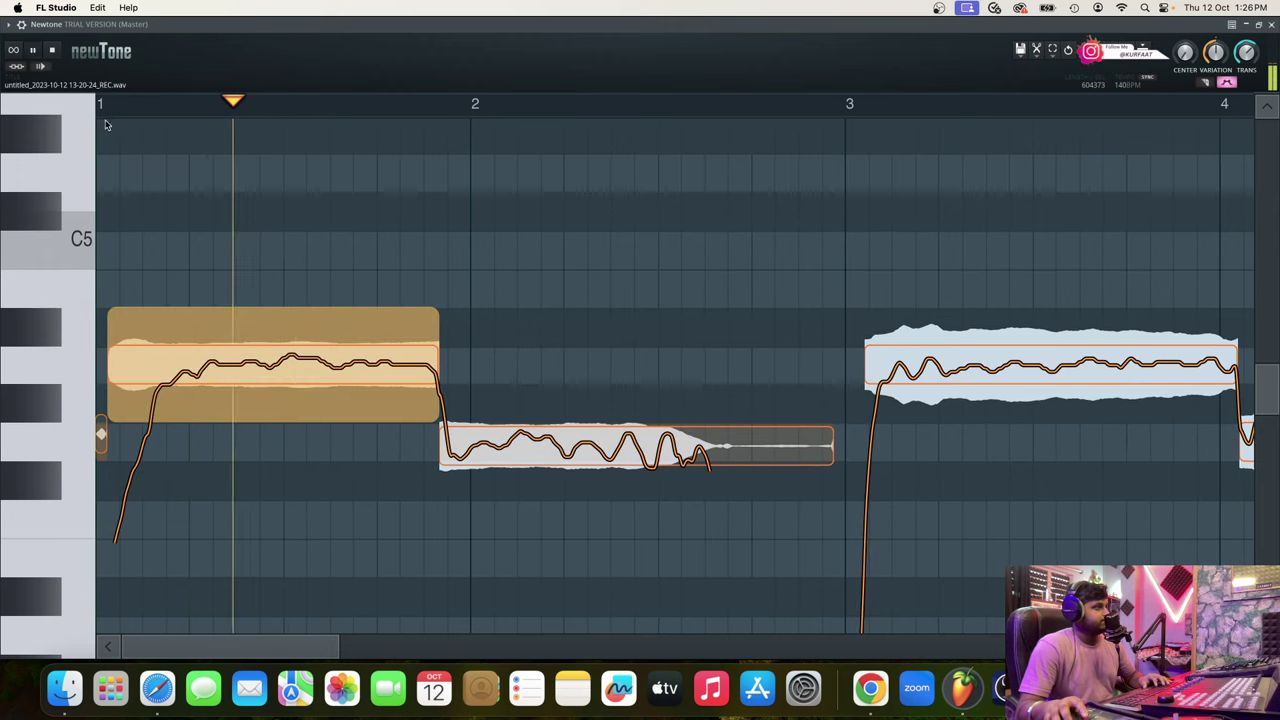
{"action": "key", "text": "space"}
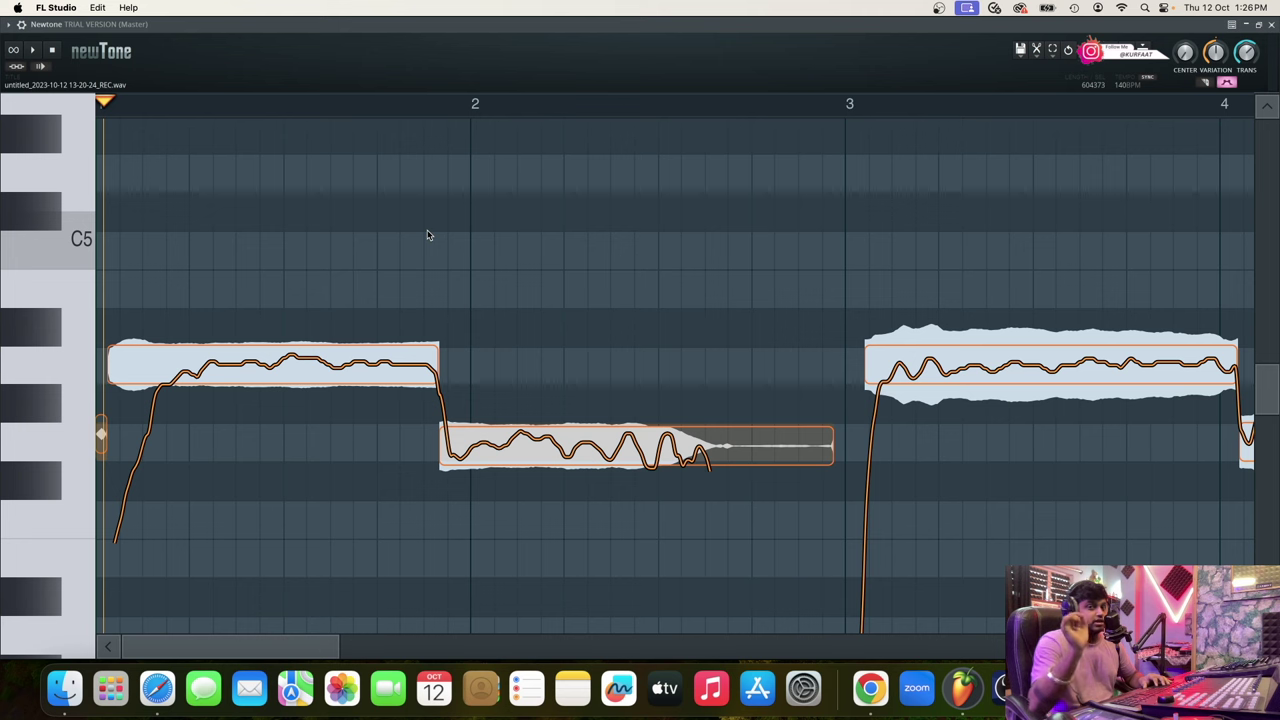
Adjust the volume fade-out and variation fade-out of the first vocal note and play the vocal
{"action": "left_click", "coordinate": [215, 376]}
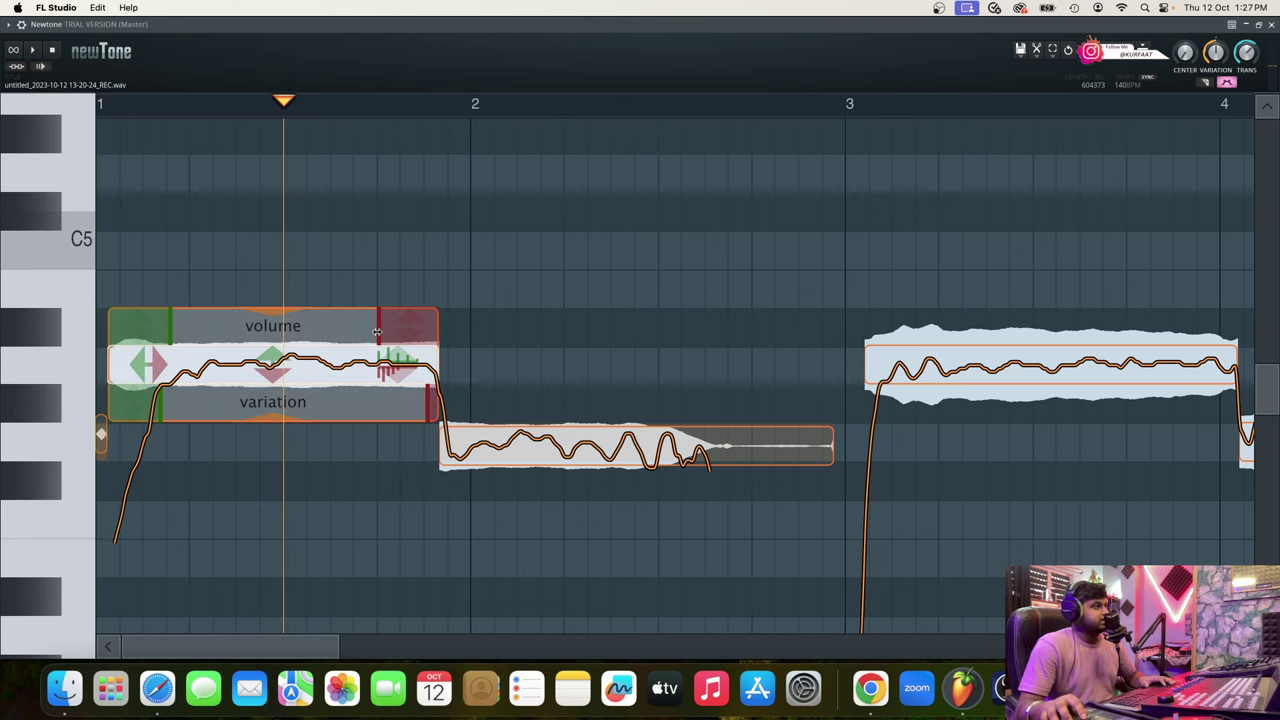
{"action": "mouse_move", "coordinate": [358, 335]}
{"action": "left_mouse_down"}
{"action": "mouse_move", "coordinate": [320, 335]}
{"action": "mouse_move", "coordinate": [400, 335]}
{"action": "left_mouse_up"}
{"action": "mouse_move", "coordinate": [424, 398]}
{"action": "left_mouse_down"}
{"action": "mouse_move", "coordinate": [136, 400]}
{"action": "mouse_move", "coordinate": [391, 409]}
{"action": "left_mouse_up"}
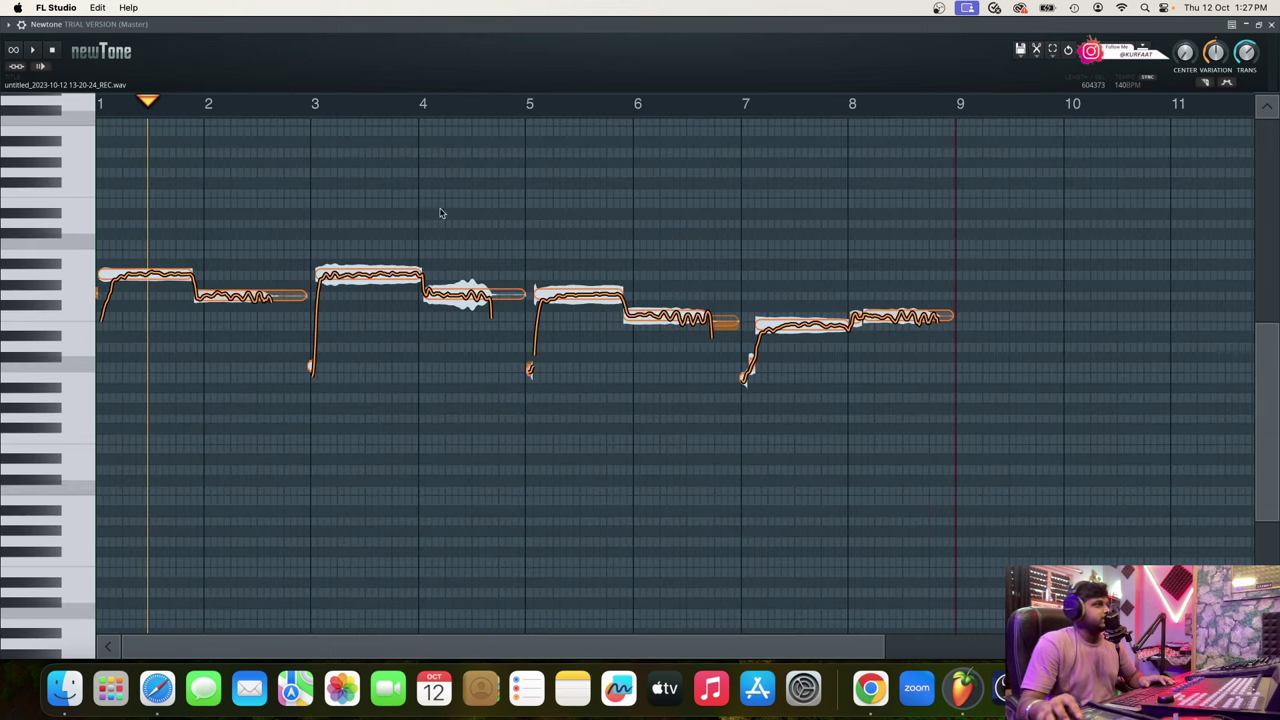
{"action": "key", "text": "space"}
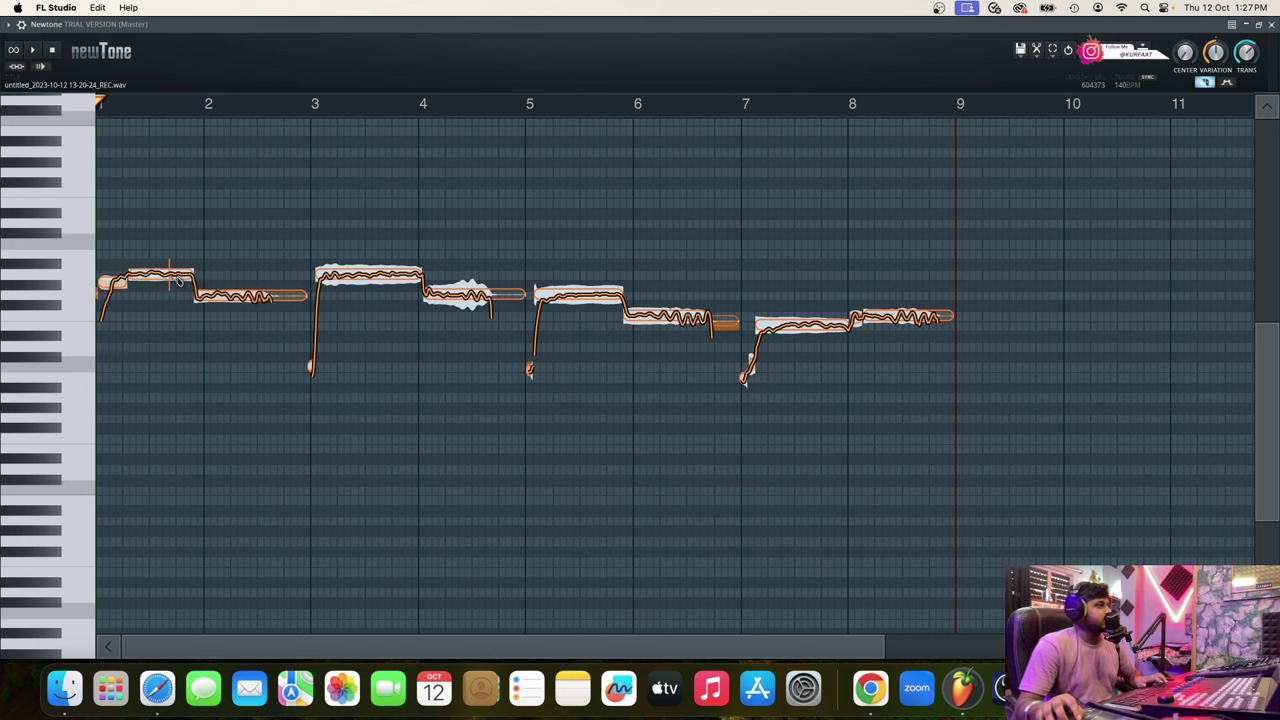
Slice the bar 1 and bar 2 vocal notes into short segments and shift the bar 1 segments to B4, G4 and F4
{"action": "key", "text": "super+z"}
{"action": "left_click", "coordinate": [121, 278]}
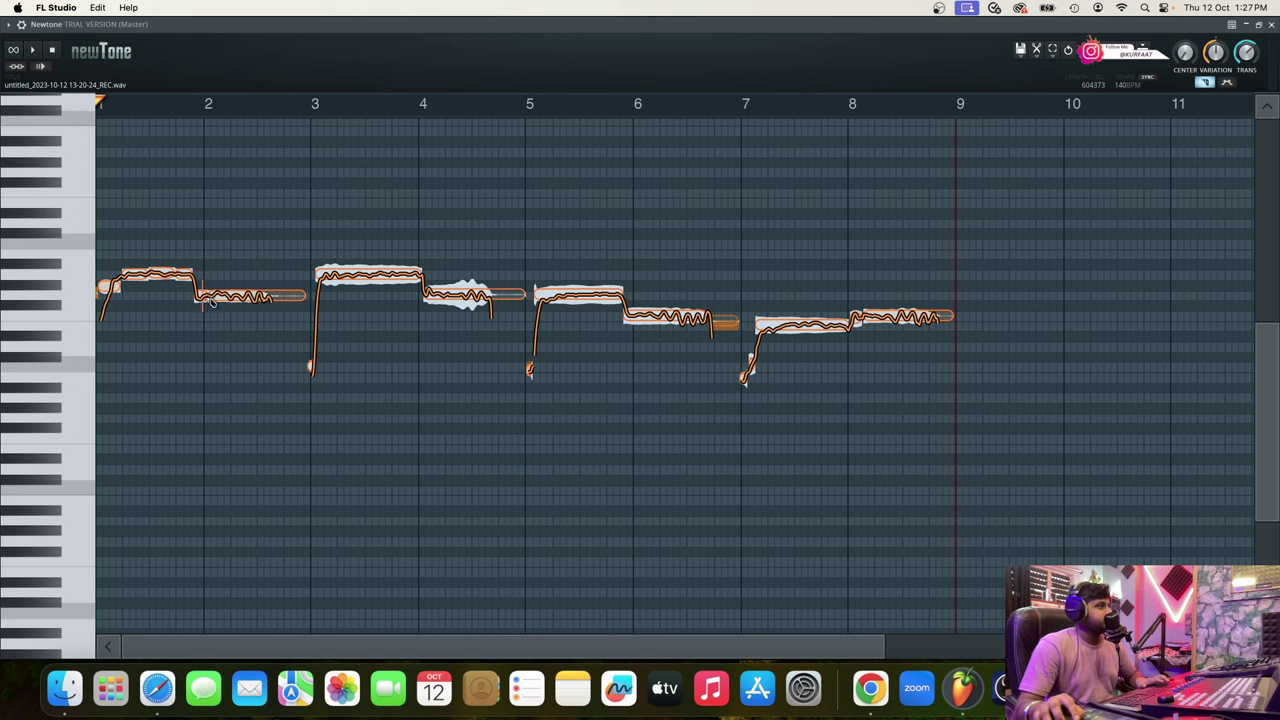
{"action": "left_click", "coordinate": [231, 298]}
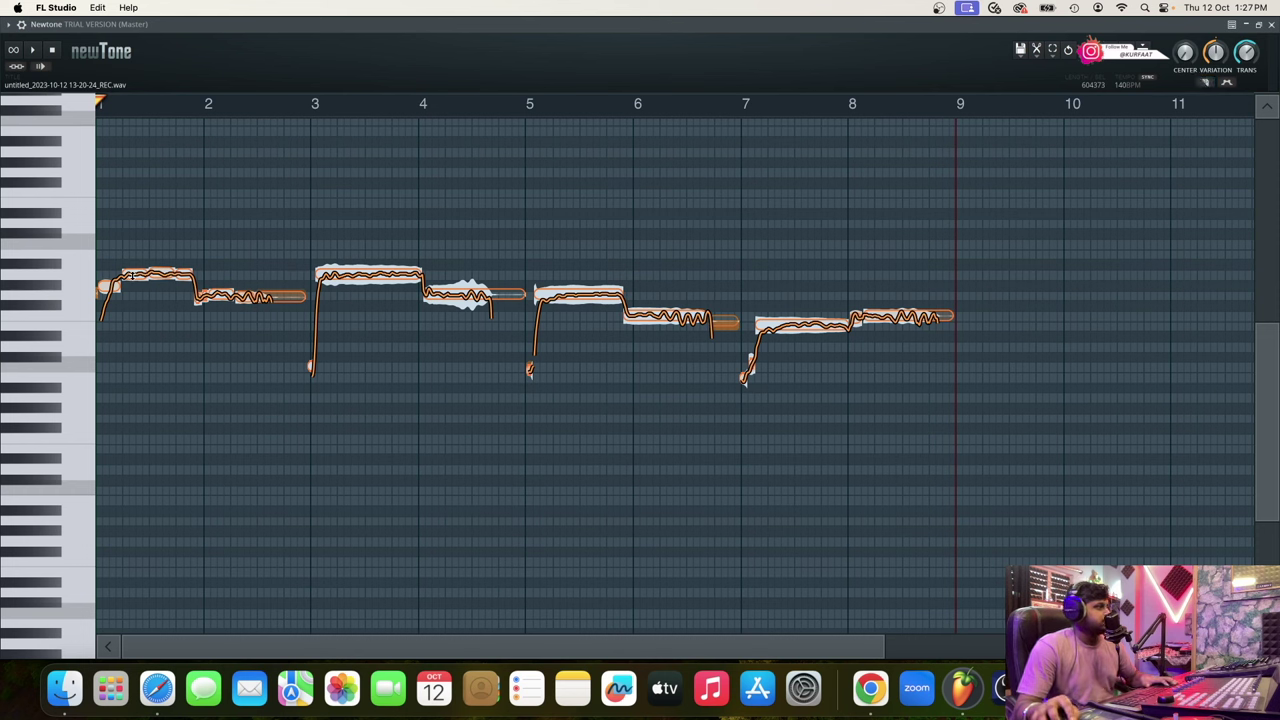
{"action": "left_click_drag", "start_coordinate": [131, 276], "coordinate": [187, 317]}
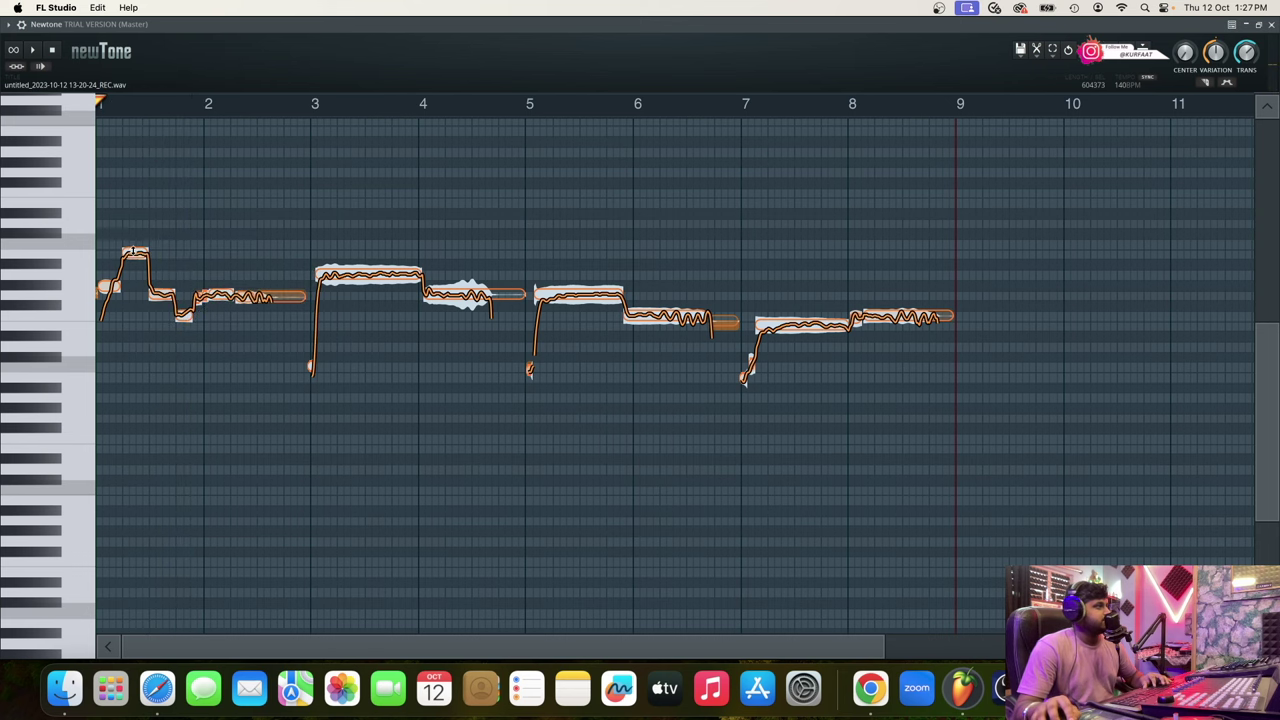
Inspect the pitch curves of the shifted bar 1 segments up close and play them
{"action": "double_click", "coordinate": [133, 251]}
{"action": "double_click", "coordinate": [995, 531]}
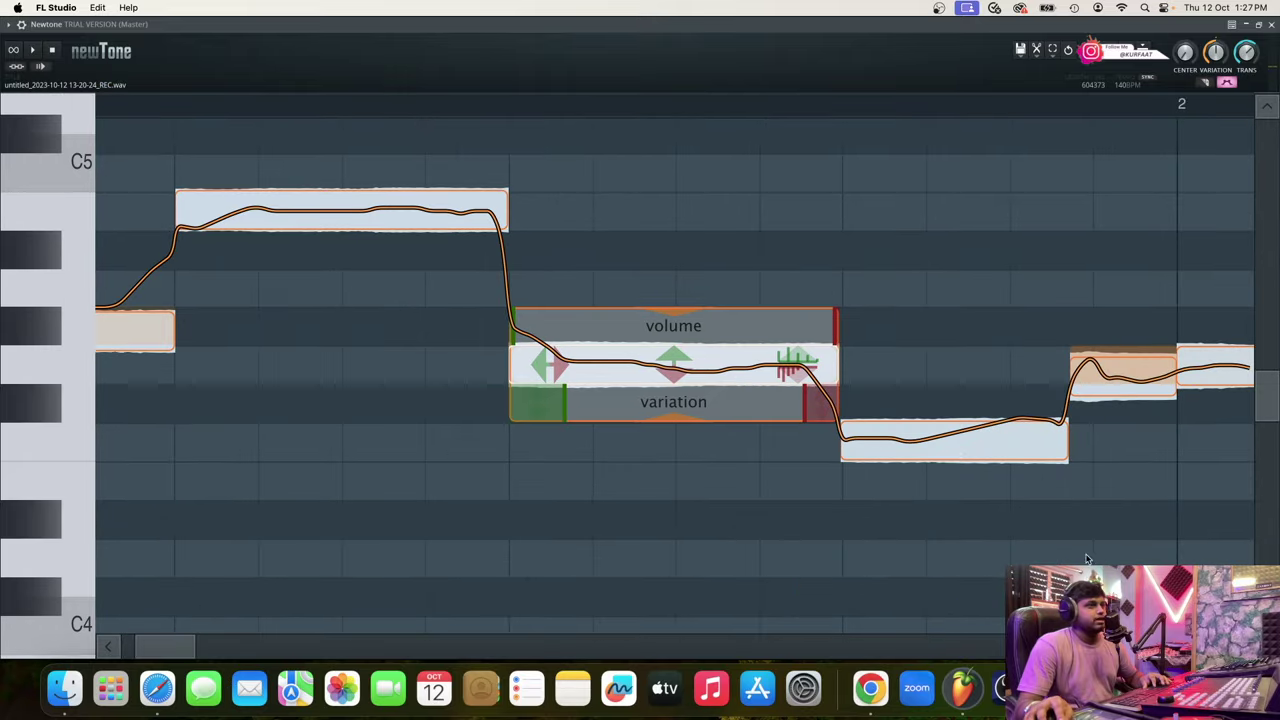
{"action": "double_click", "coordinate": [960, 440]}
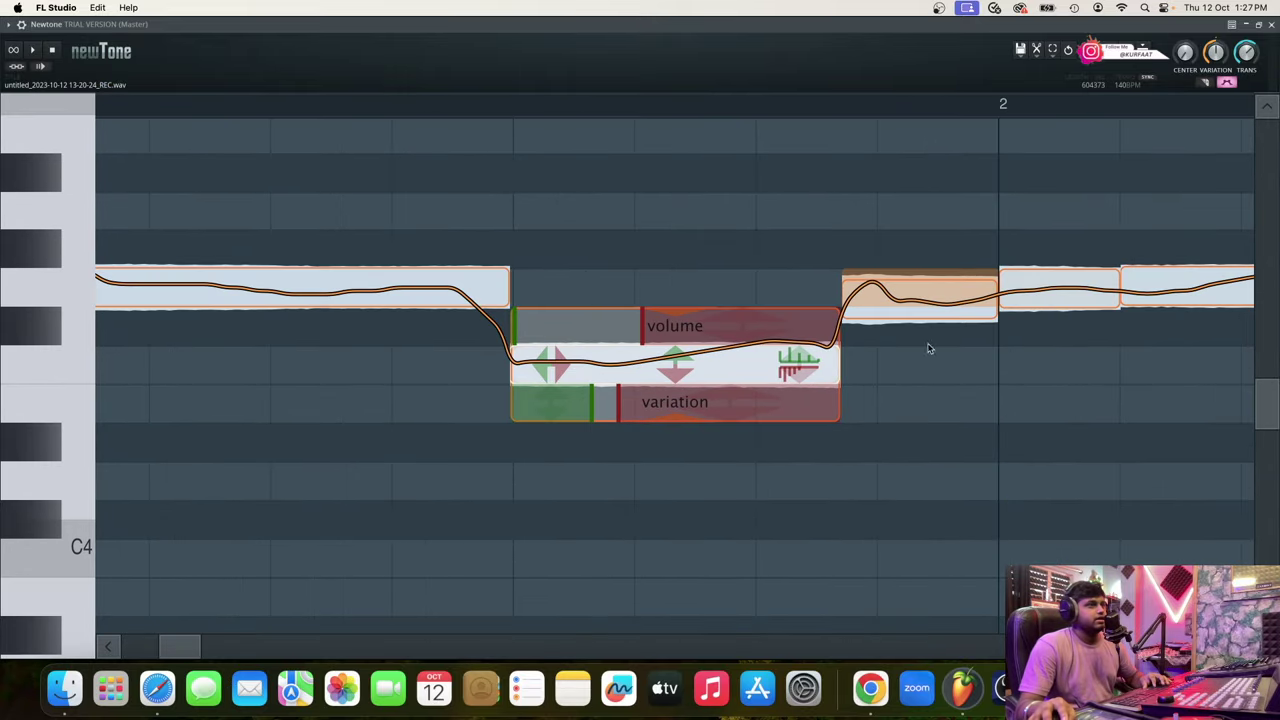
{"action": "double_click", "coordinate": [917, 302]}
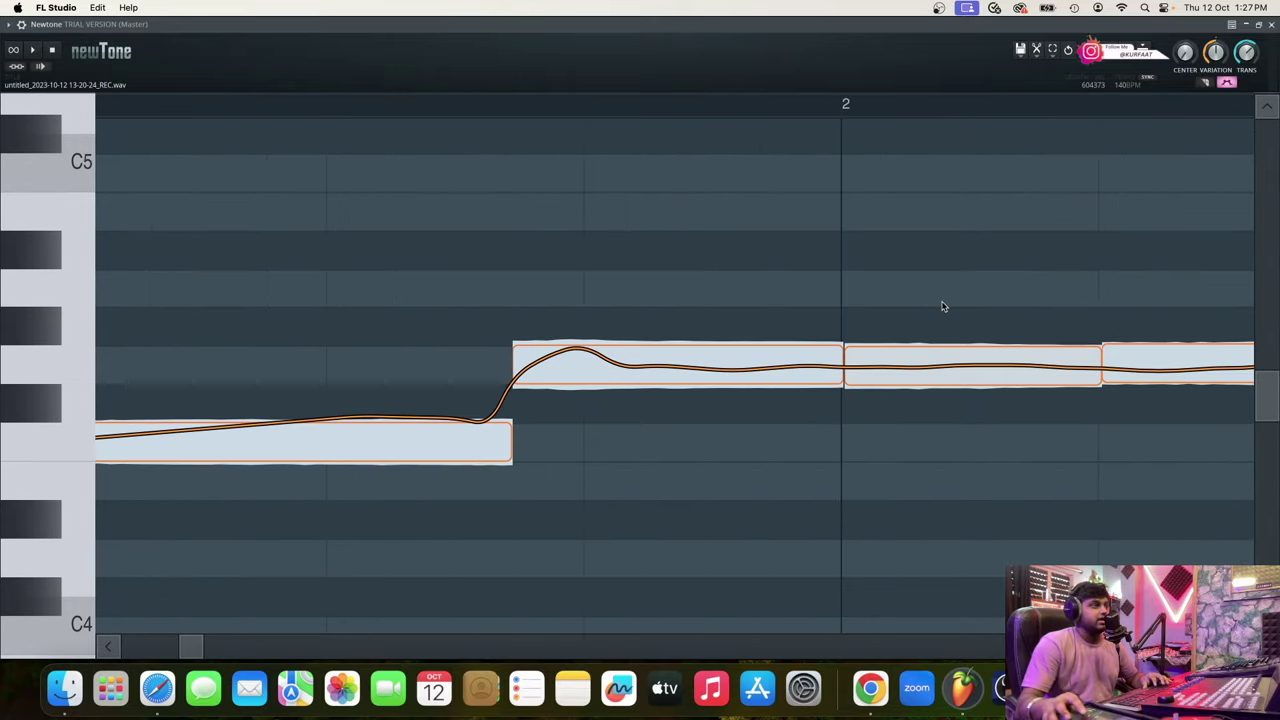
{"action": "double_click", "coordinate": [686, 275]}
{"action": "key", "text": "space"}
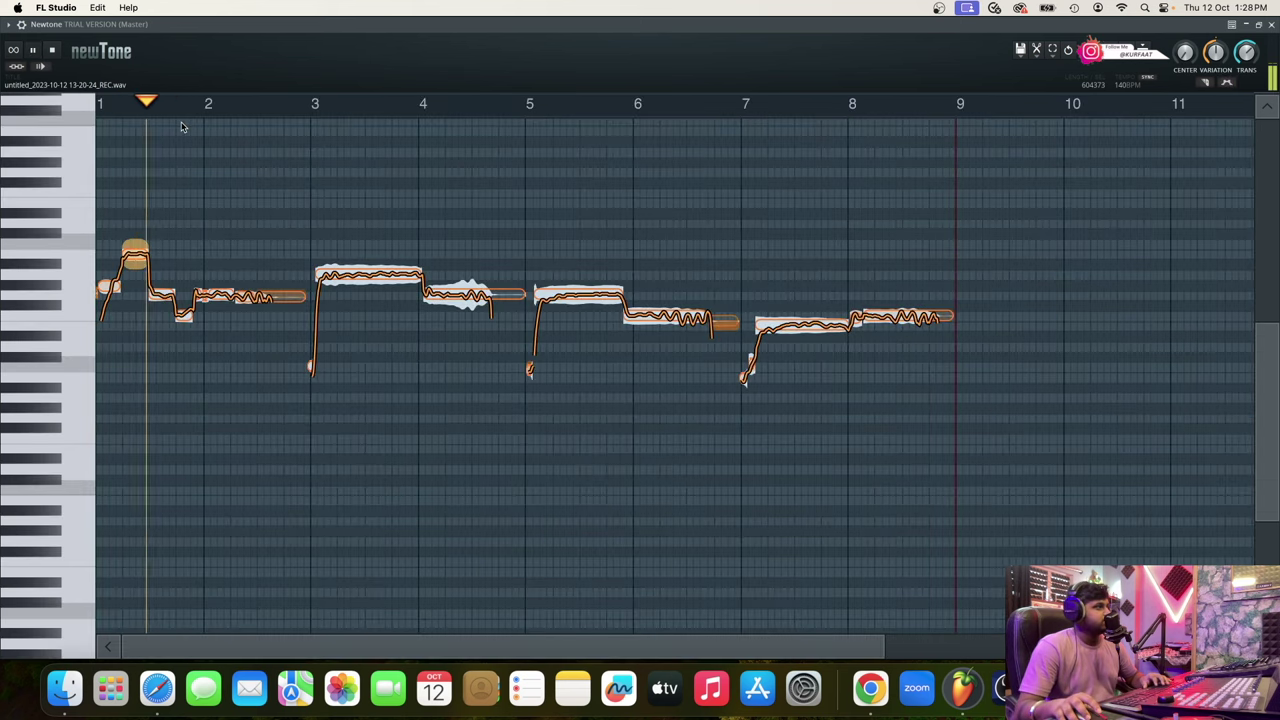
{"action": "key", "text": "space"}
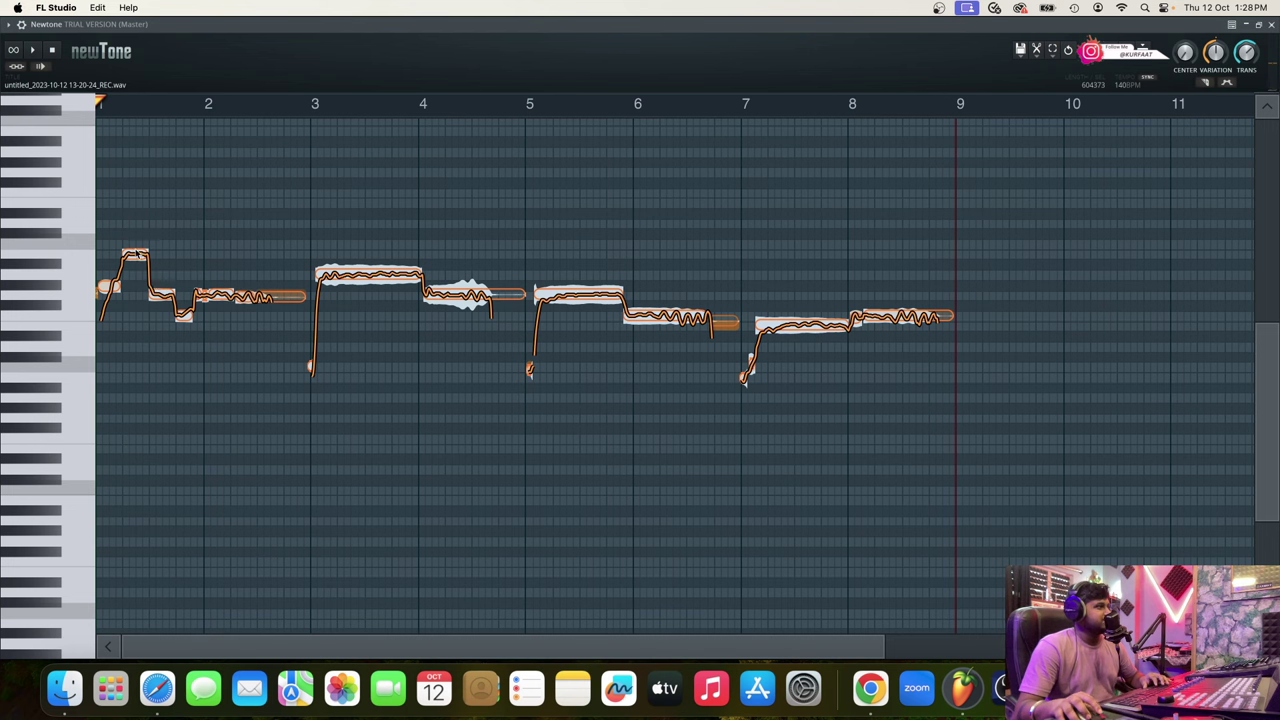
Move the shifted bar 1 segments back to A4 and play bar 1 to check them
{"action": "left_click_drag", "start_coordinate": [135, 252], "coordinate": [160, 272]}
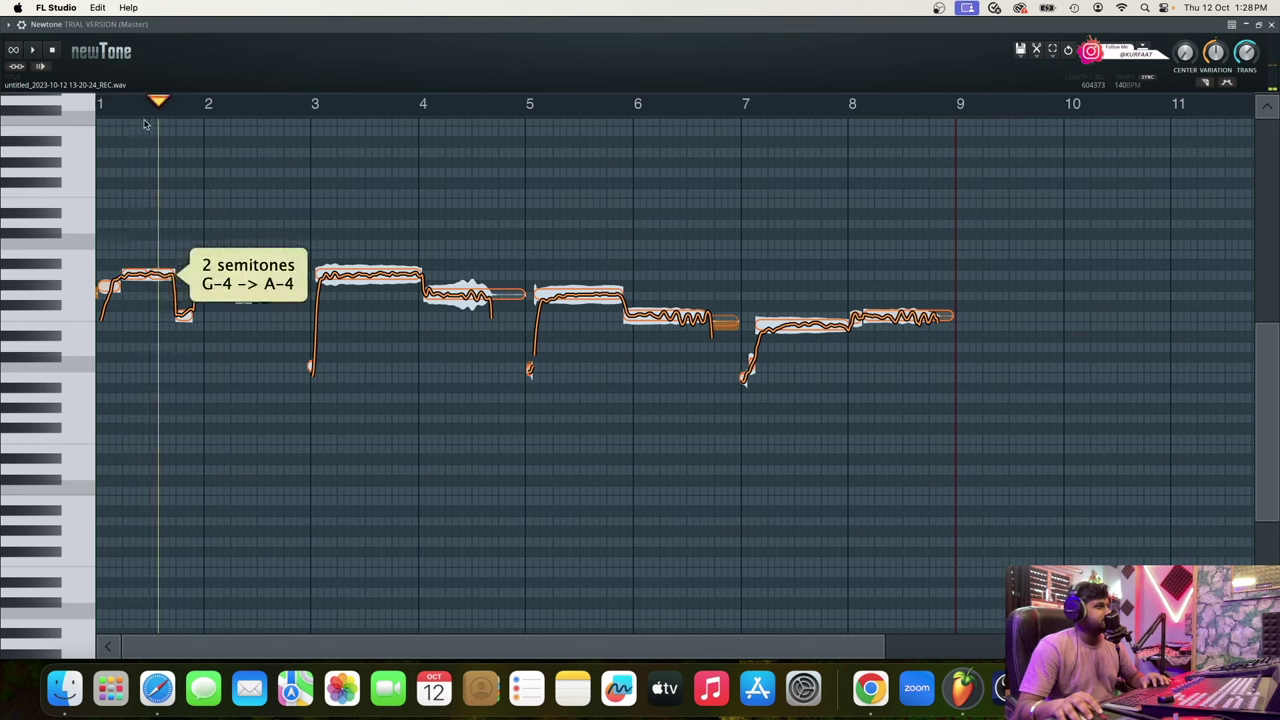
{"action": "key", "text": "space"}
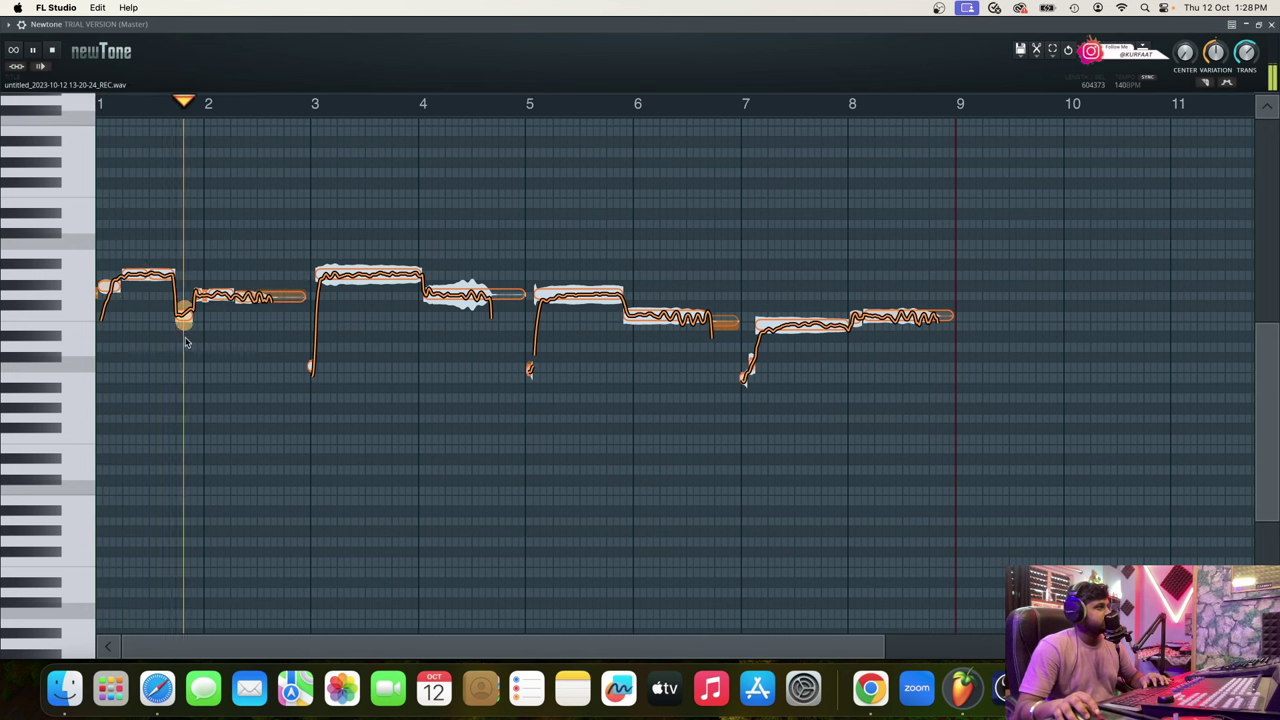
{"action": "key", "text": "space"}
{"action": "left_click_drag", "start_coordinate": [184, 317], "coordinate": [184, 271]}
{"action": "key", "text": "space"}
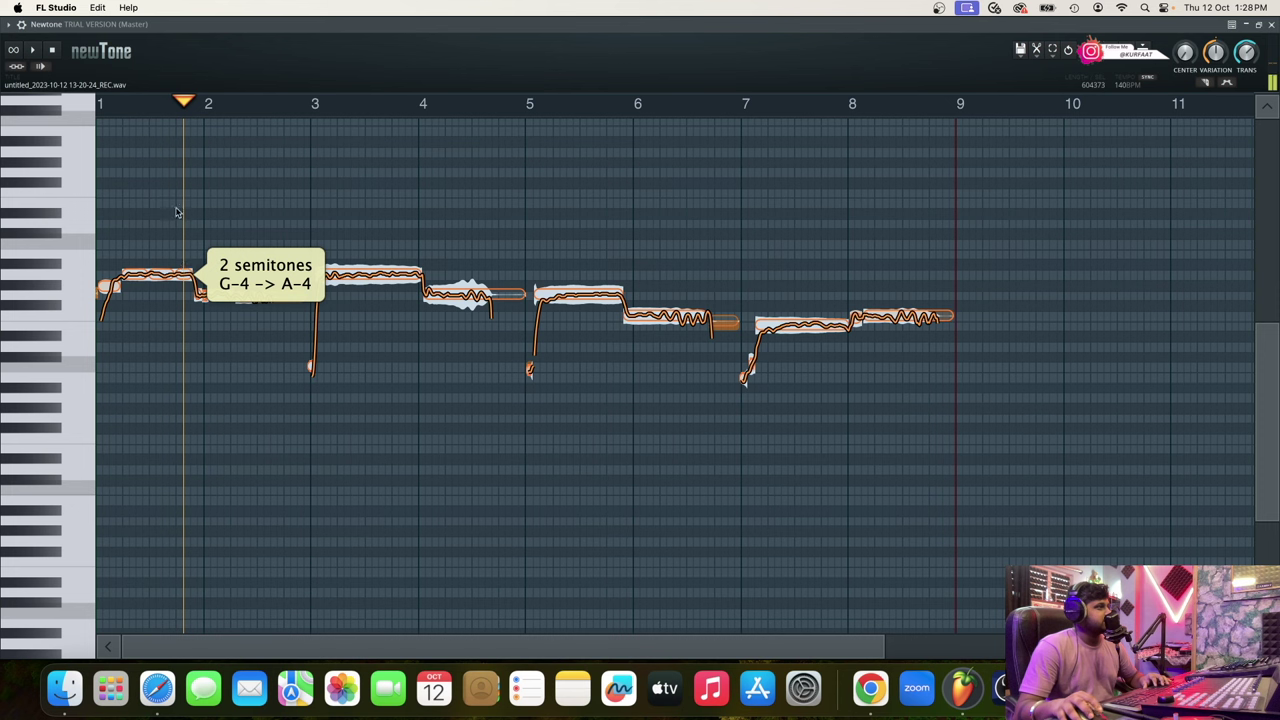
{"action": "key", "text": "space"}
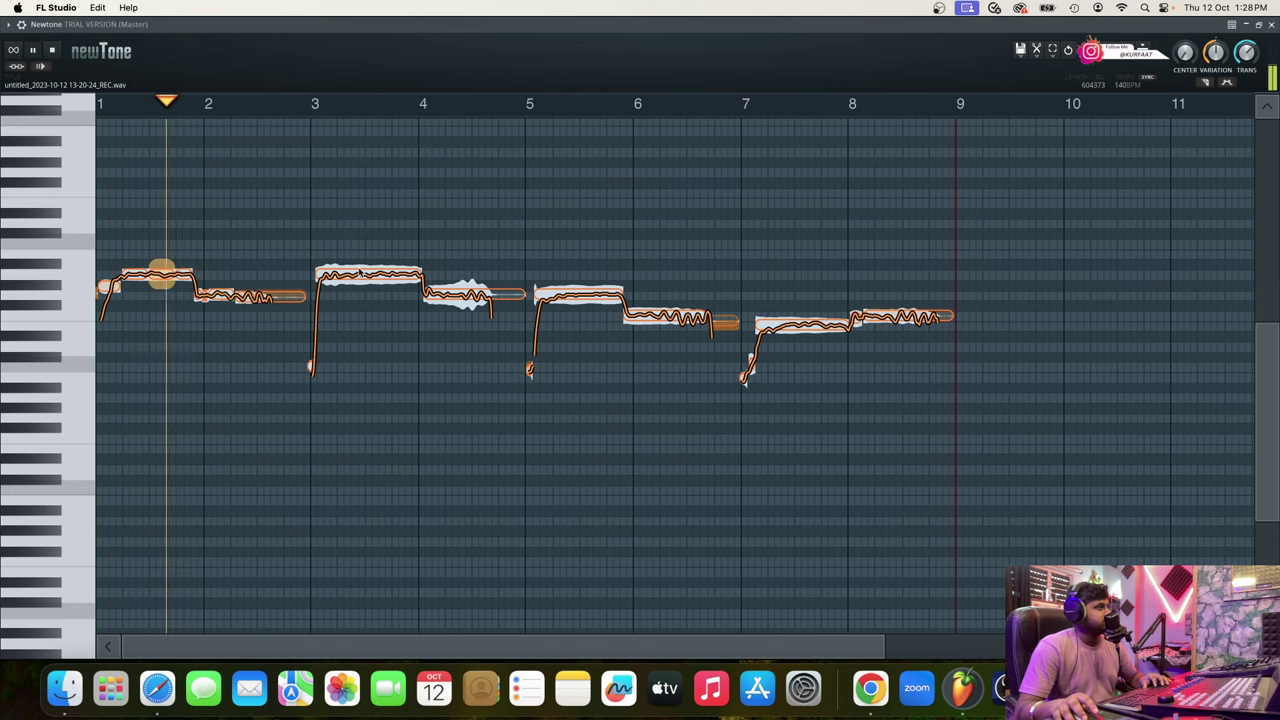
{"action": "key", "text": "space"}
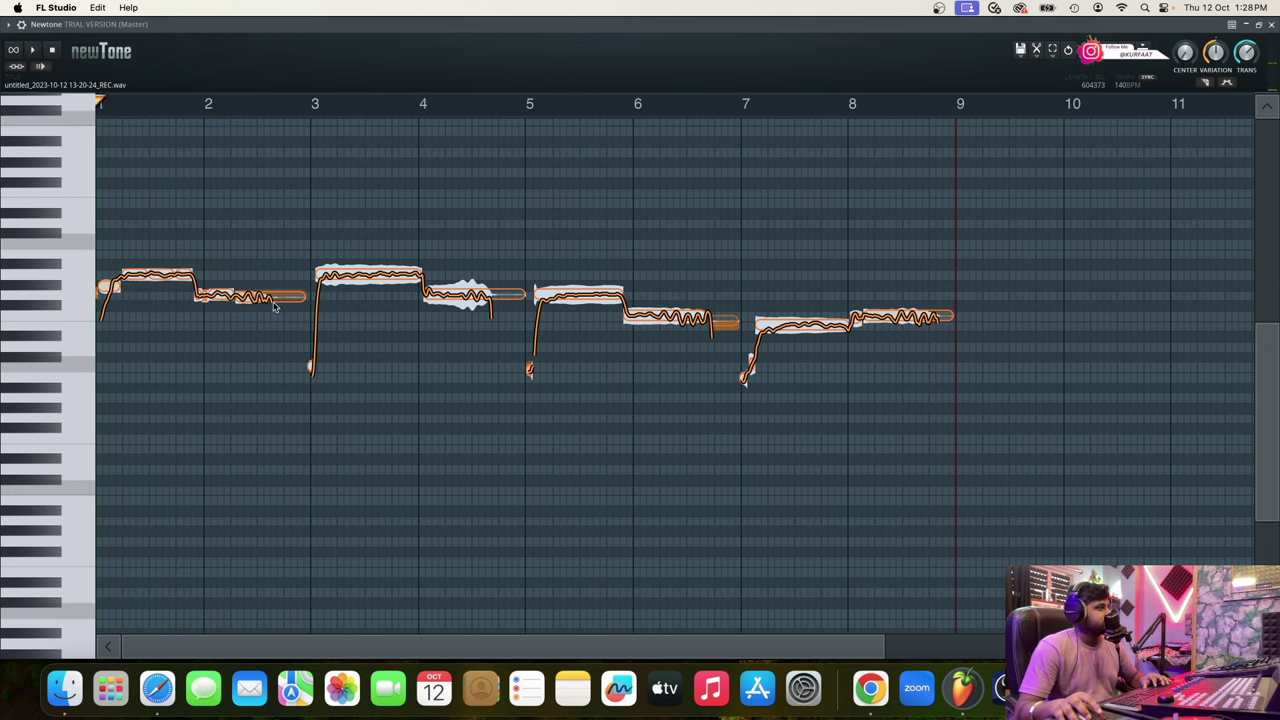
Try the middle segment of bar 2 at F4, play it, return it to G4 and inspect its pitch curve
{"action": "left_click_drag", "start_coordinate": [247, 296], "coordinate": [248, 317]}
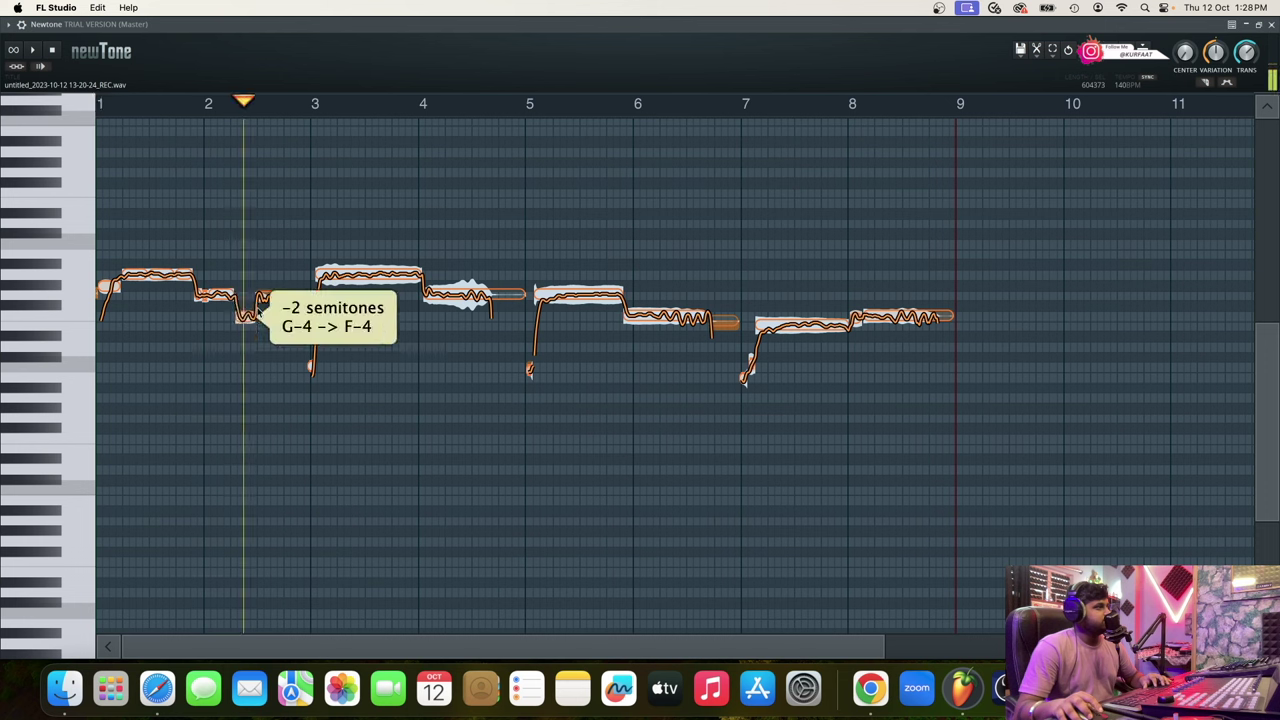
{"action": "key", "text": "space"}
{"action": "key", "text": "space"}
{"action": "left_click", "coordinate": [199, 105]}
{"action": "key", "text": "space"}
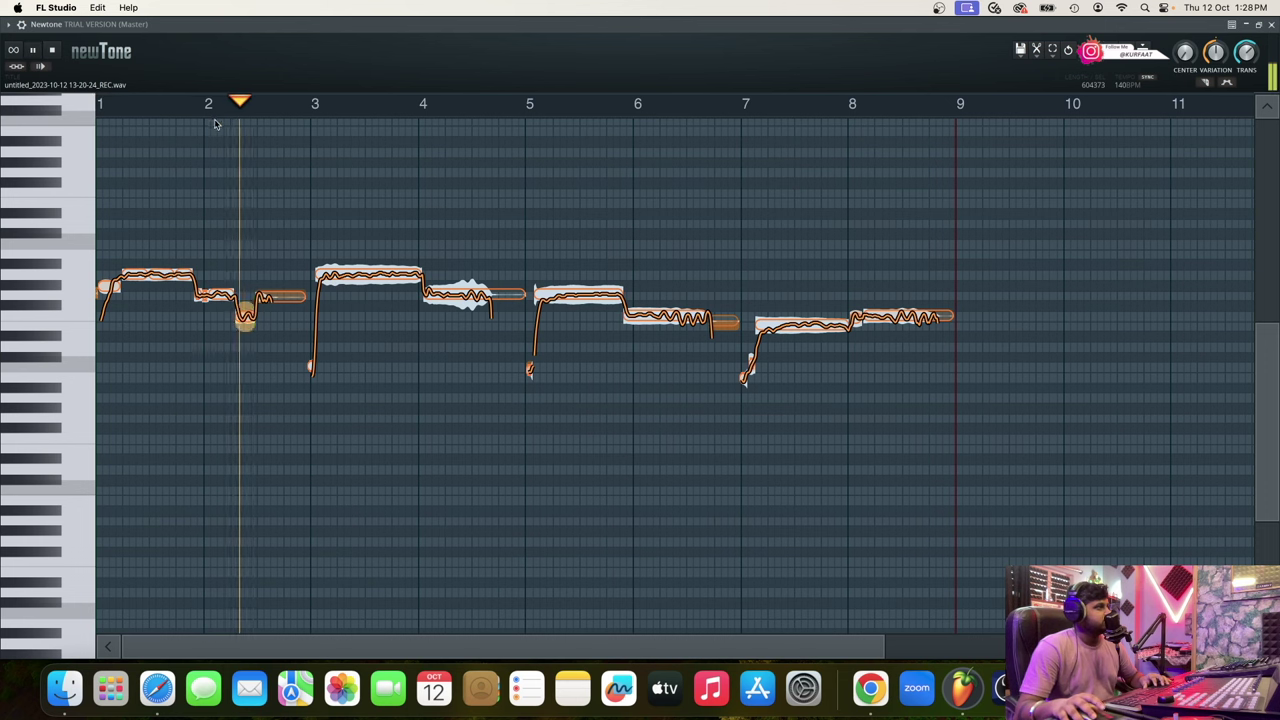
{"action": "key", "text": "space"}
{"action": "left_click_drag", "start_coordinate": [245, 316], "coordinate": [243, 296]}
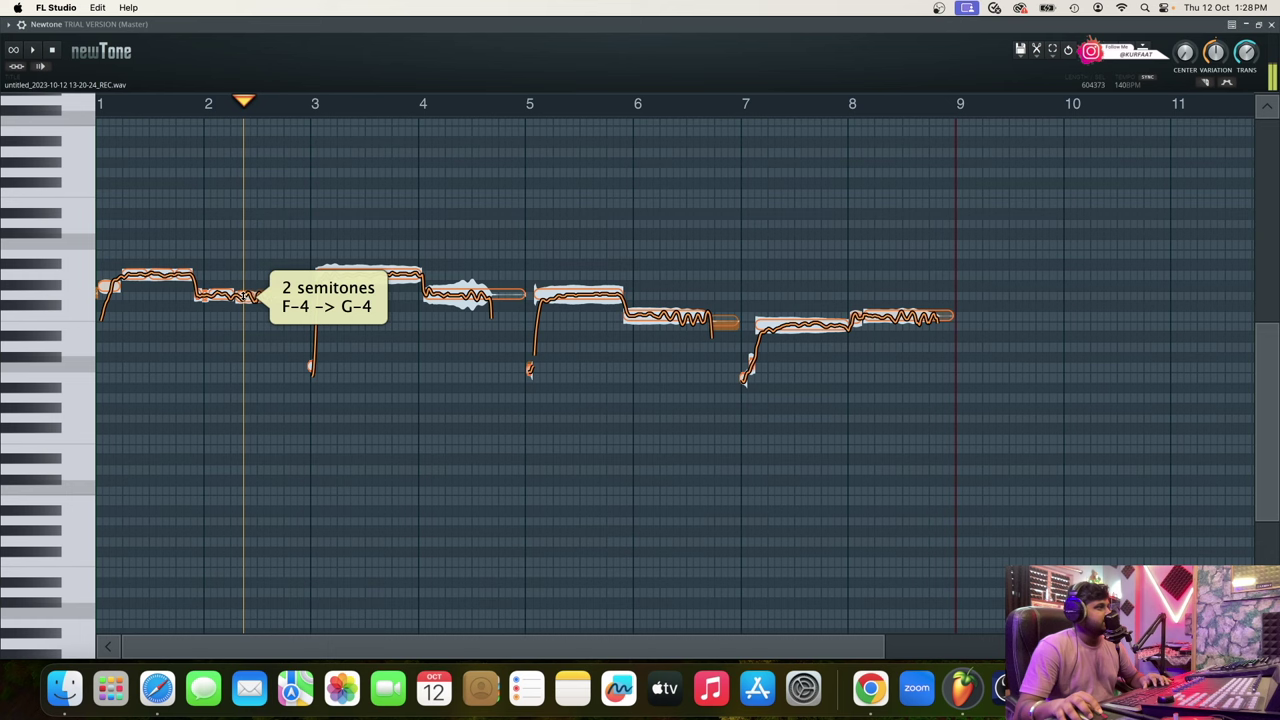
{"action": "double_click", "coordinate": [251, 298]}
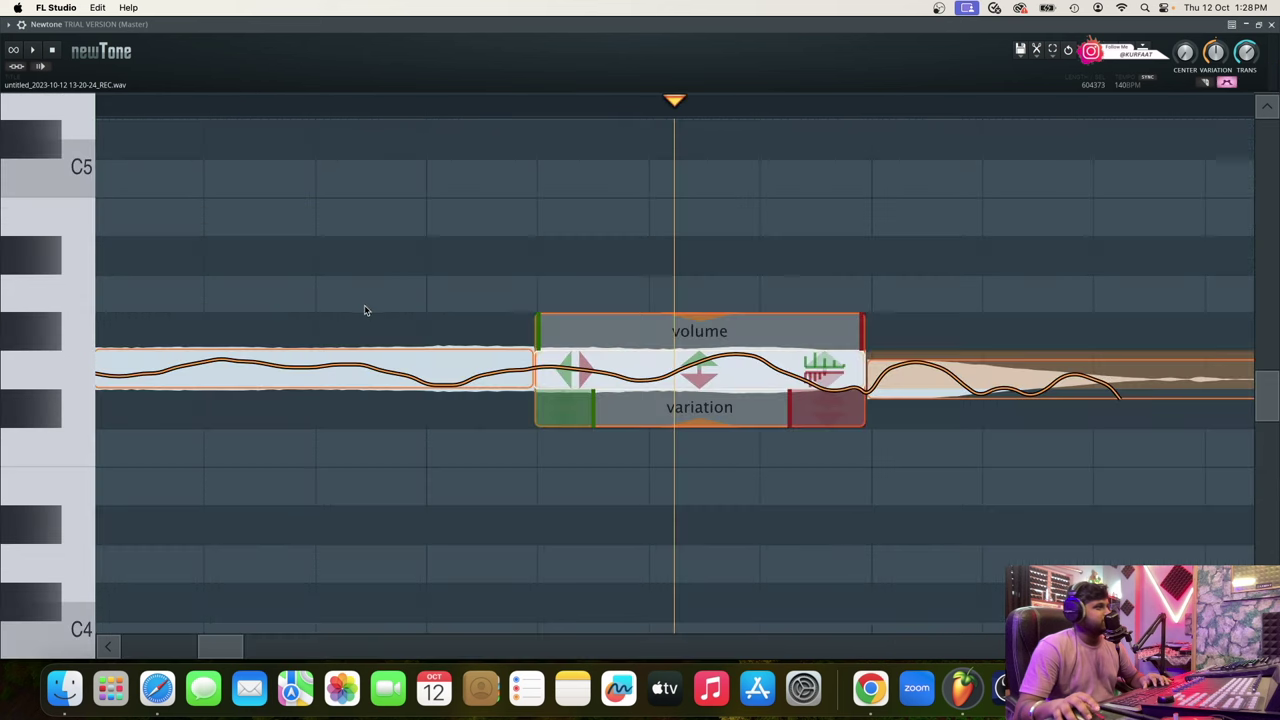
{"action": "left_click", "coordinate": [366, 308]}
Turn the overall Variation down to its minimum, adjust the Trans amount, and play the vocal from bar 1
{"action": "mouse_move", "coordinate": [220, 106]}
{"action": "left_mouse_down"}
{"action": "mouse_move", "coordinate": [232, 105]}
{"action": "mouse_move", "coordinate": [1, 120]}
{"action": "left_mouse_up"}
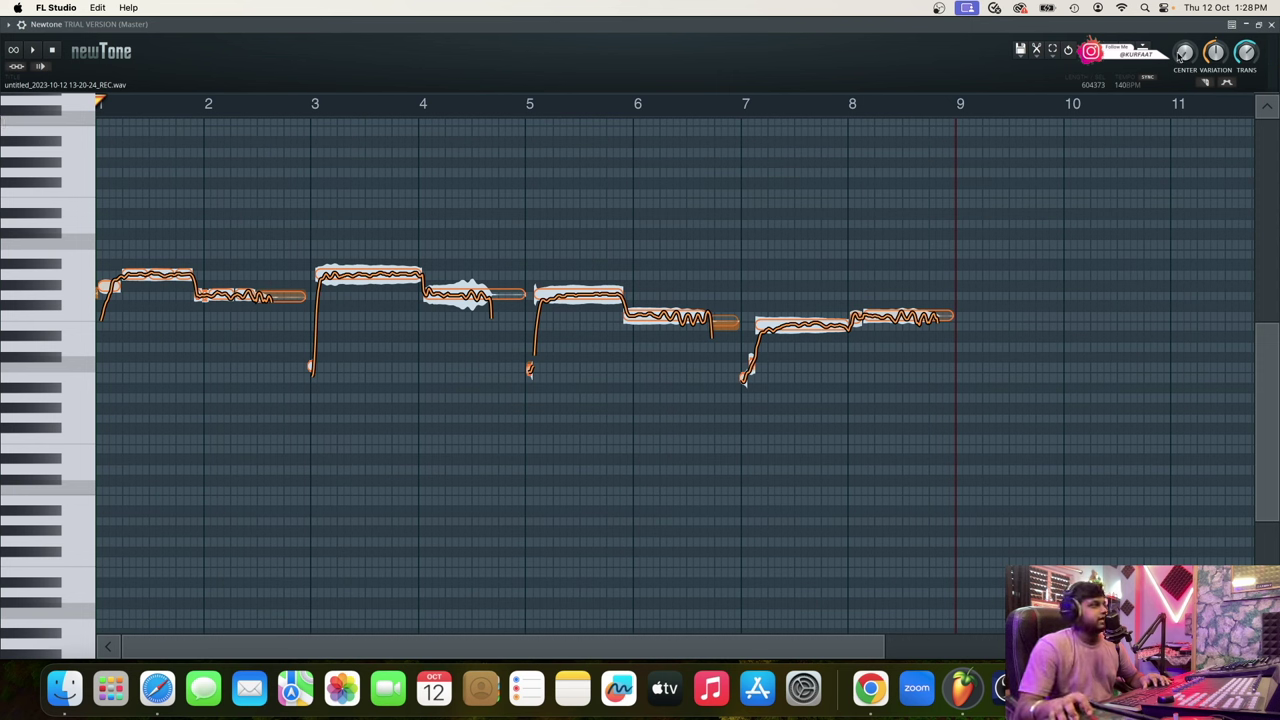
{"action": "left_click_drag", "start_coordinate": [1217, 53], "coordinate": [1217, 120]}
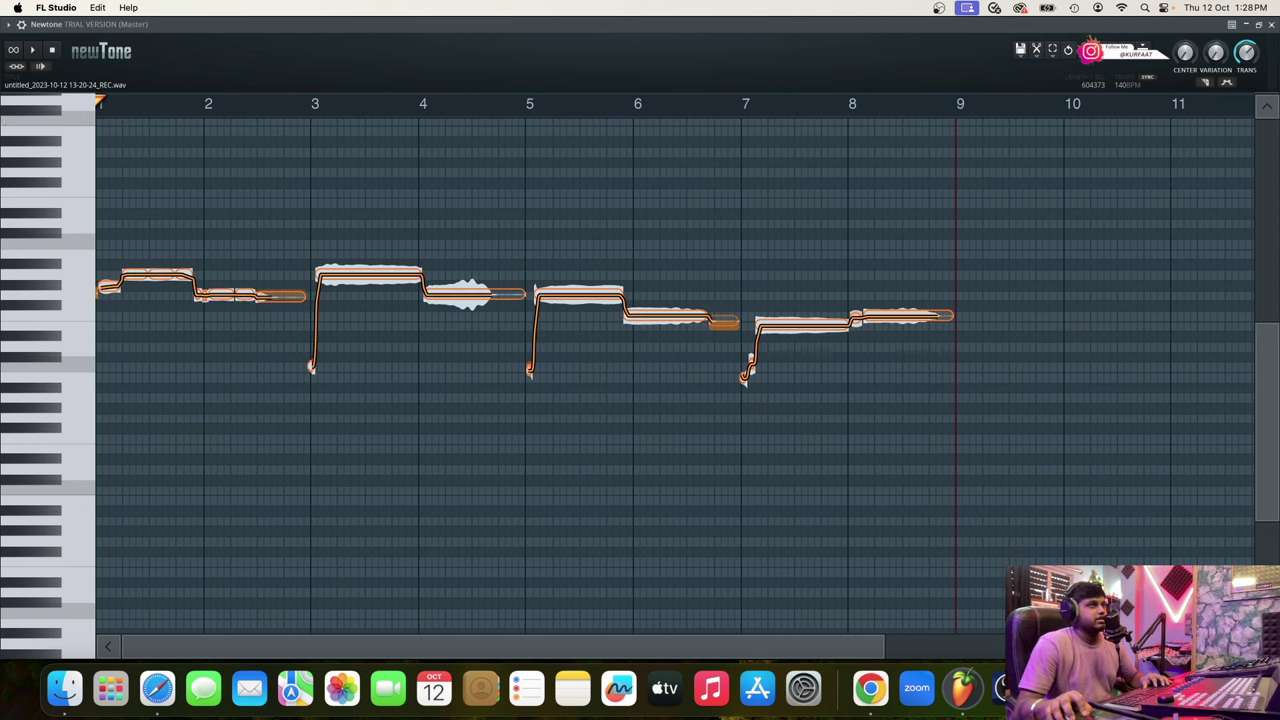
{"action": "mouse_move", "coordinate": [1246, 53]}
{"action": "left_mouse_down"}
{"action": "mouse_move", "coordinate": [1246, 95]}
{"action": "mouse_move", "coordinate": [1246, 31]}
{"action": "left_mouse_up"}
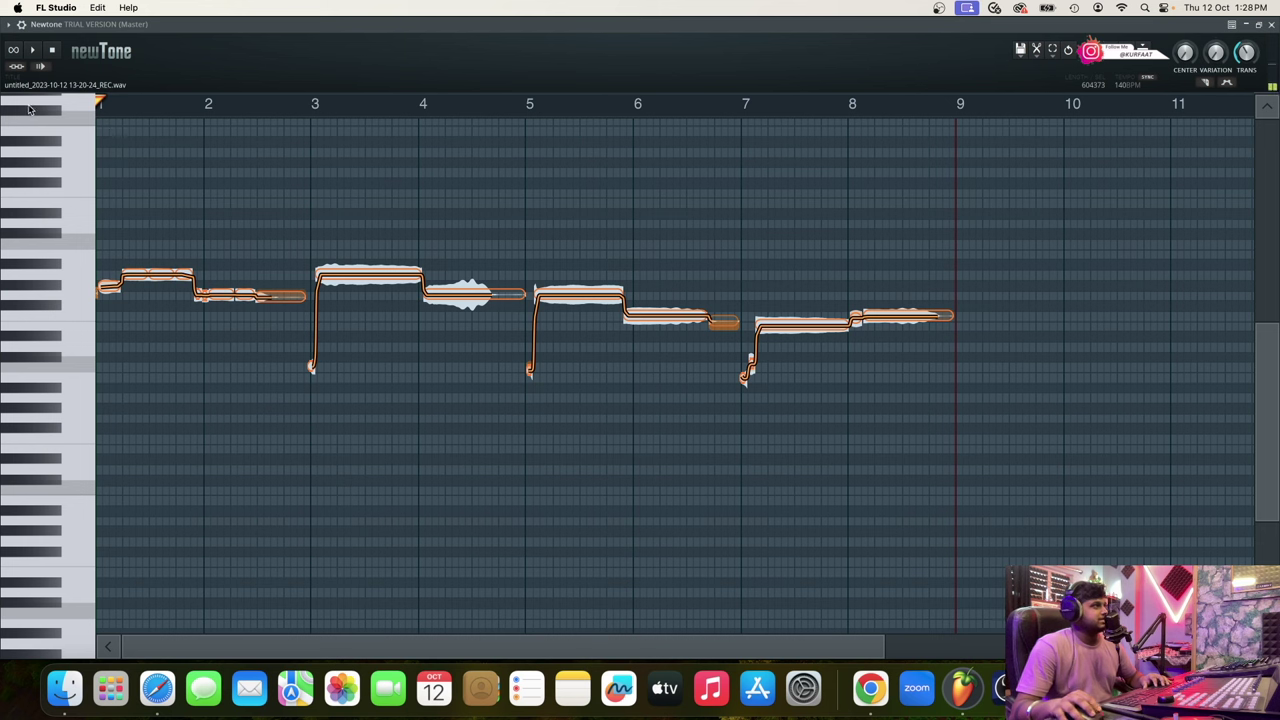
{"action": "key", "text": "space"}
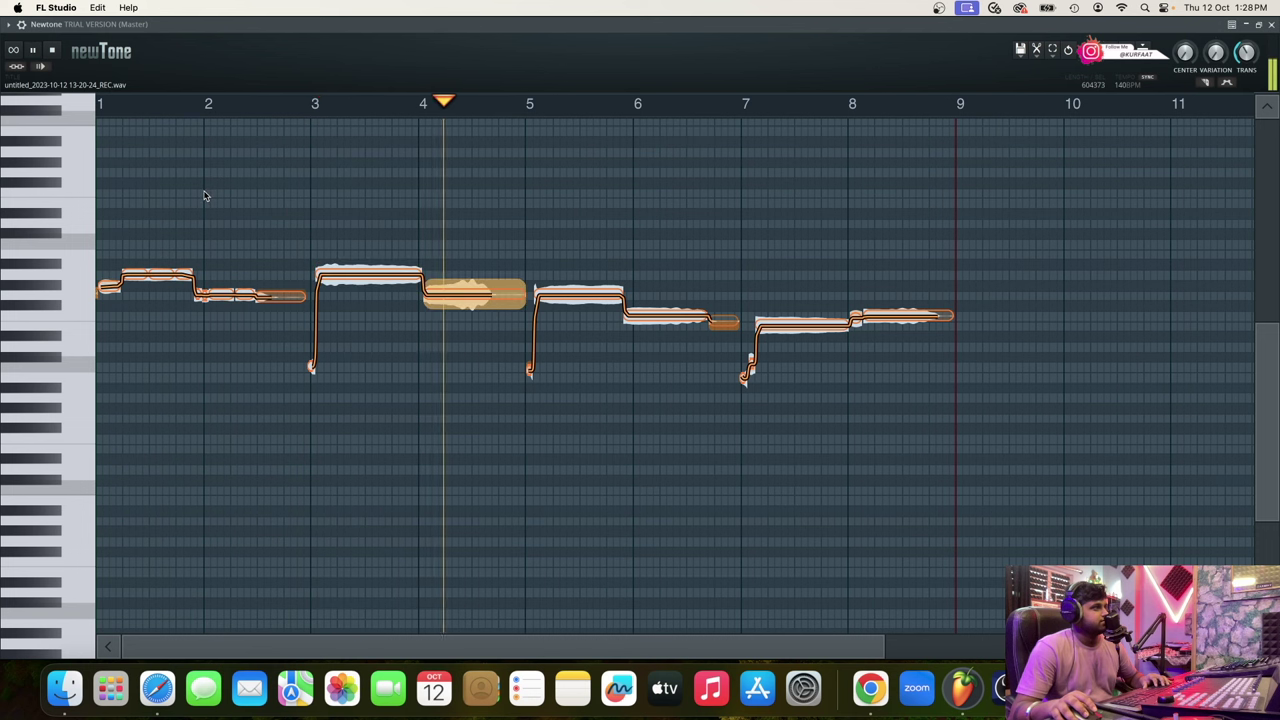
Stop playback and raise the vocal note at bar 4 to B4
{"action": "key", "text": "space"}
{"action": "left_click_drag", "start_coordinate": [481, 290], "coordinate": [476, 243]}
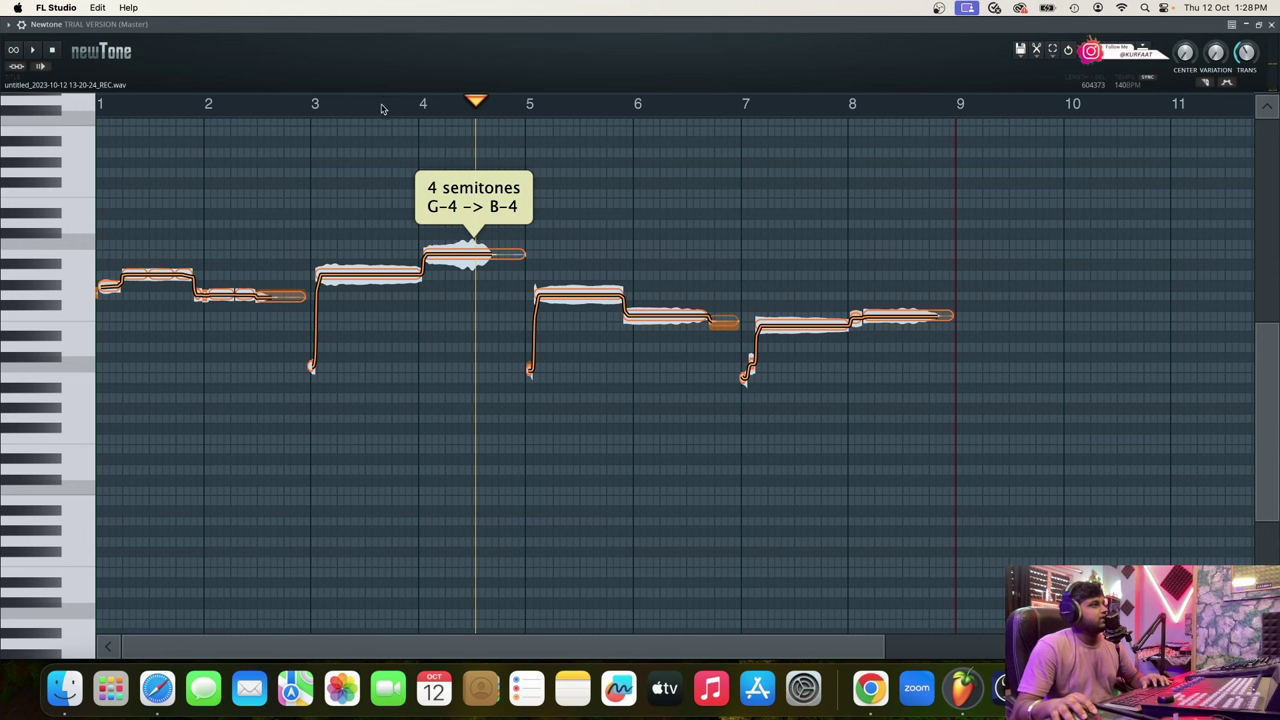
Play the vocal from bar 3 to check the raised note at bar 4
{"action": "left_click_drag", "start_coordinate": [376, 107], "coordinate": [316, 104]}
{"action": "key", "text": "space"}
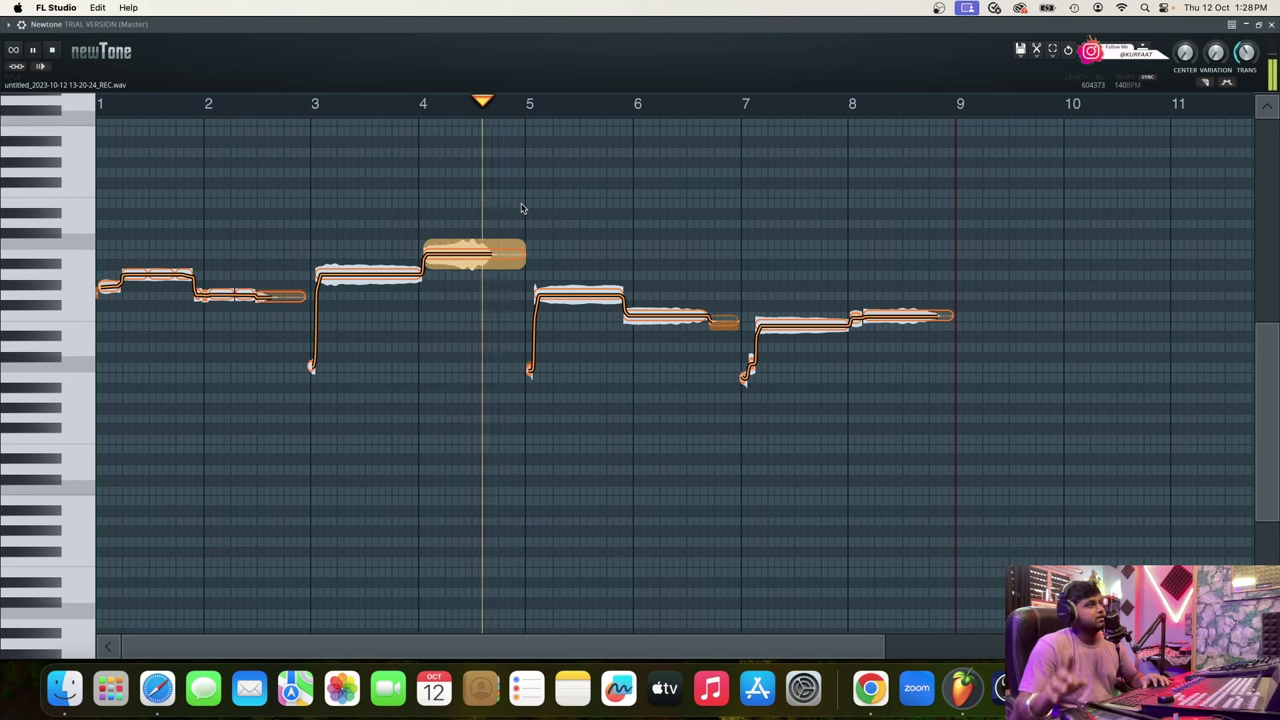
{"action": "key", "text": "space"}
Try the bar 4 note at F4, play it, return it to B4 and listen again from bar 3
{"action": "left_click_drag", "start_coordinate": [464, 256], "coordinate": [468, 318]}
{"action": "key", "text": "space"}
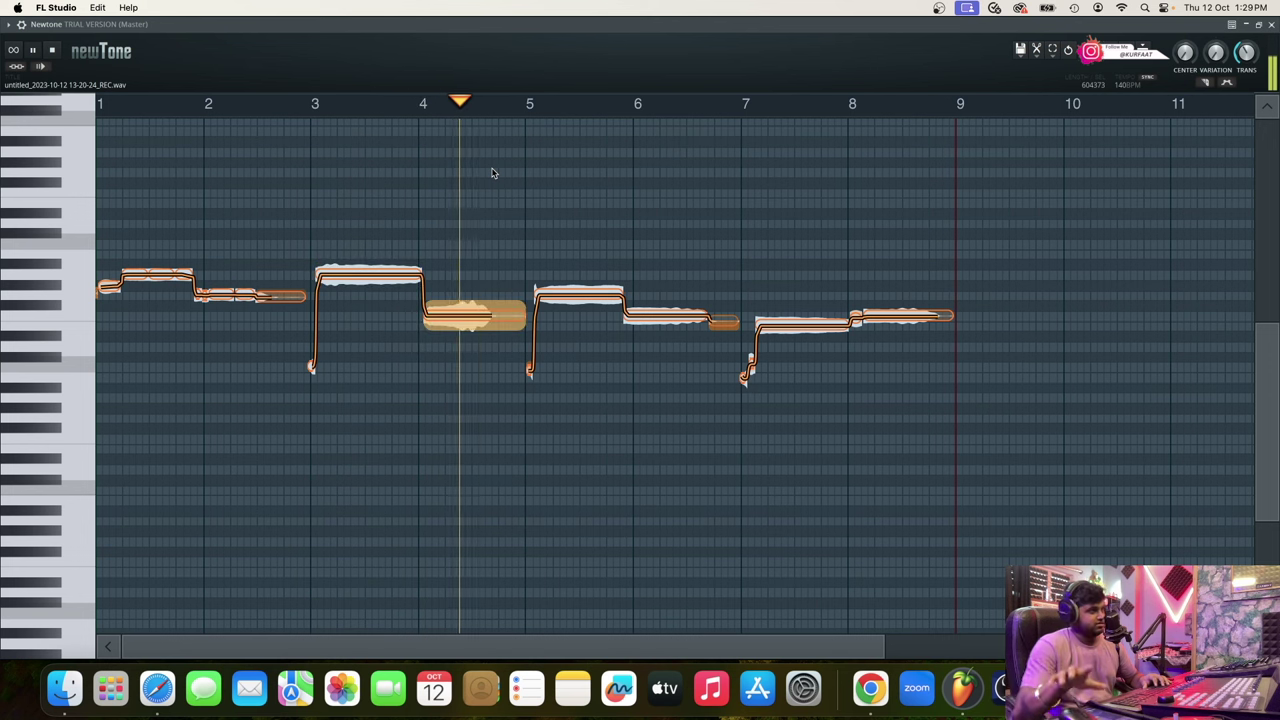
{"action": "key", "text": "space"}
{"action": "left_click", "coordinate": [468, 316]}
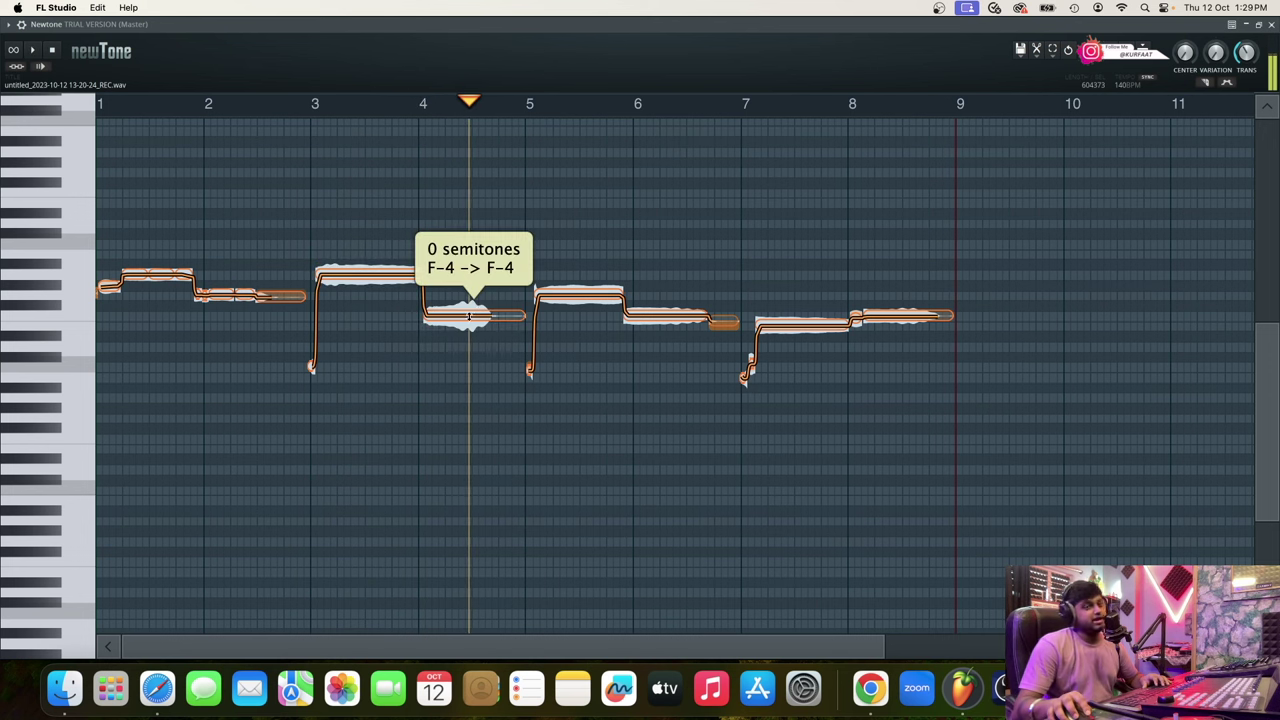
{"action": "left_click_drag", "start_coordinate": [468, 316], "coordinate": [459, 253]}
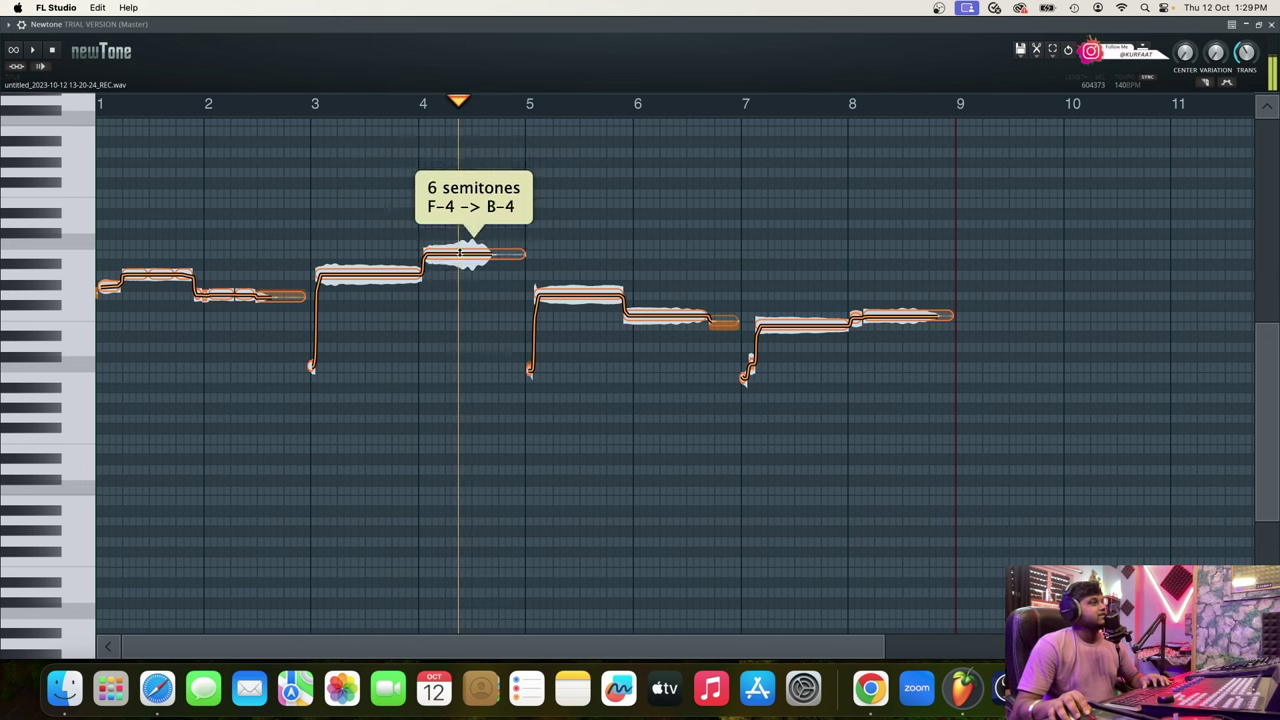
{"action": "left_click", "coordinate": [309, 112]}
{"action": "key", "text": "space"}
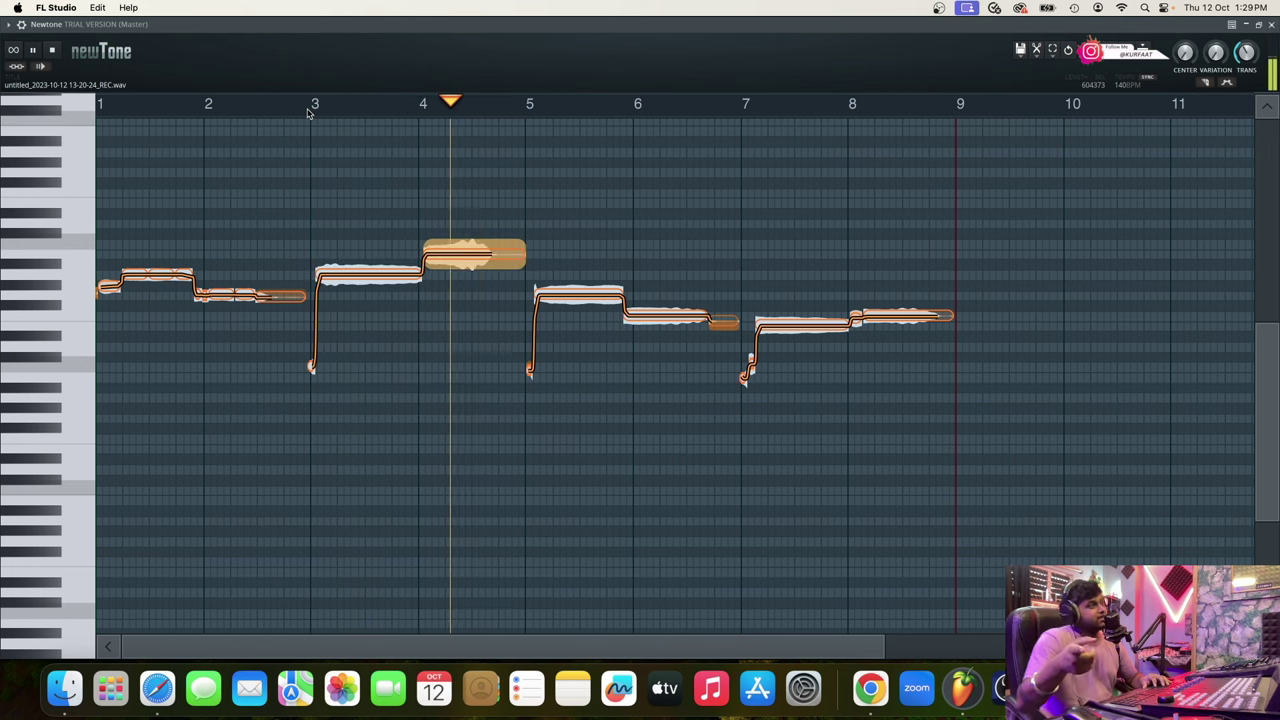
{"action": "key", "text": "space"}
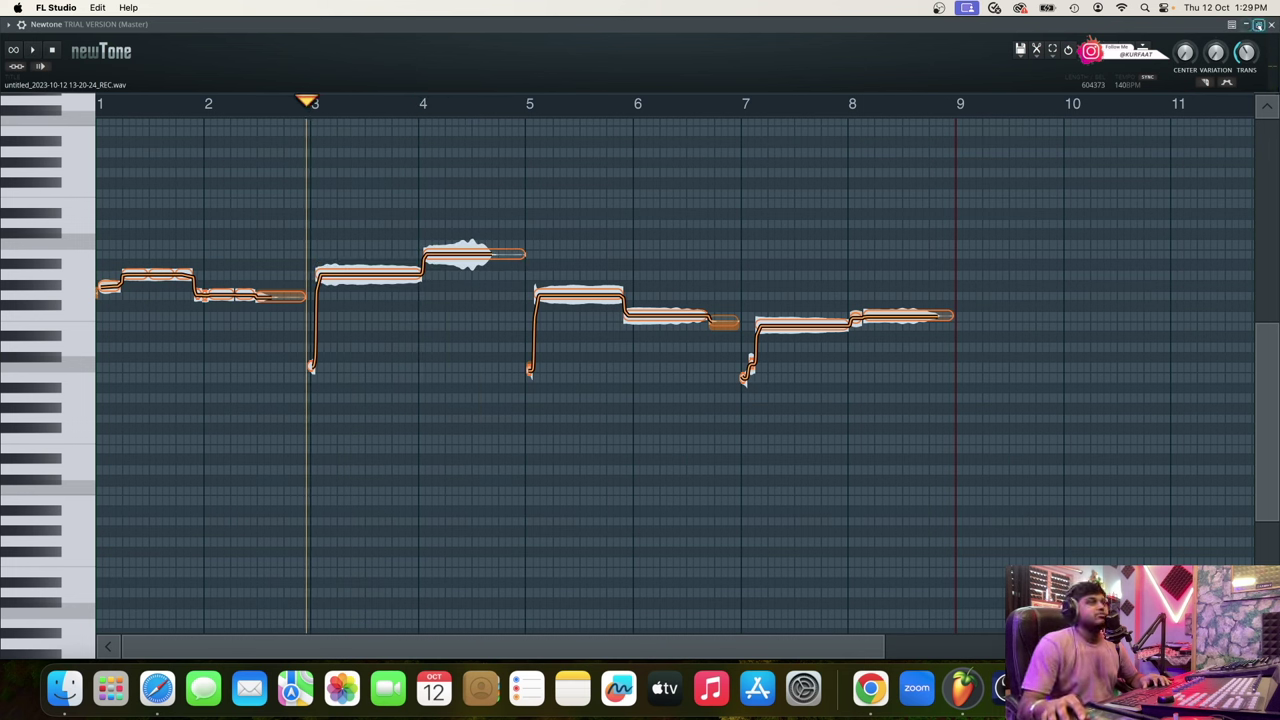
Restore the Newtone window to a smaller size over the playlist and try to transfer its corrected audio to the arrangement
{"action": "left_click", "coordinate": [1259, 25]}
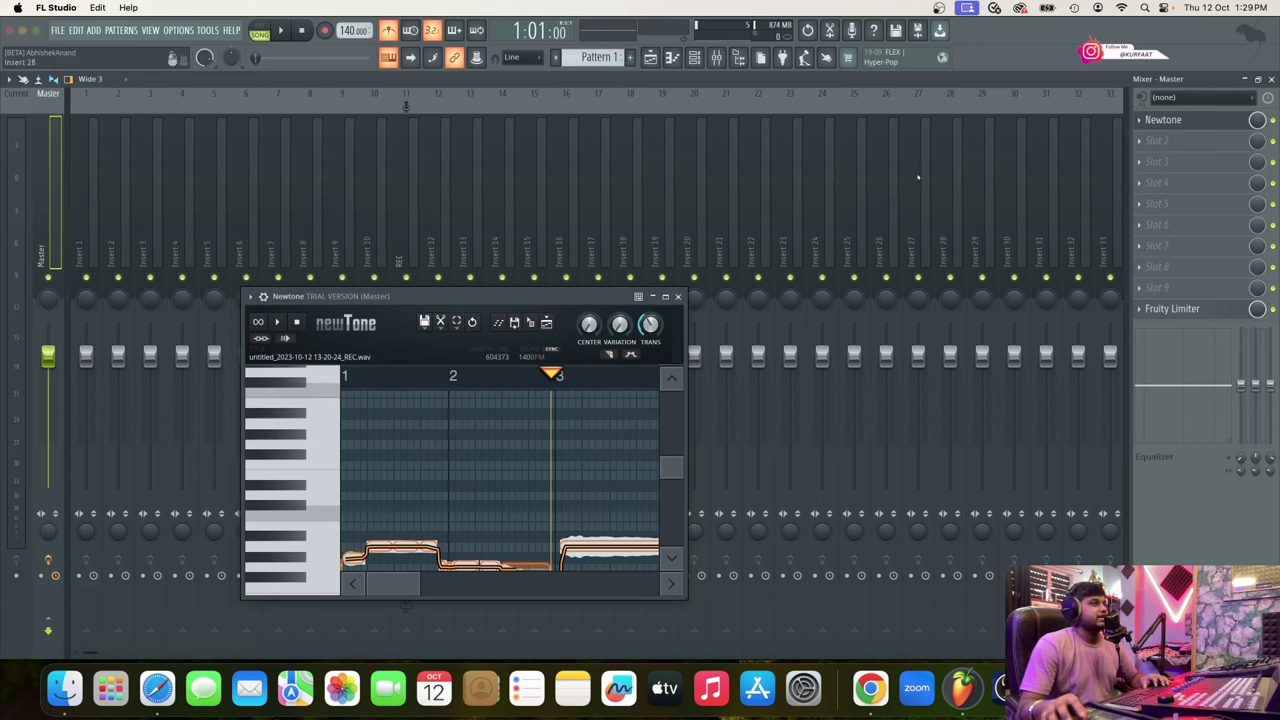
{"action": "left_click", "coordinate": [1271, 78]}
{"action": "left_click_drag", "start_coordinate": [327, 301], "coordinate": [320, 244]}
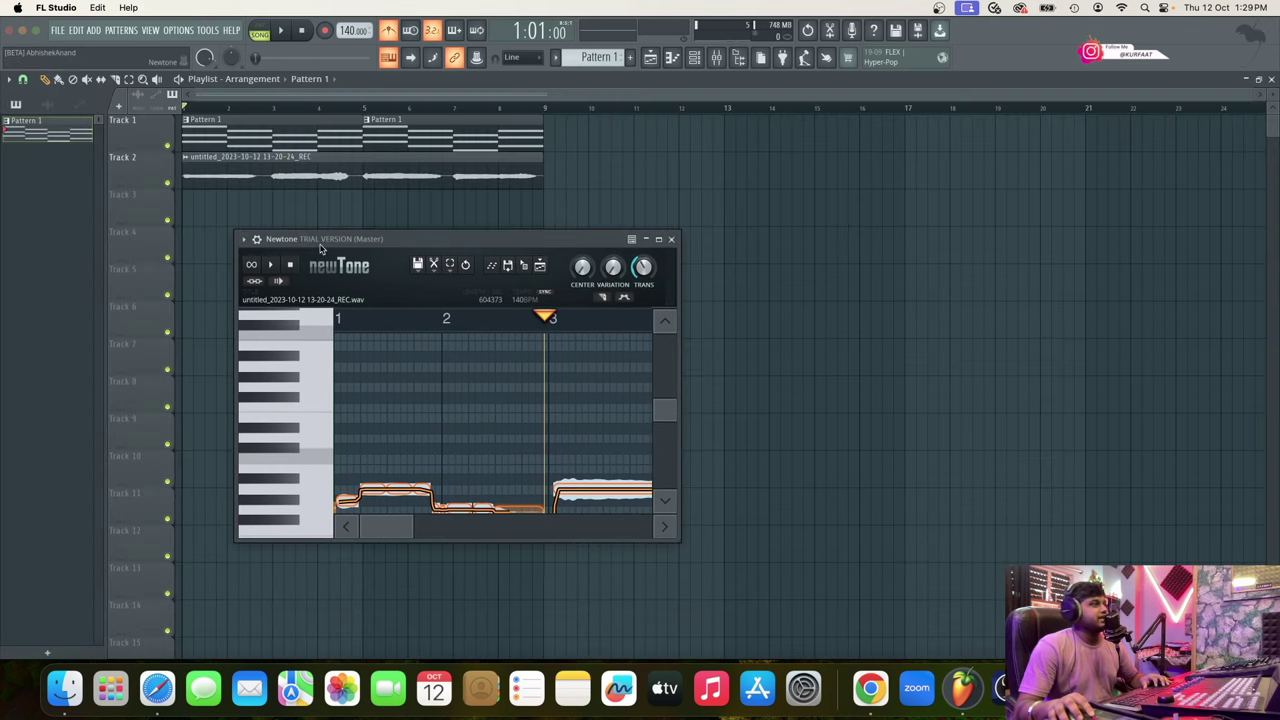
{"action": "left_click_drag", "start_coordinate": [527, 272], "coordinate": [804, 298]}
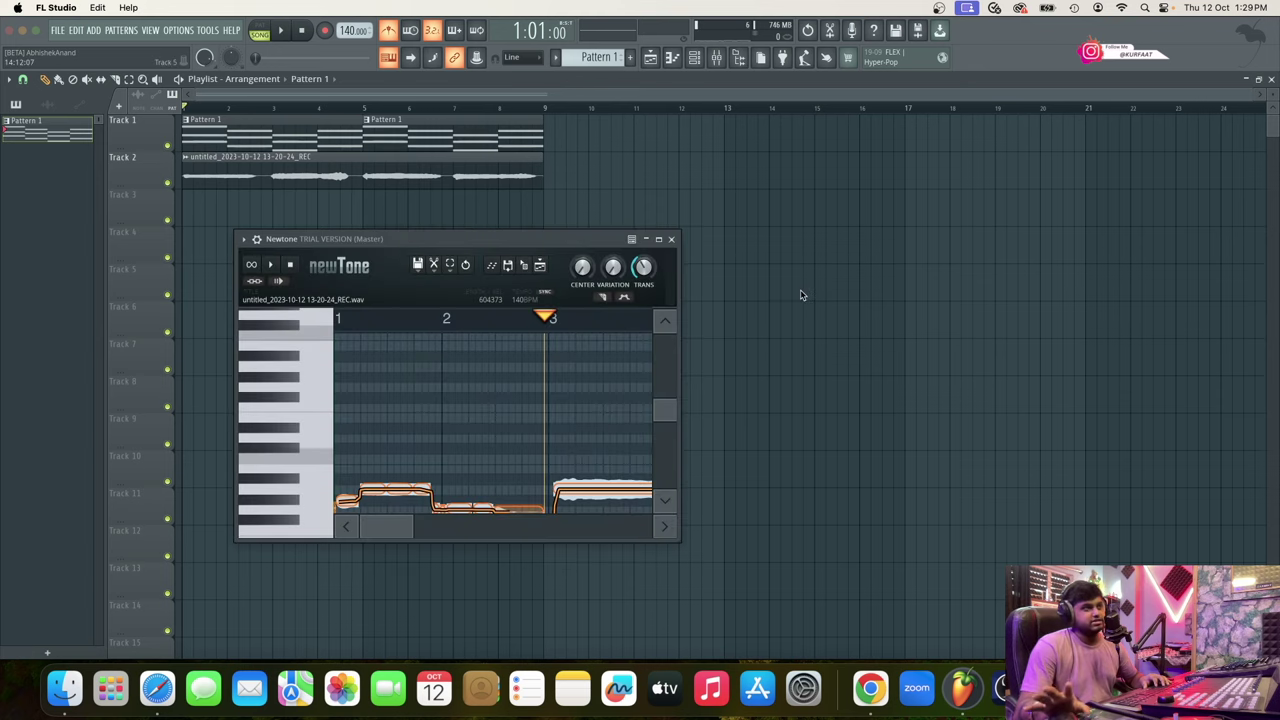
Load Edison into slot 2 of the Master mixer track, after Newtone, and place its window beside Newtone
{"action": "left_click", "coordinate": [714, 60]}
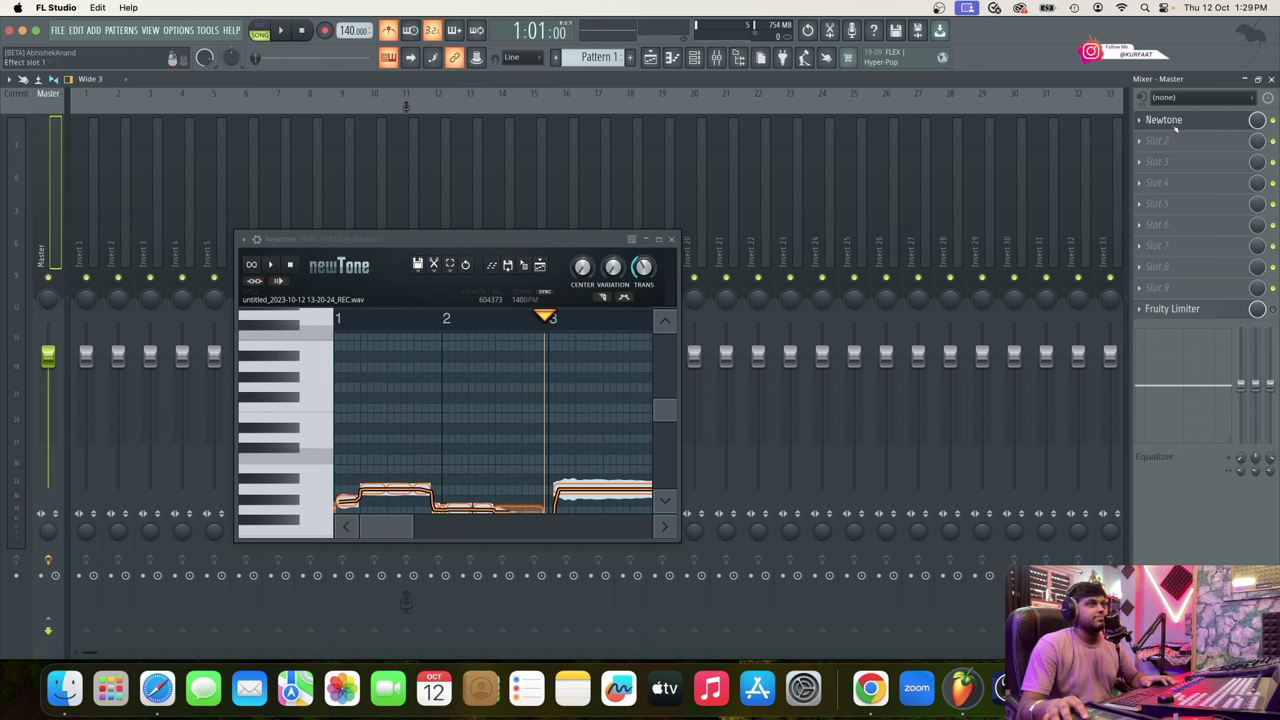
{"action": "left_click", "coordinate": [1160, 148]}
{"action": "left_click", "coordinate": [1000, 38]}
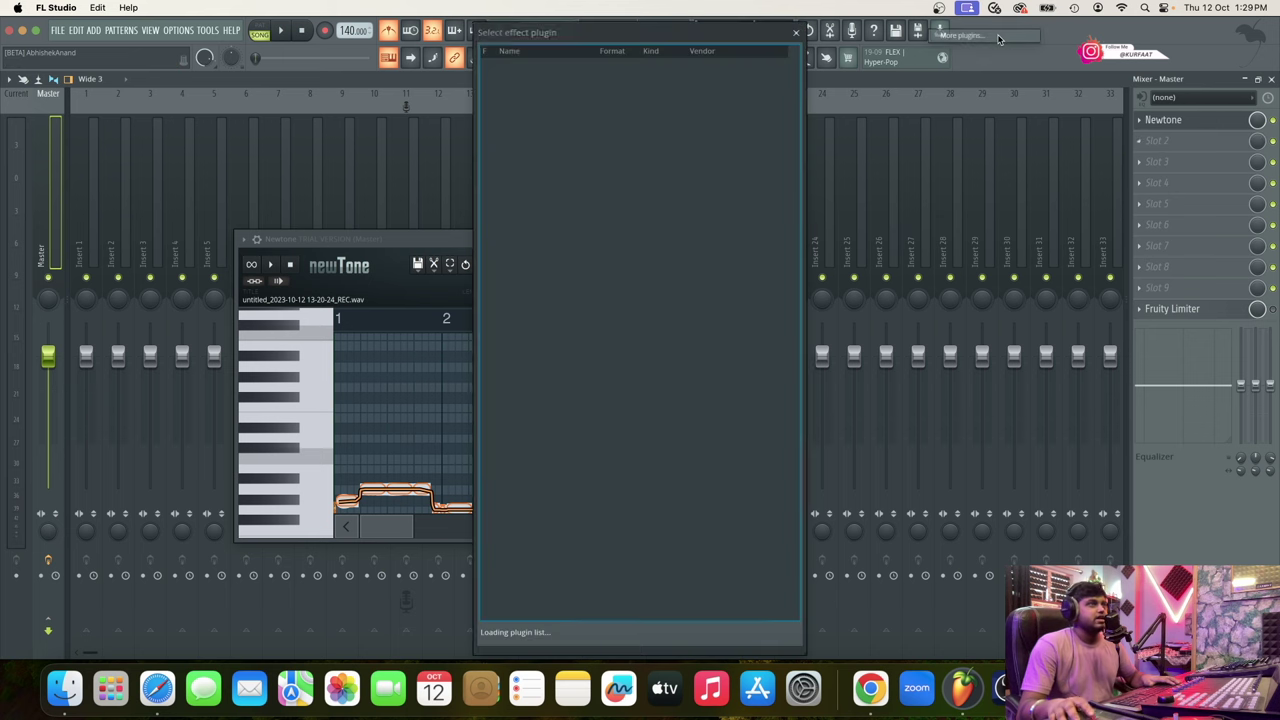
{"action": "type", "text": "edis"}
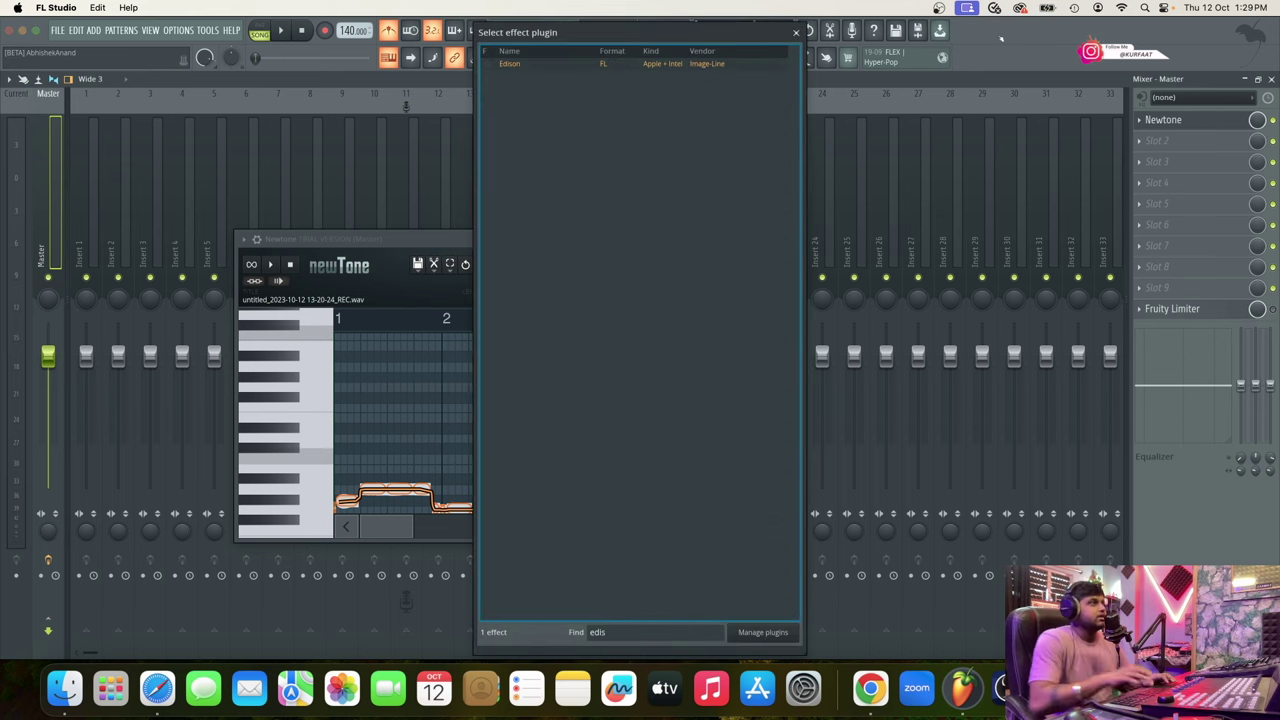
{"action": "left_click", "coordinate": [604, 66]}
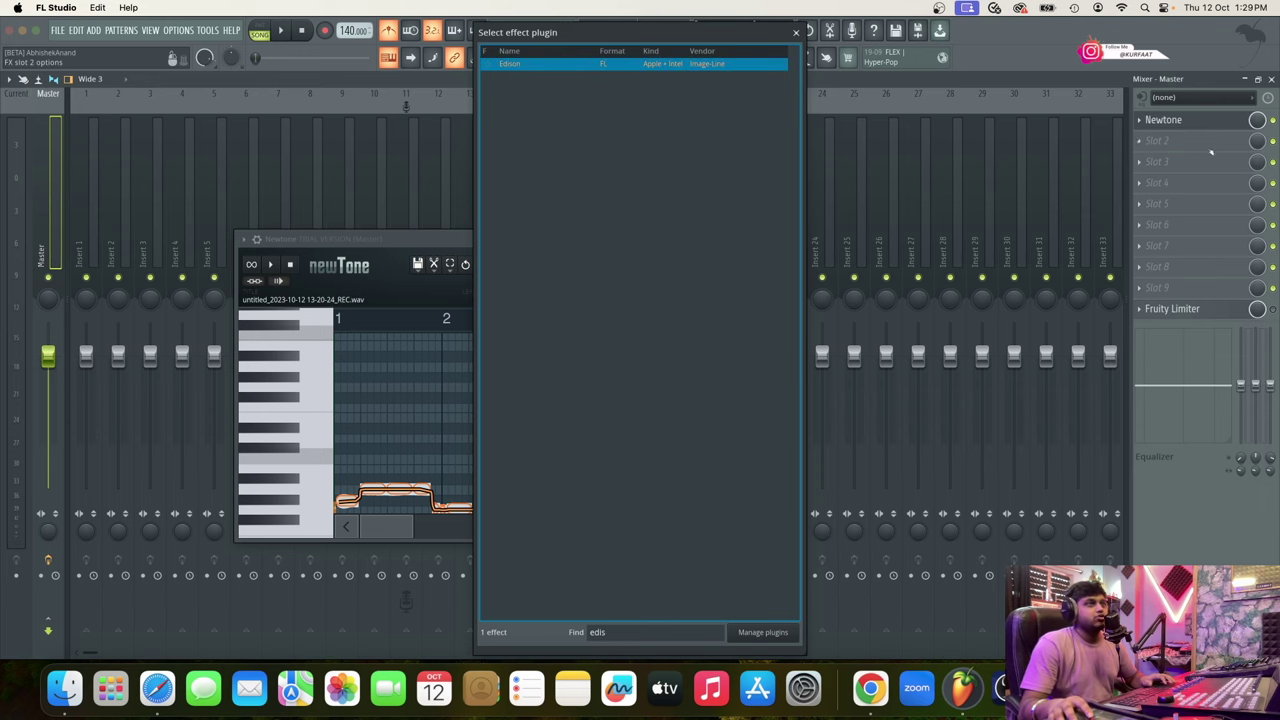
{"action": "double_click", "coordinate": [579, 60]}
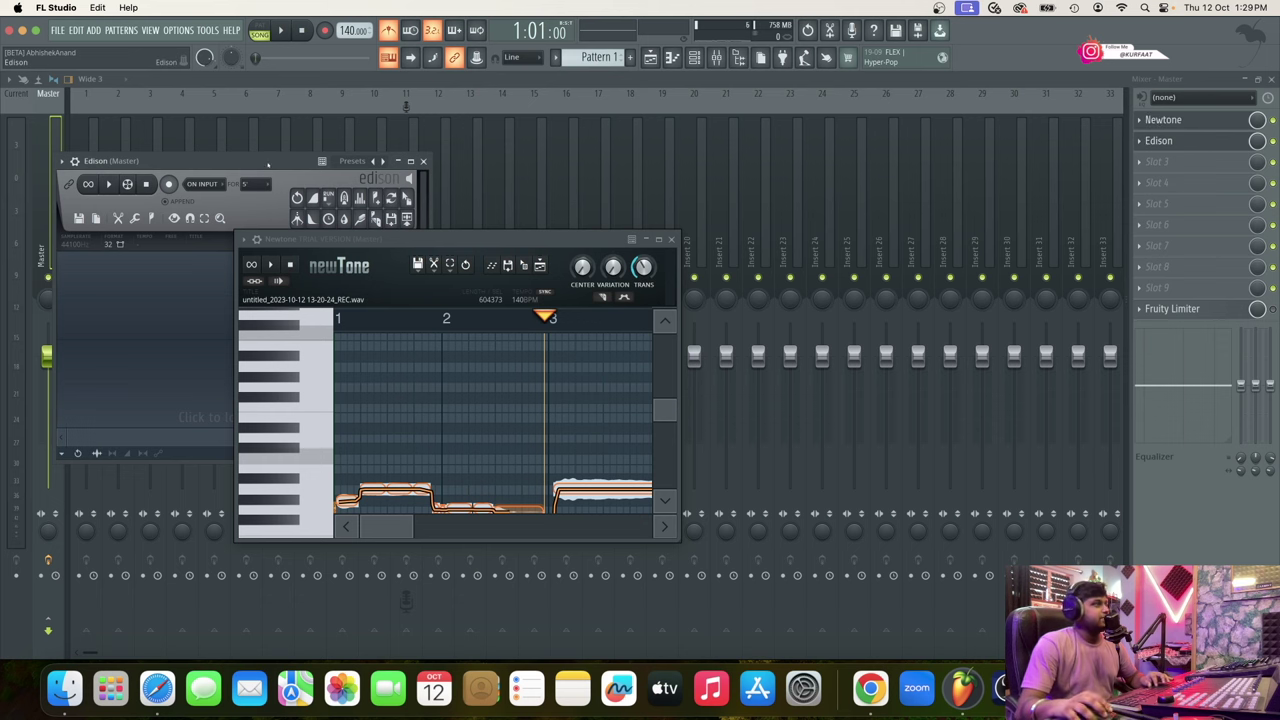
{"action": "left_click_drag", "start_coordinate": [268, 162], "coordinate": [883, 170]}
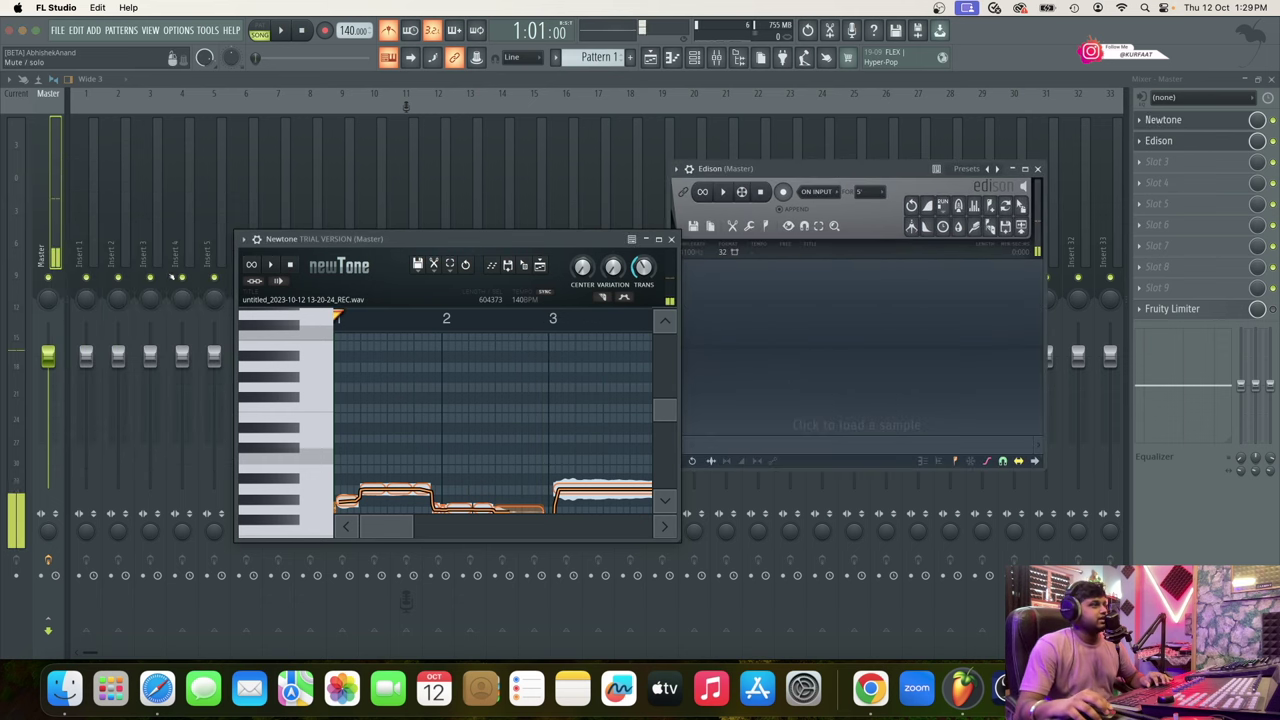
Record Newtone's playback of the corrected vocal into Edison and place the recording on Track 3 at bar 1
{"action": "left_click", "coordinate": [783, 193]}
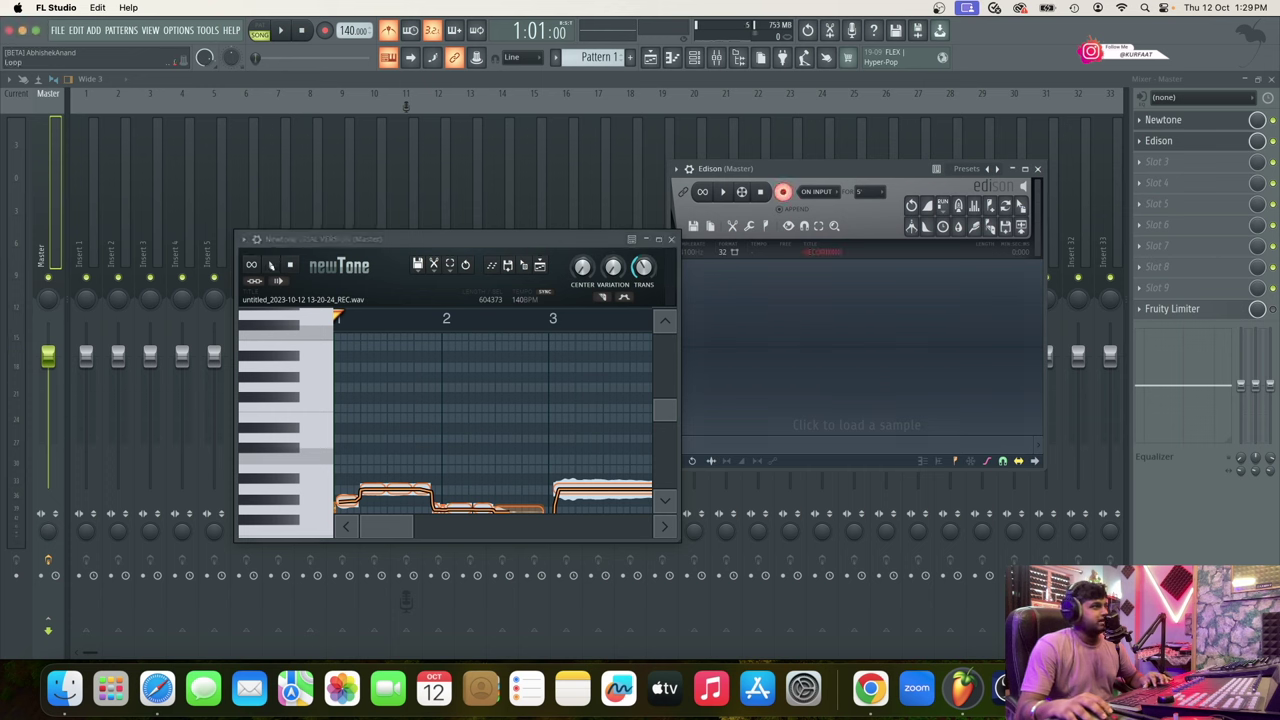
{"action": "left_click", "coordinate": [271, 266]}
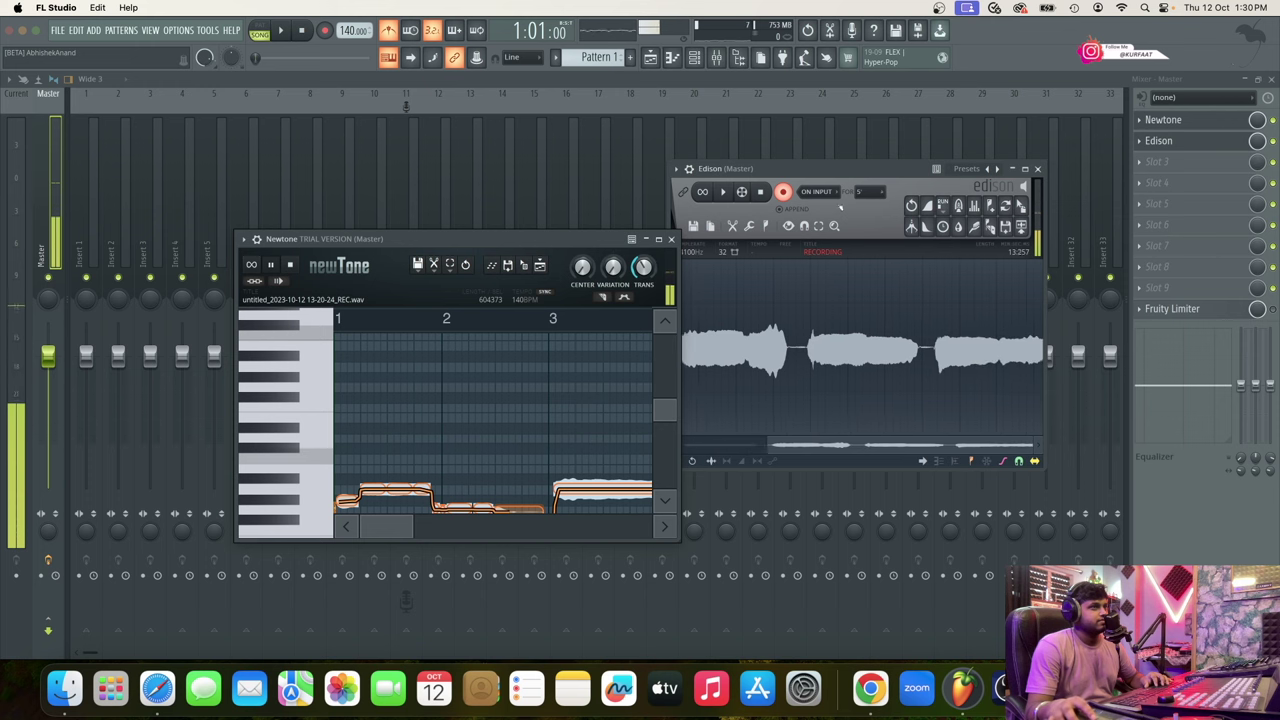
{"action": "left_click", "coordinate": [783, 192]}
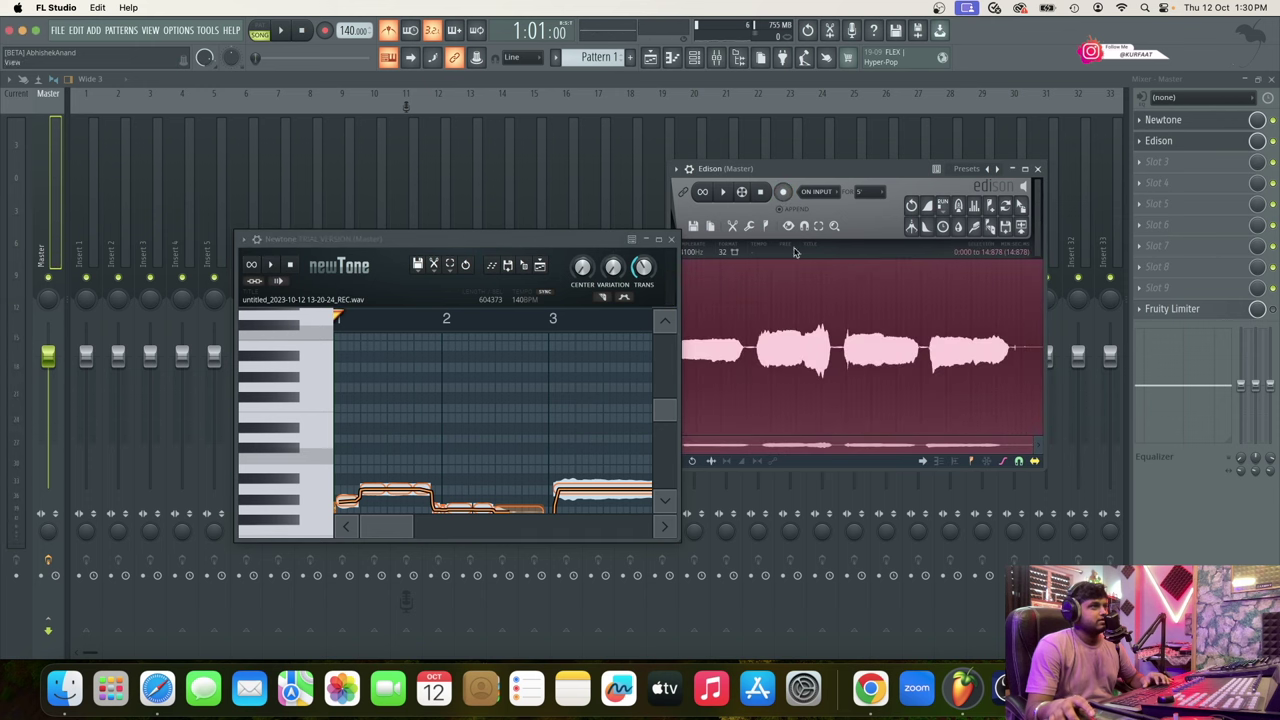
{"action": "key", "text": "F5"}
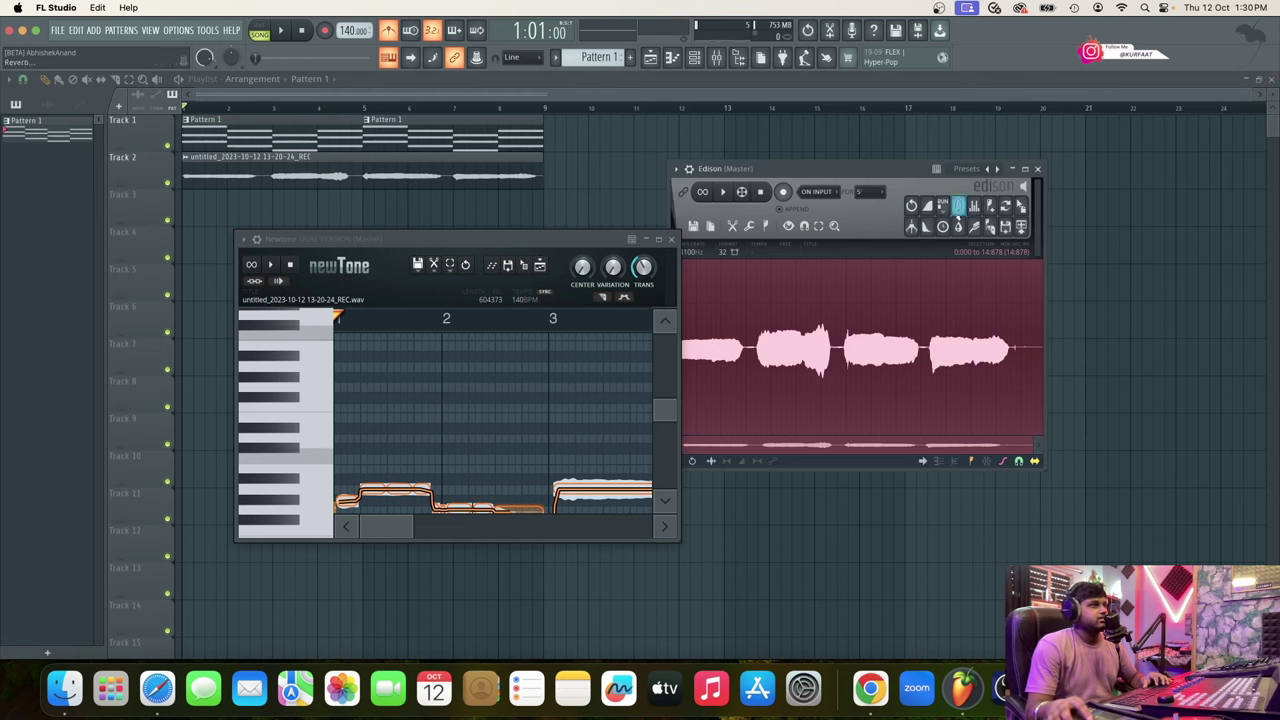
{"action": "left_click_drag", "start_coordinate": [1020, 206], "coordinate": [165, 193]}
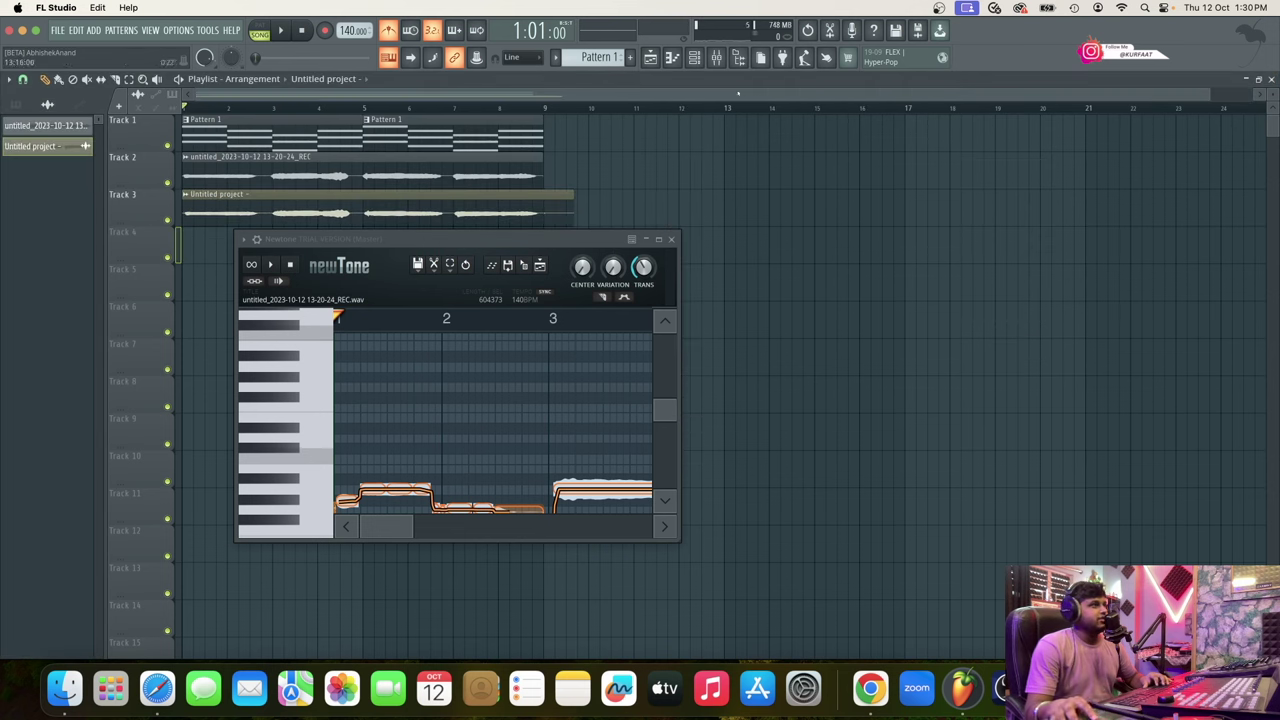
Reopen Edison from the Master mixer track, and close the mixer, Newtone and Edison windows to clear the playlist
{"action": "left_click", "coordinate": [716, 57]}
{"action": "left_click", "coordinate": [1195, 143]}
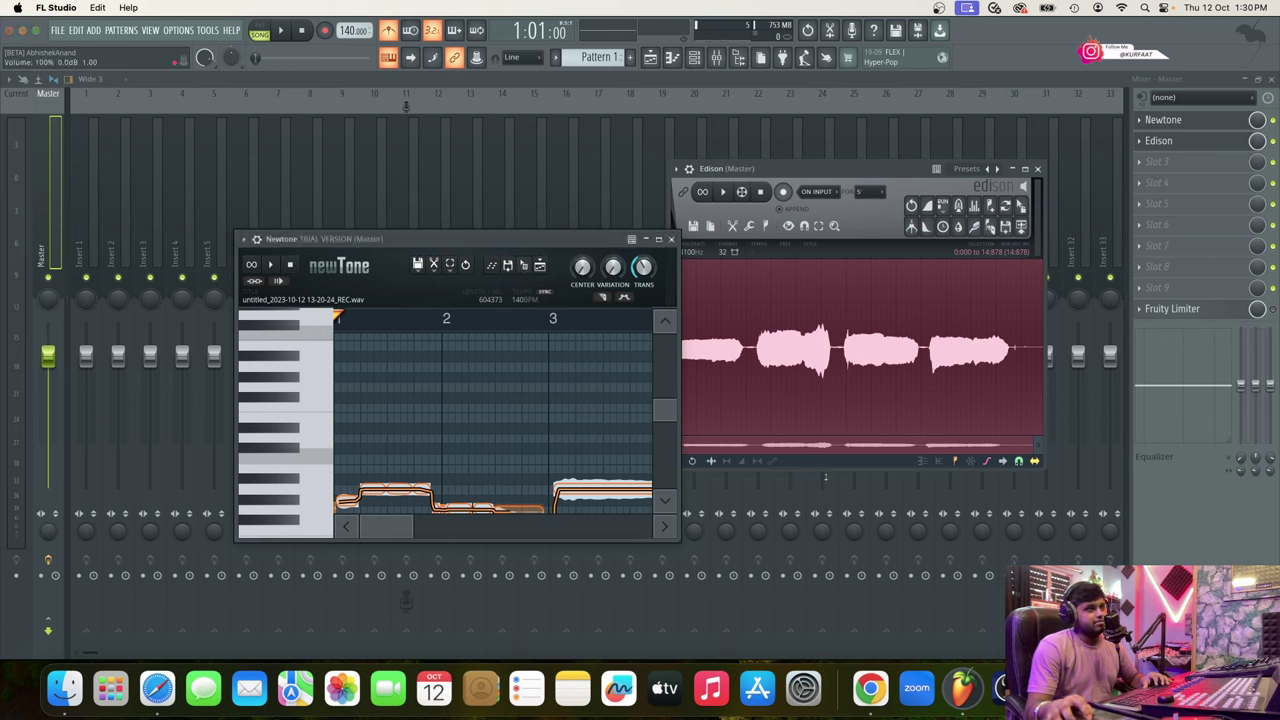
{"action": "left_click", "coordinate": [1273, 81]}
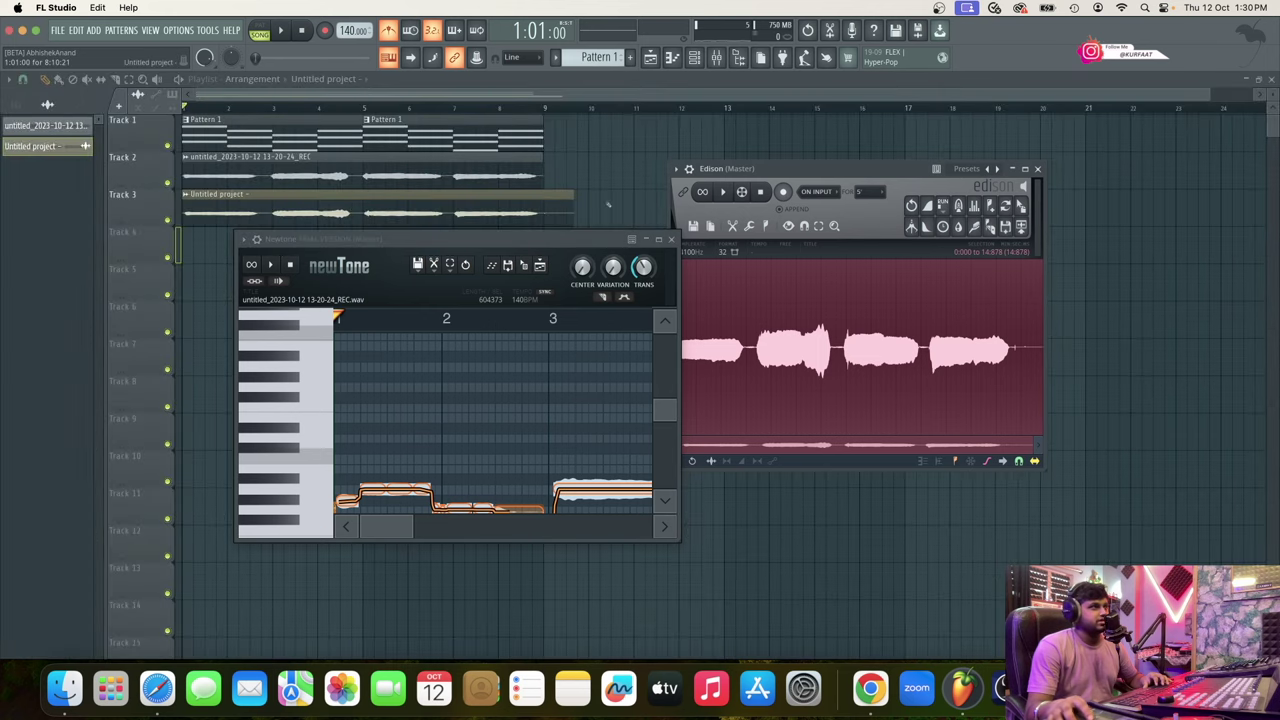
{"action": "left_click_drag", "start_coordinate": [778, 169], "coordinate": [857, 171]}
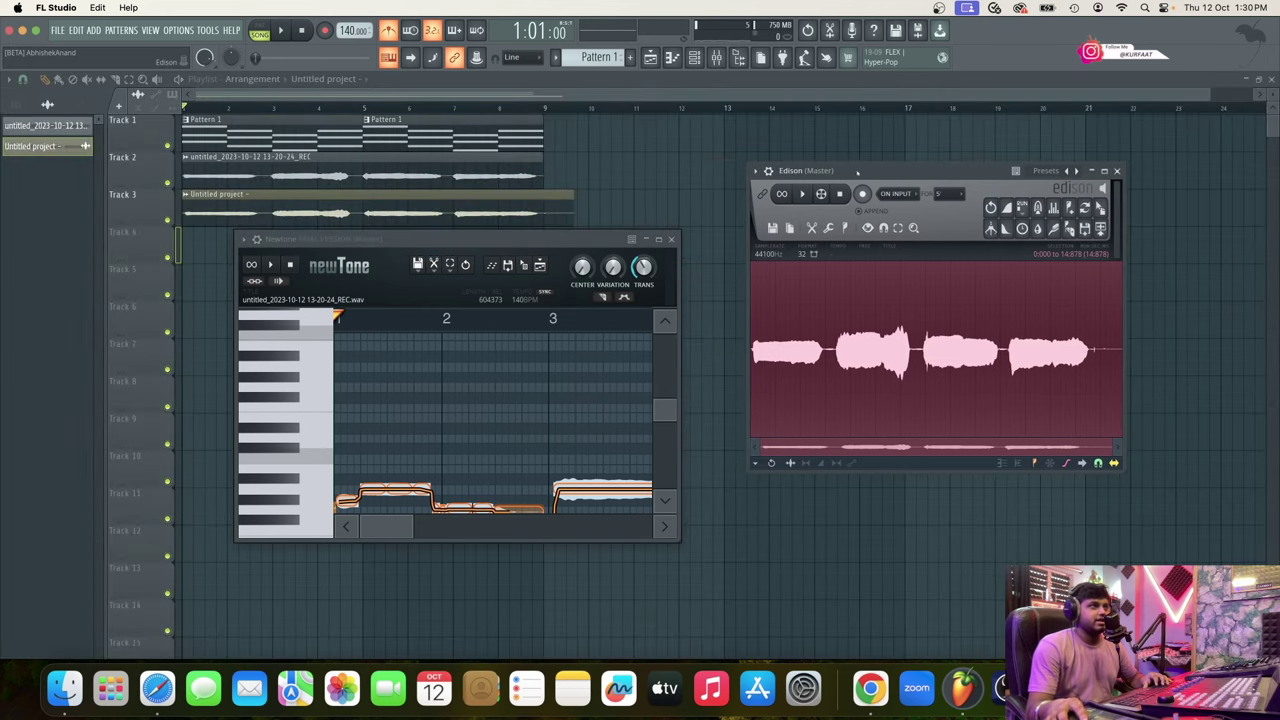
{"action": "left_click", "coordinate": [672, 240]}
{"action": "left_click", "coordinate": [1117, 170]}
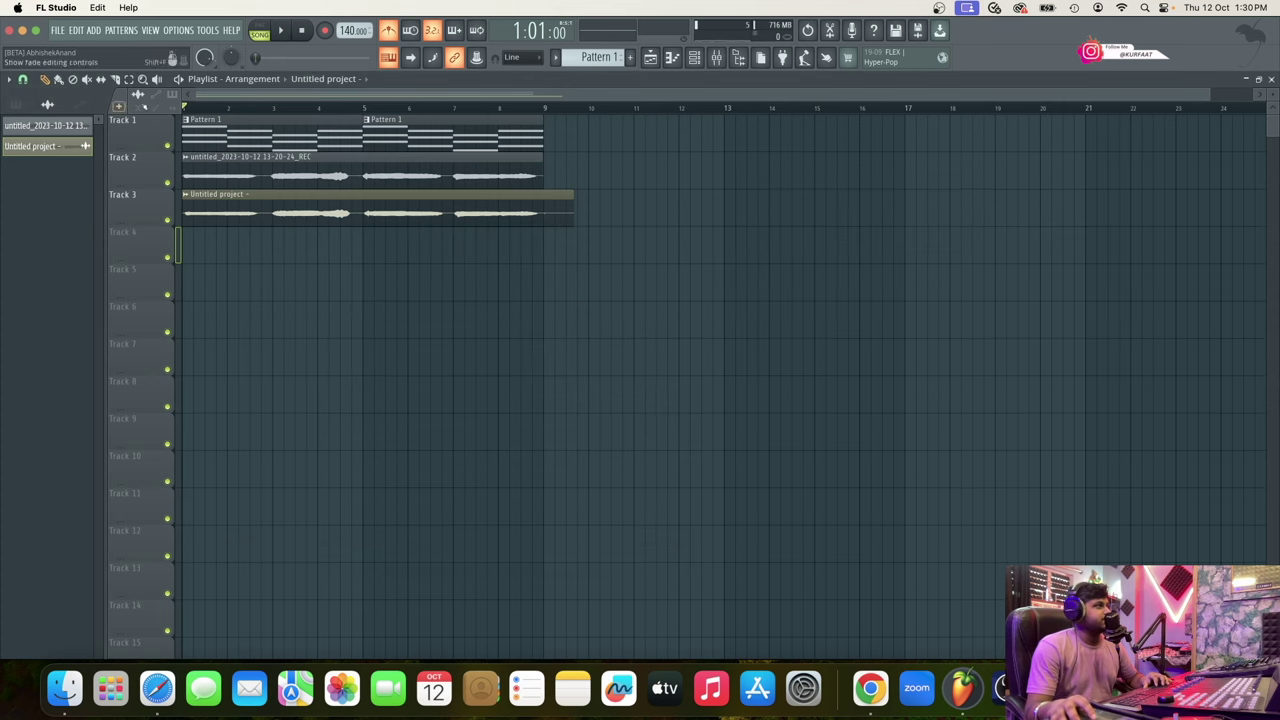
Play the arrangement with the corrected vocal on Track 3, and view that clip's channel settings
{"action": "key", "text": "space"}
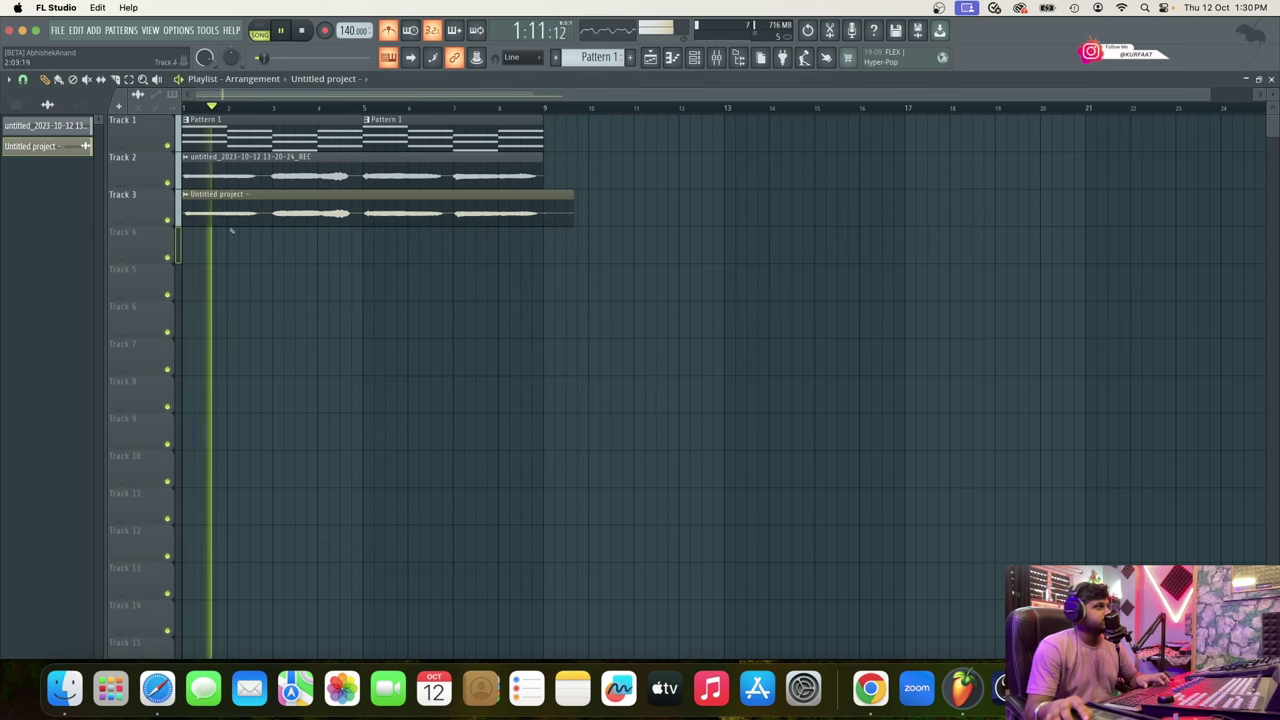
{"action": "scroll", "coordinate": [152, 236], "scroll_direction": "up", "scroll_amount": 3}
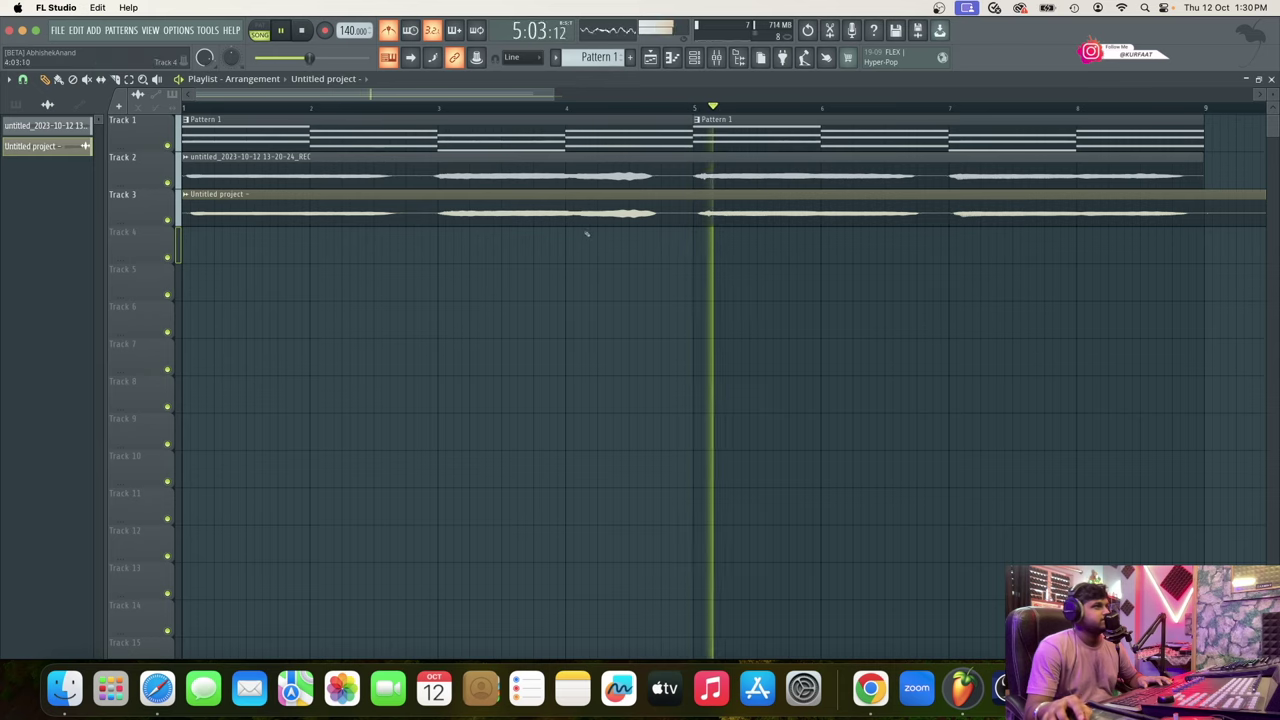
{"action": "scroll", "coordinate": [605, 270], "scroll_direction": "down", "scroll_amount": 2}
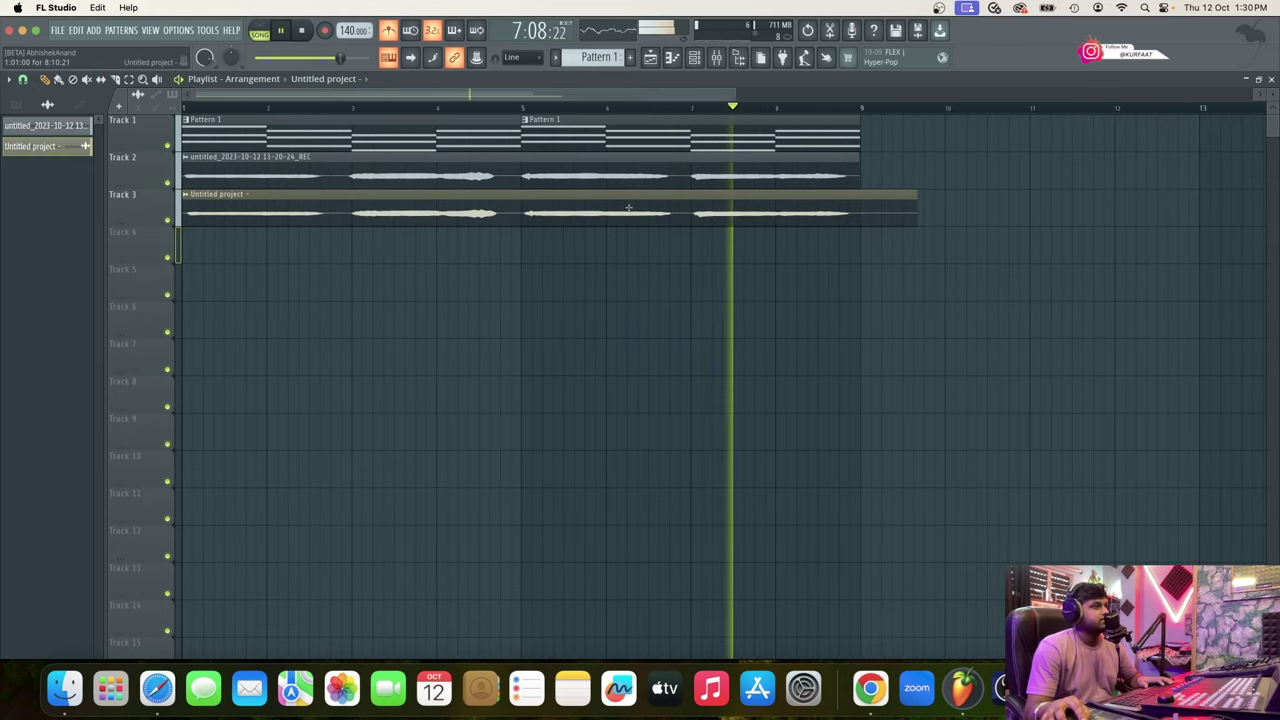
{"action": "scroll", "coordinate": [620, 240], "scroll_direction": "down", "scroll_amount": 2}
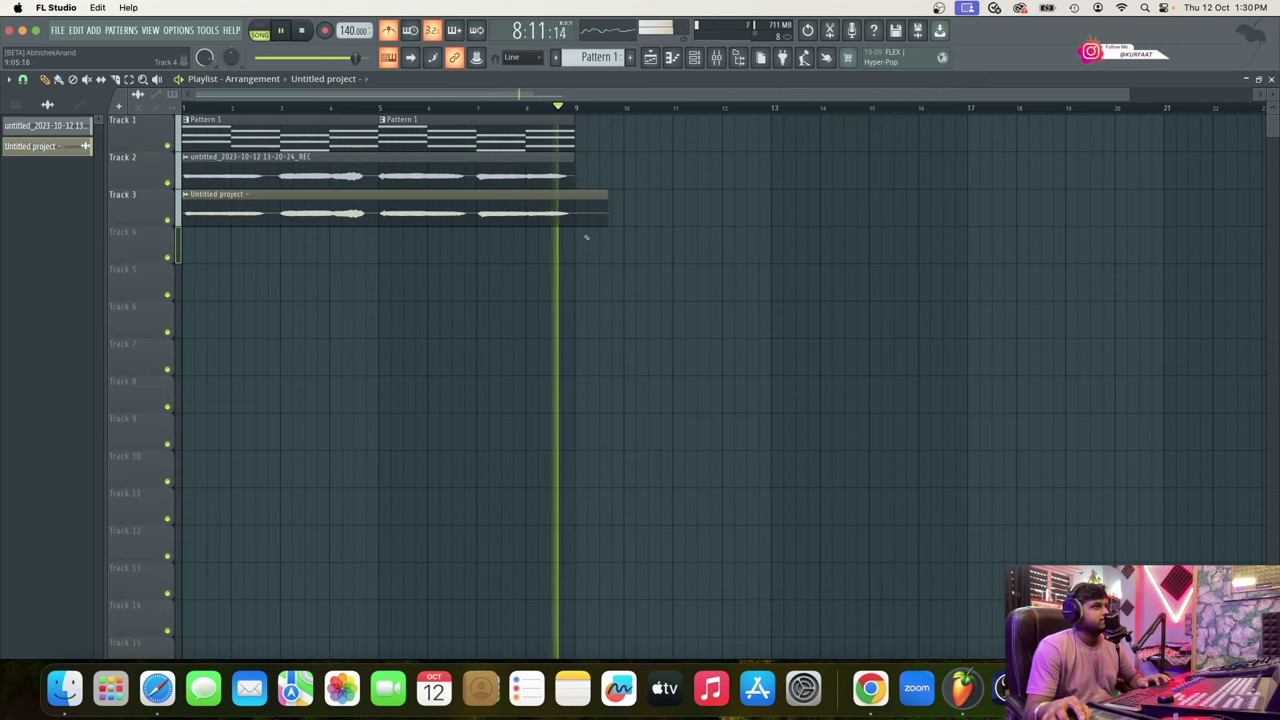
{"action": "key", "text": "space"}
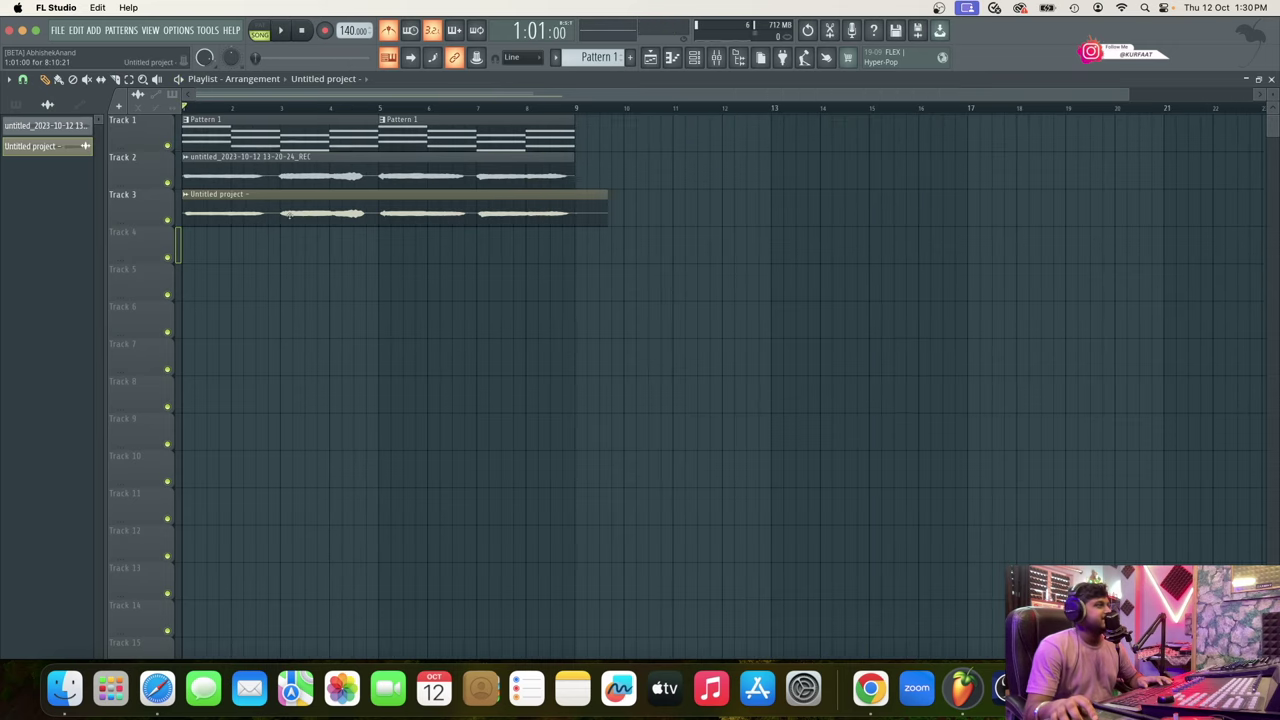
{"action": "double_click", "coordinate": [289, 215]}
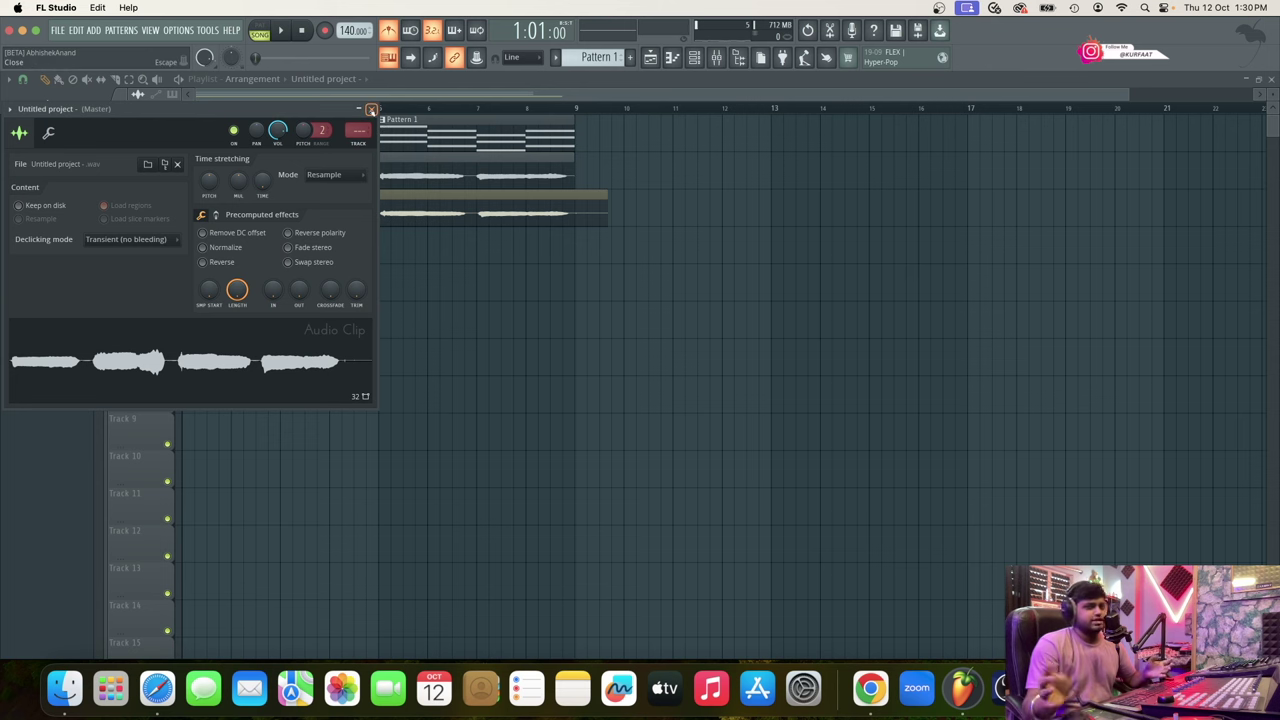
{"action": "left_click", "coordinate": [371, 110]}
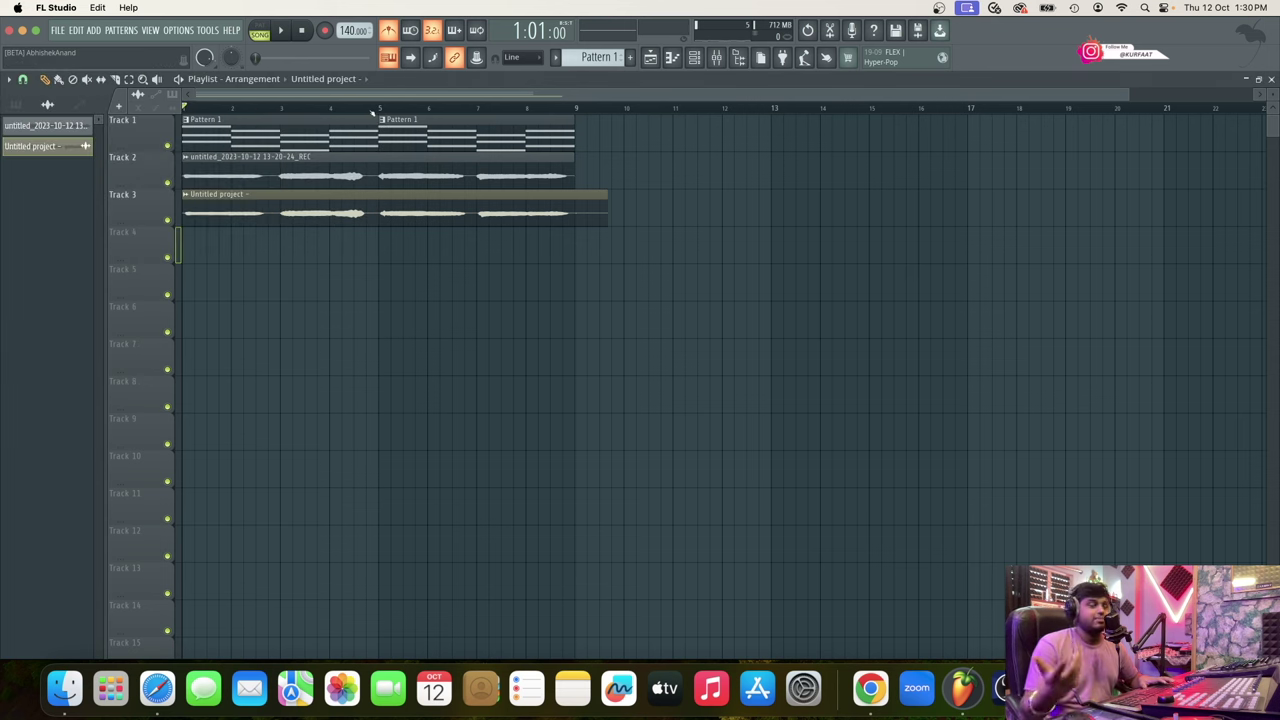